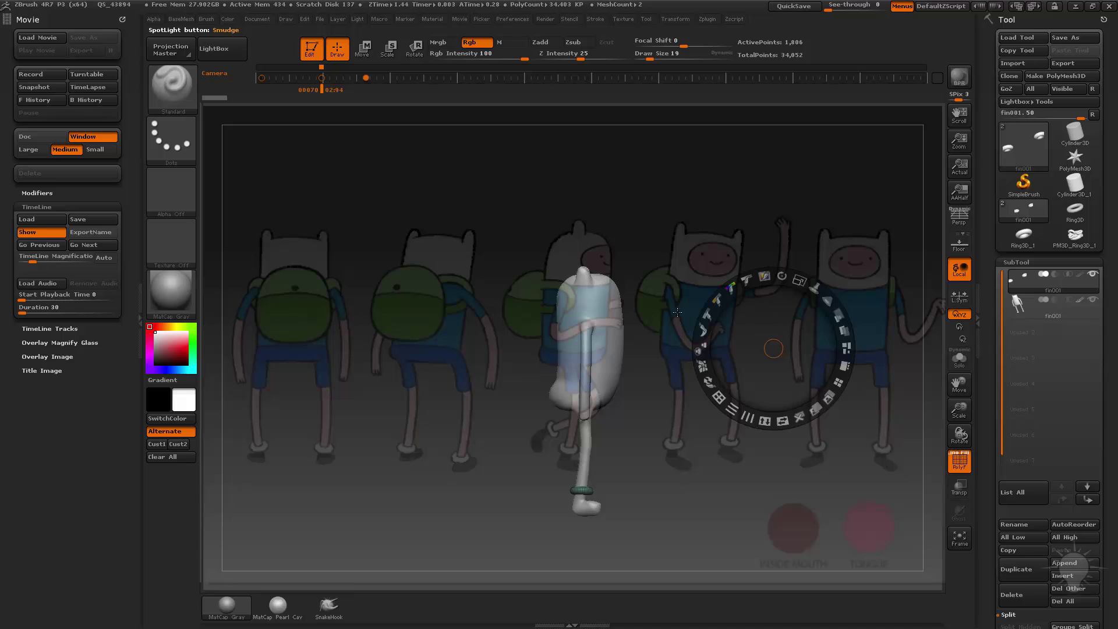
Align the SpotLight reference artwork with the character model in side view and exit SpotLight editing
drag(677, 312, 688, 349)
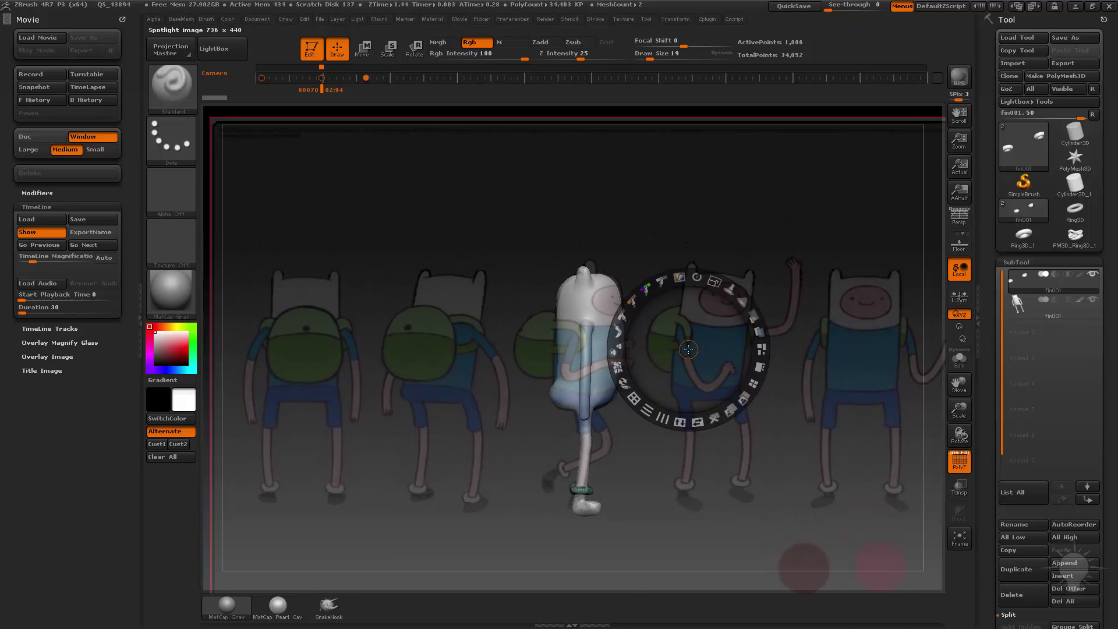
key(z)
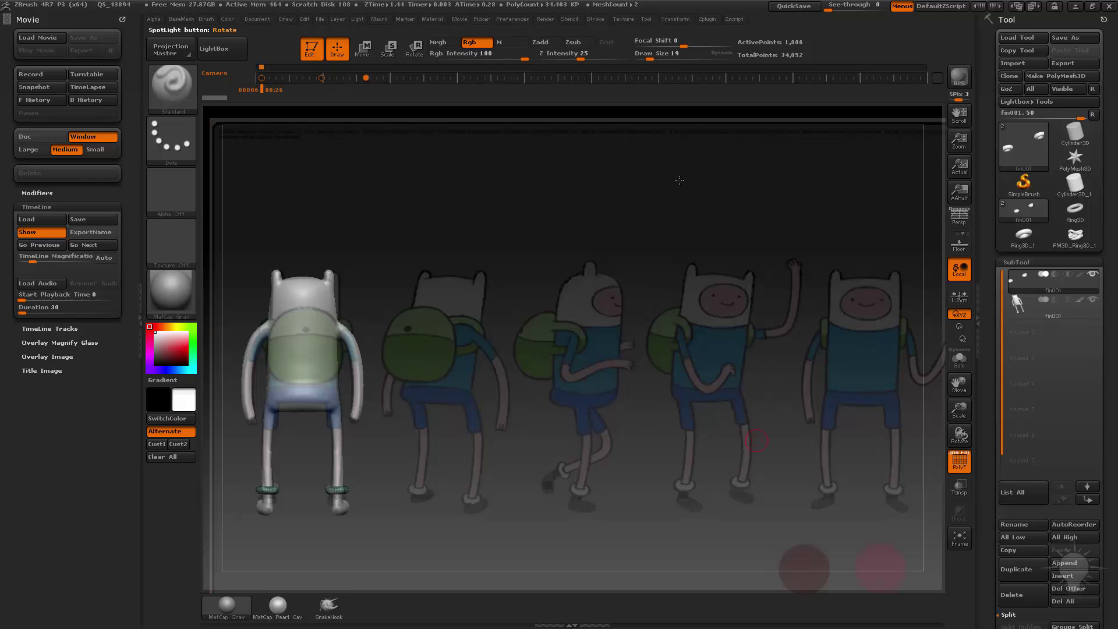
Move the body subtool to the top of the list and add a sphere over the reference backpack with the InsertSphere brush
key(c)
key(b)
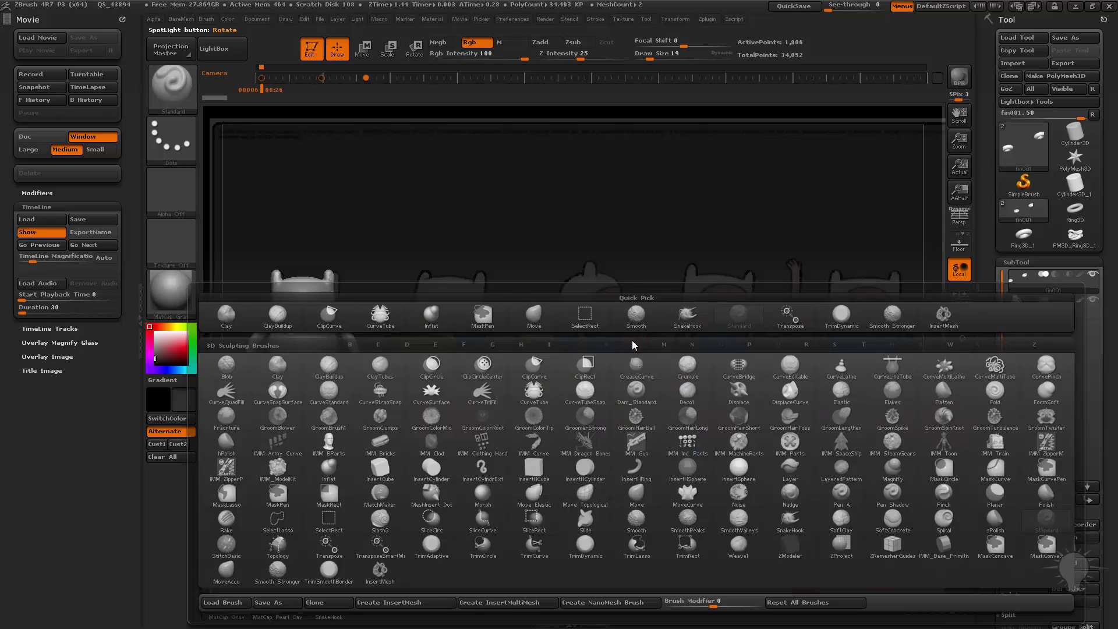
key(i)
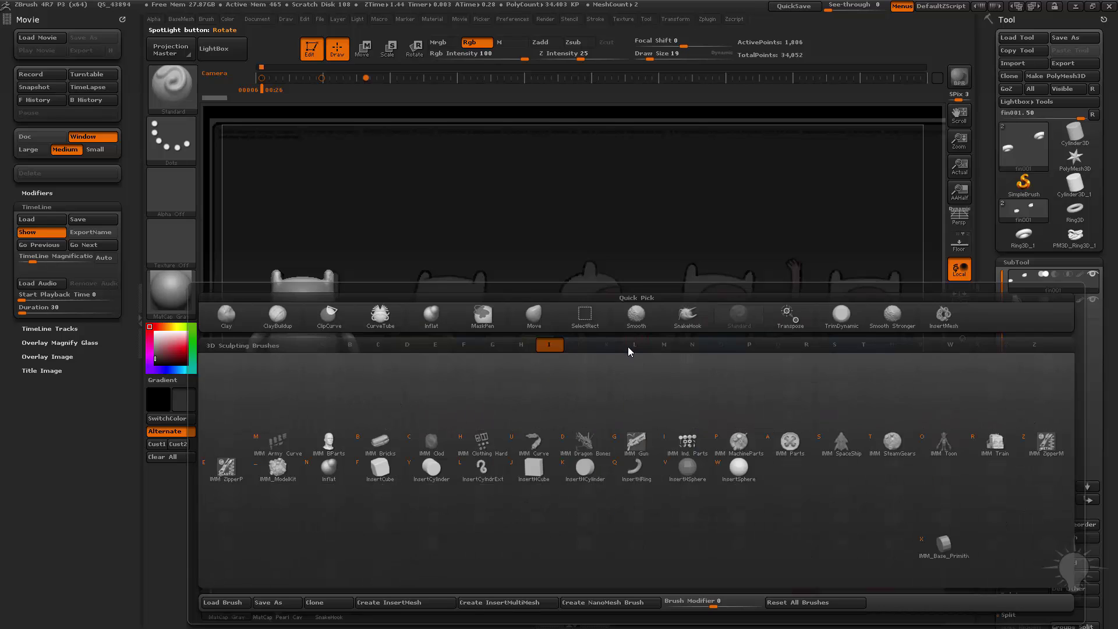
click(741, 467)
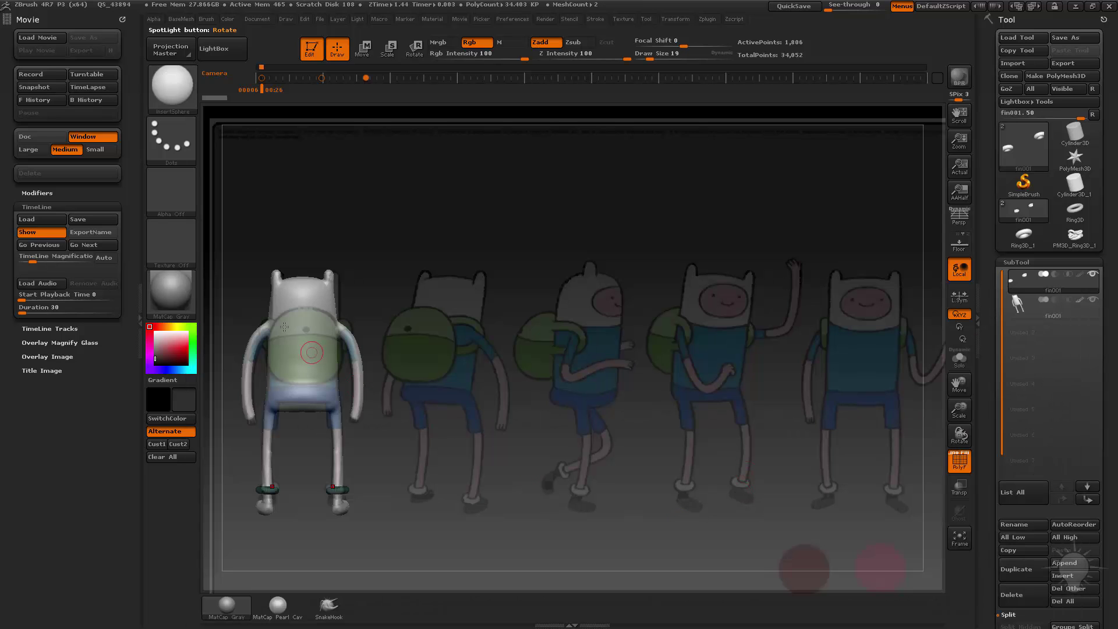
click(1060, 314)
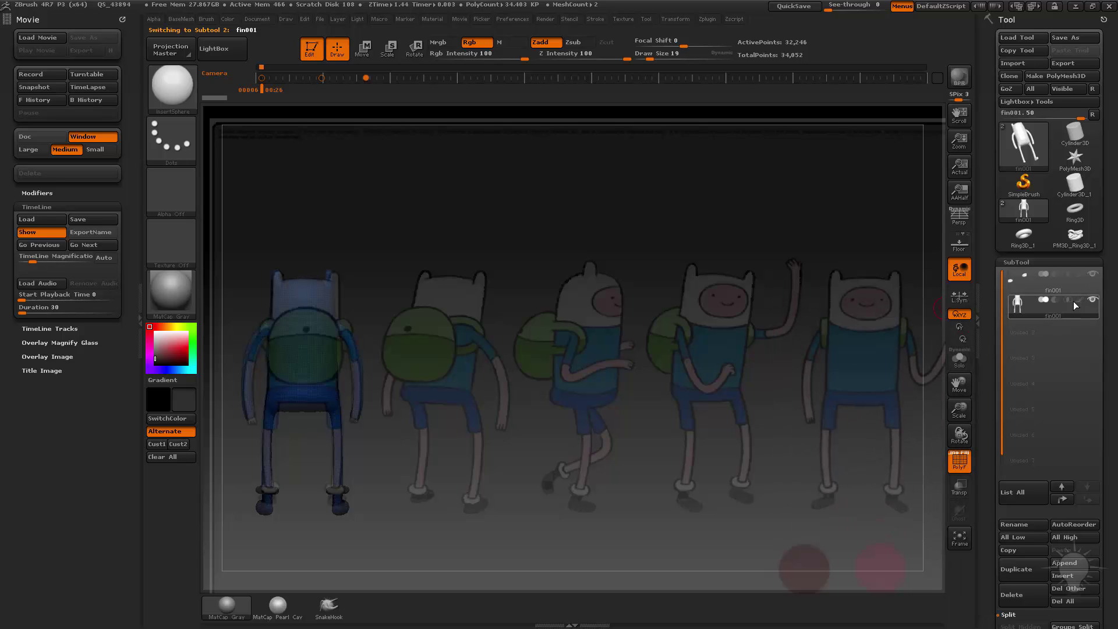
shift+click(1063, 500)
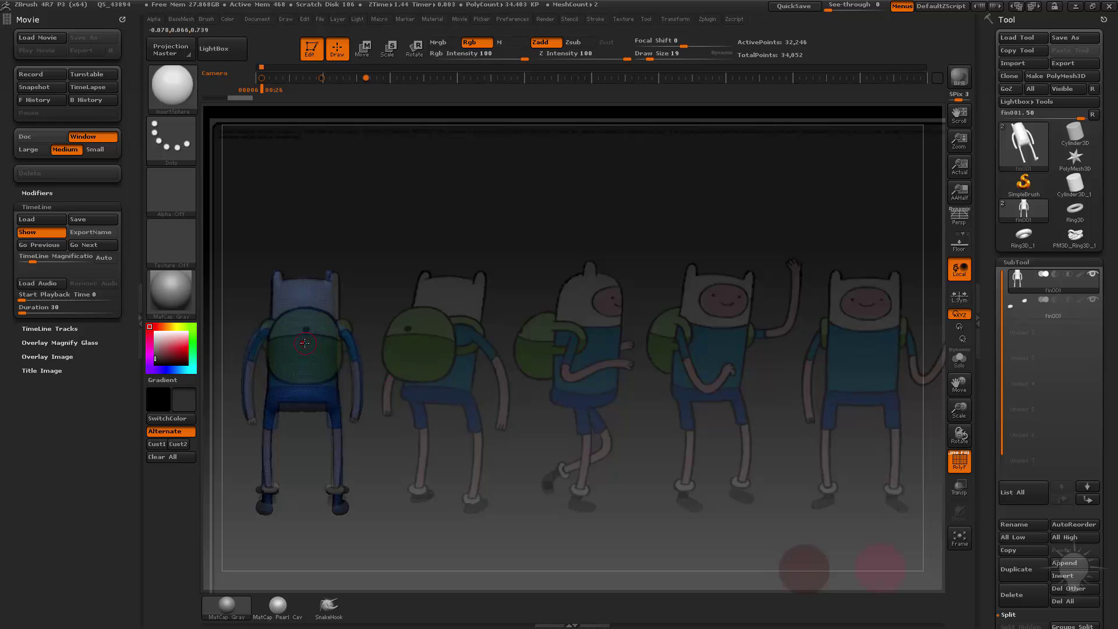
drag(310, 364, 541, 375)
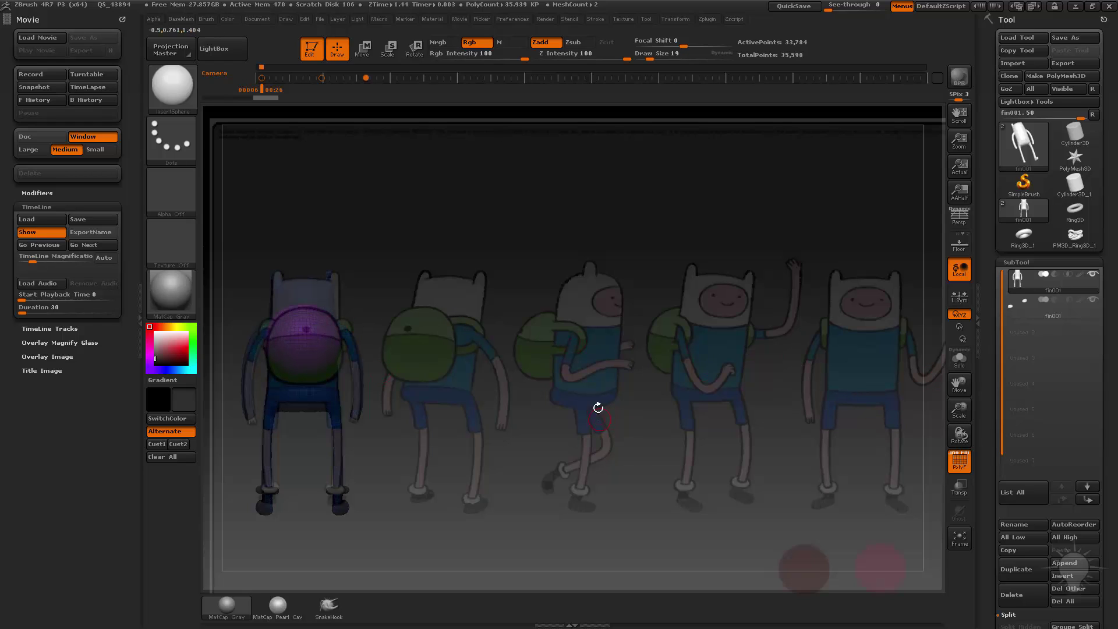
Turn off the polyframe display and split the inserted sphere from the masked body into its own subtool
click(959, 462)
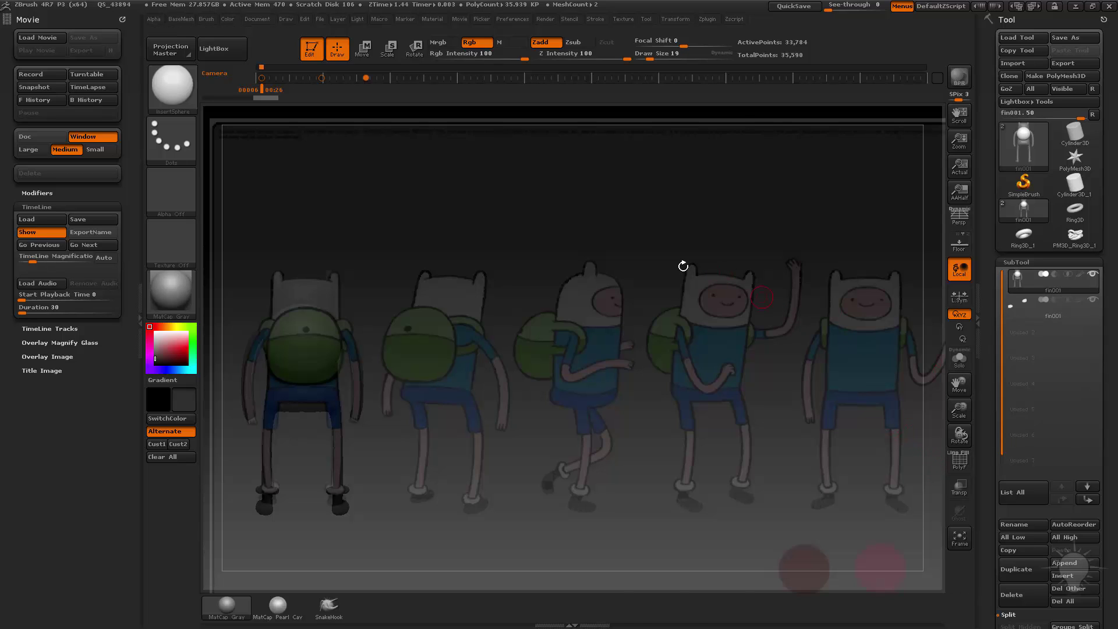
key(ctrl+b)
click(654, 320)
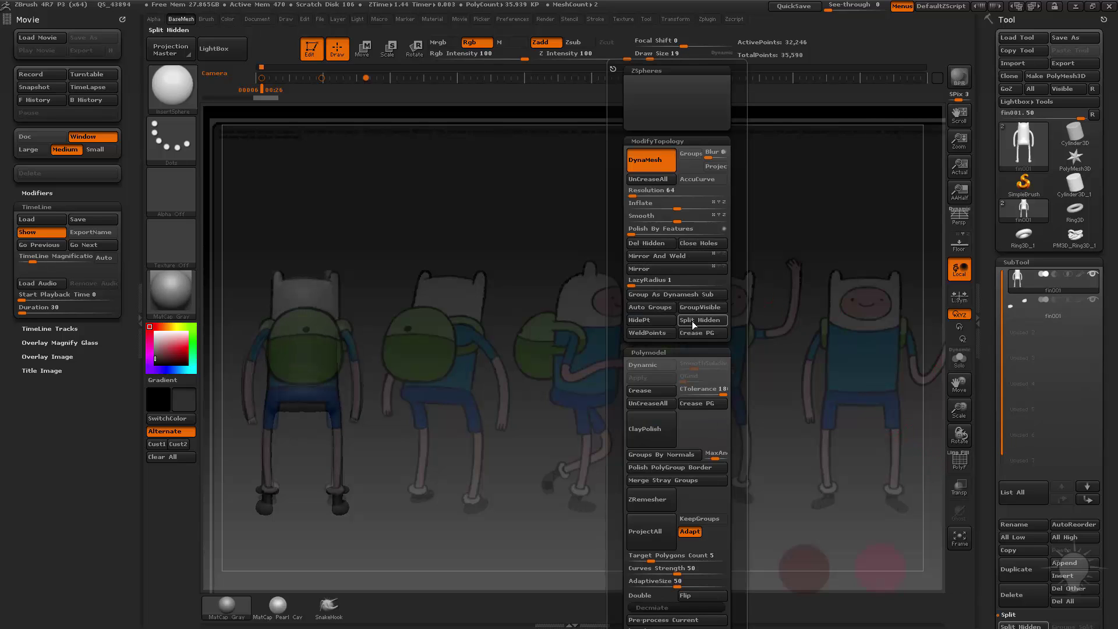
click(693, 320)
Examine the HidePt command in the Visibility settings and the Split Hidden command
scroll(1014, 419, down, 10)
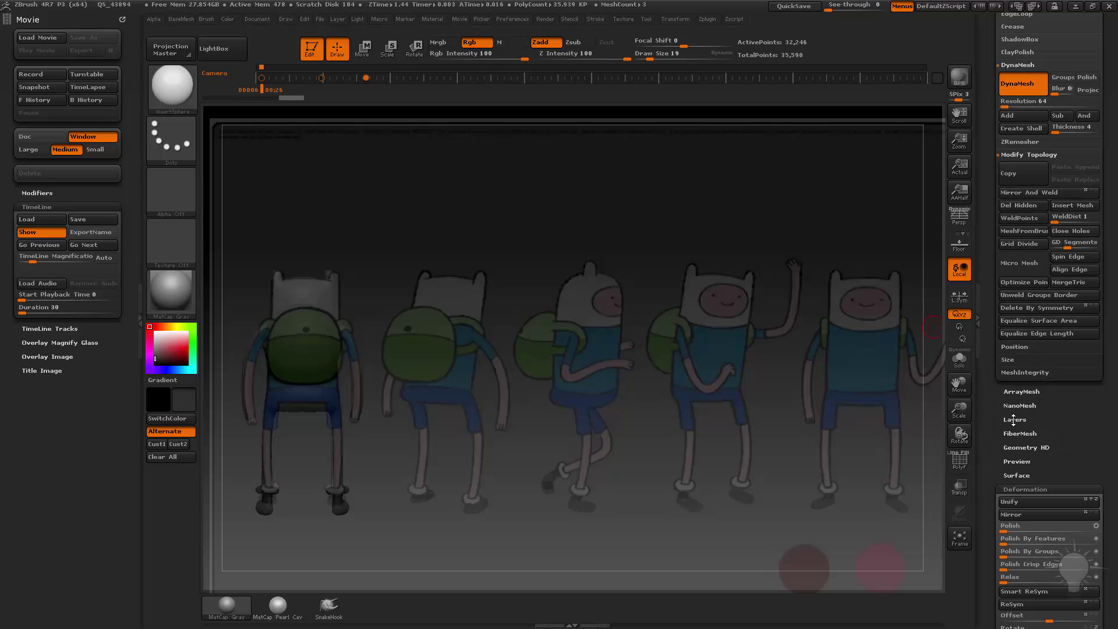
shift+click(1011, 488)
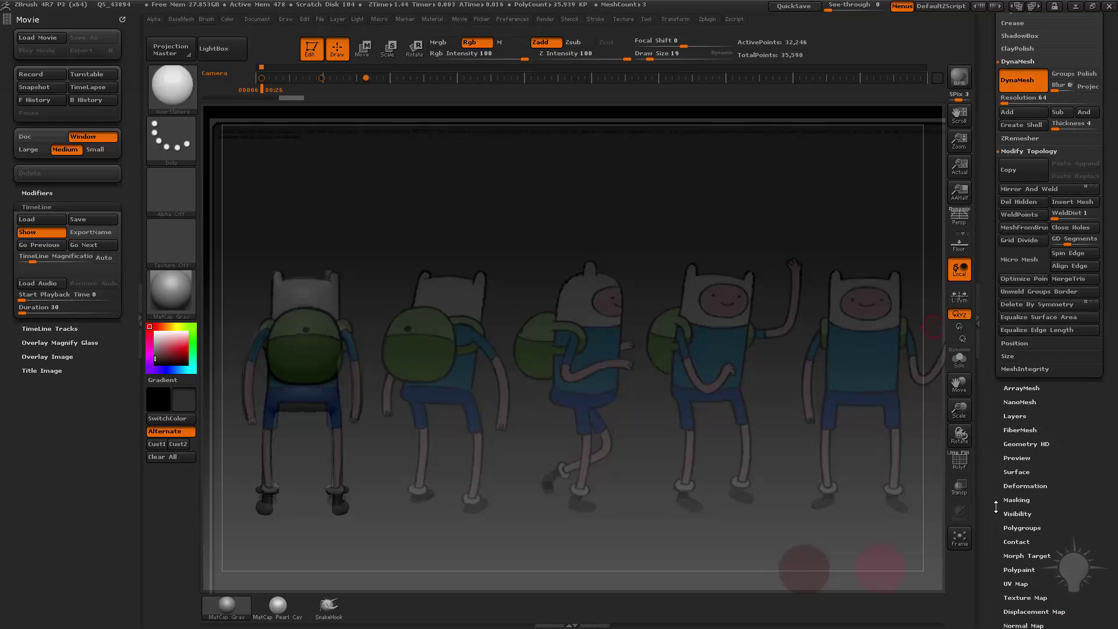
scroll(1015, 516, down, 1)
click(1004, 479)
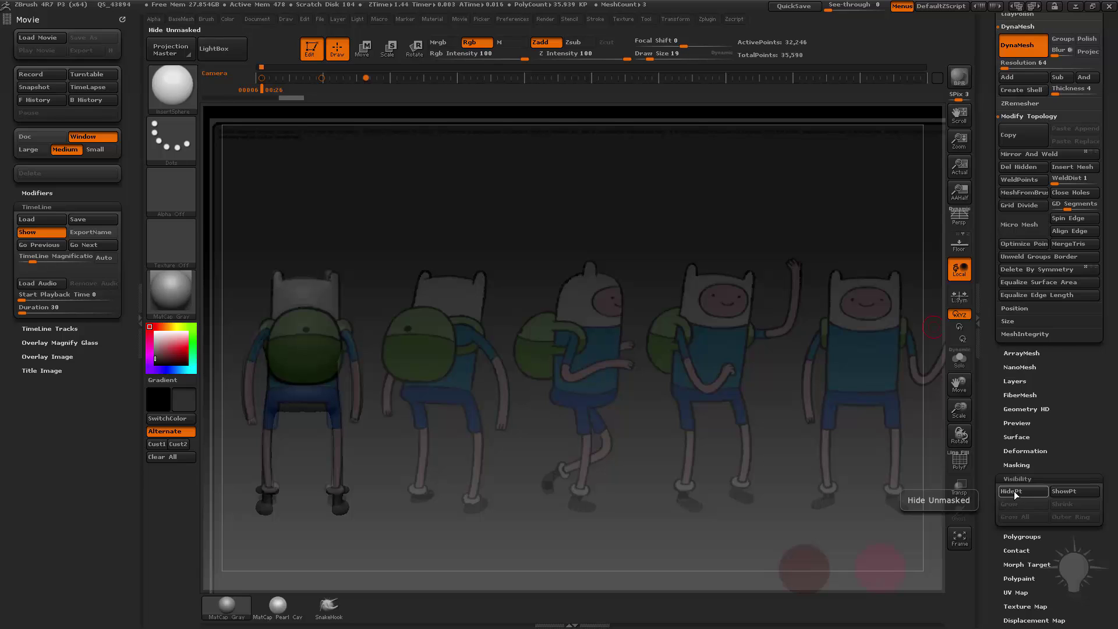
key(1)
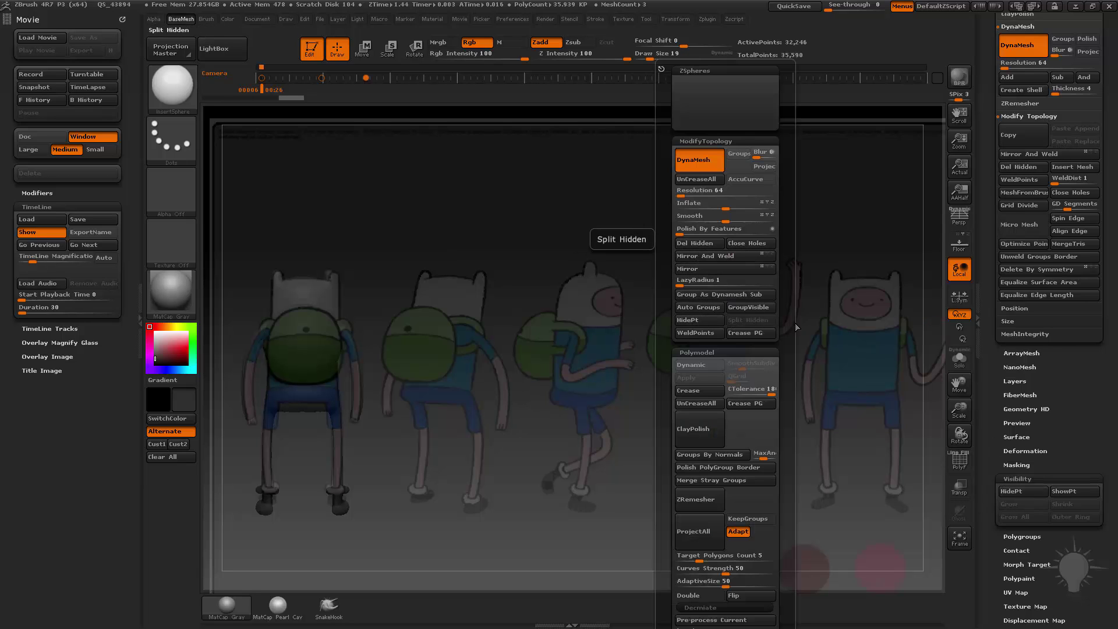
Select the backpack sphere subtool and isolate it with Solo mode
scroll(1004, 425, up, 10)
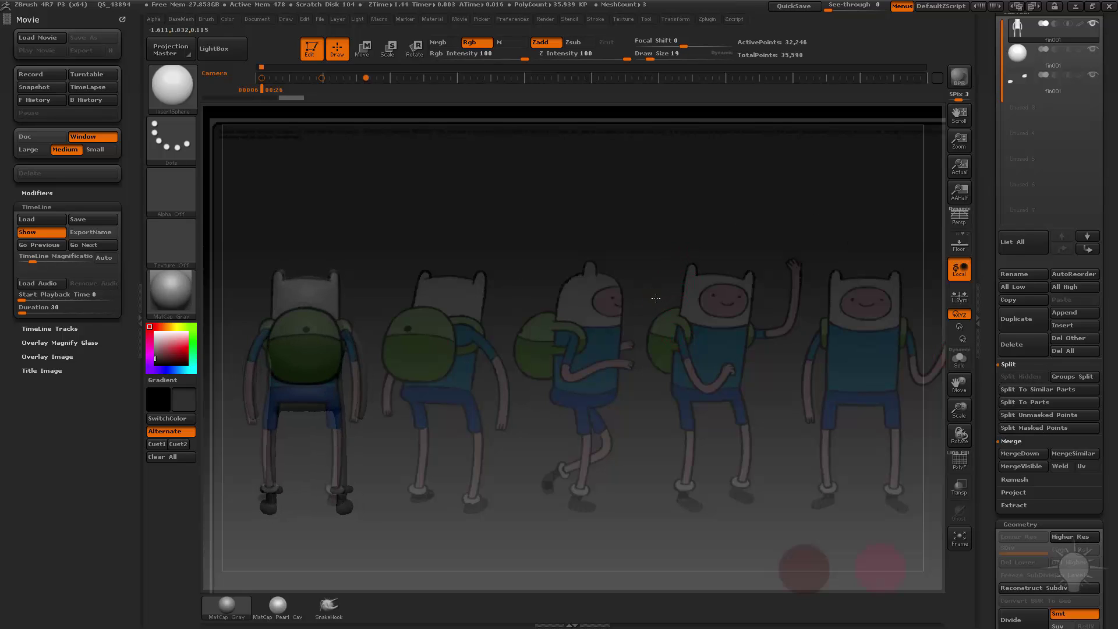
drag(996, 151, 996, 225)
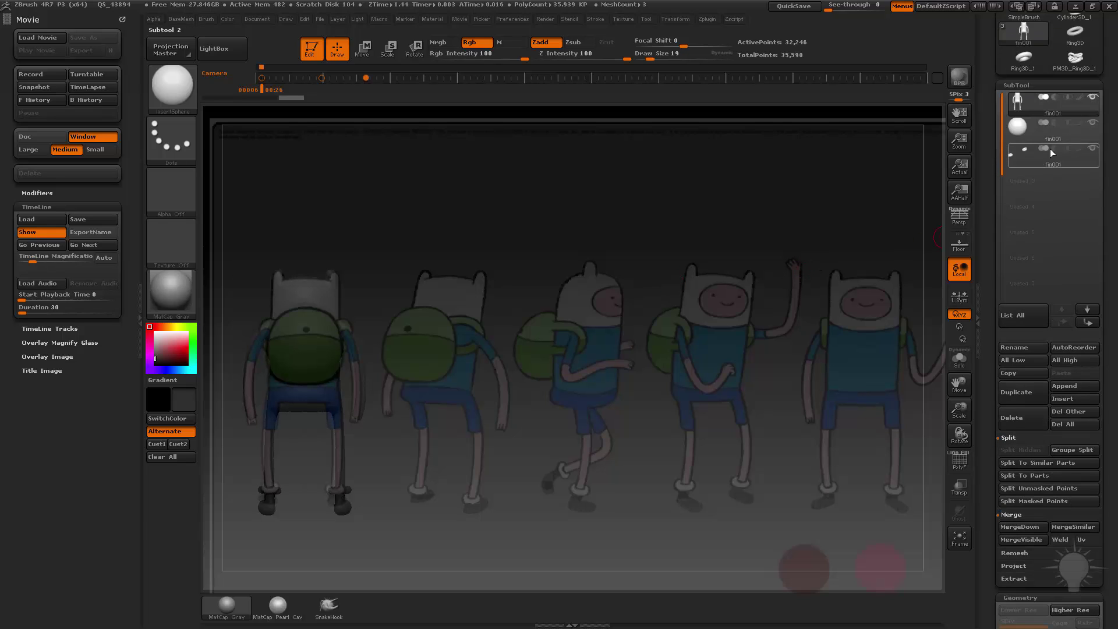
click(1048, 128)
click(957, 367)
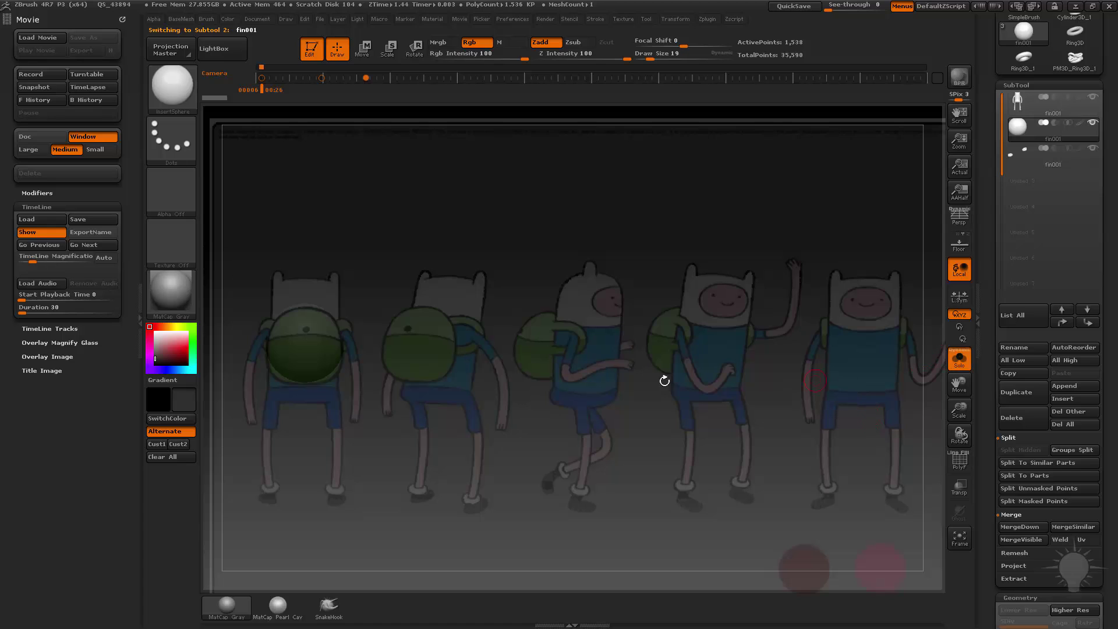
Fit the sphere to the backpack outline in the back view using the Move brush at draw size 86
key(b)
key(m)
key(v)
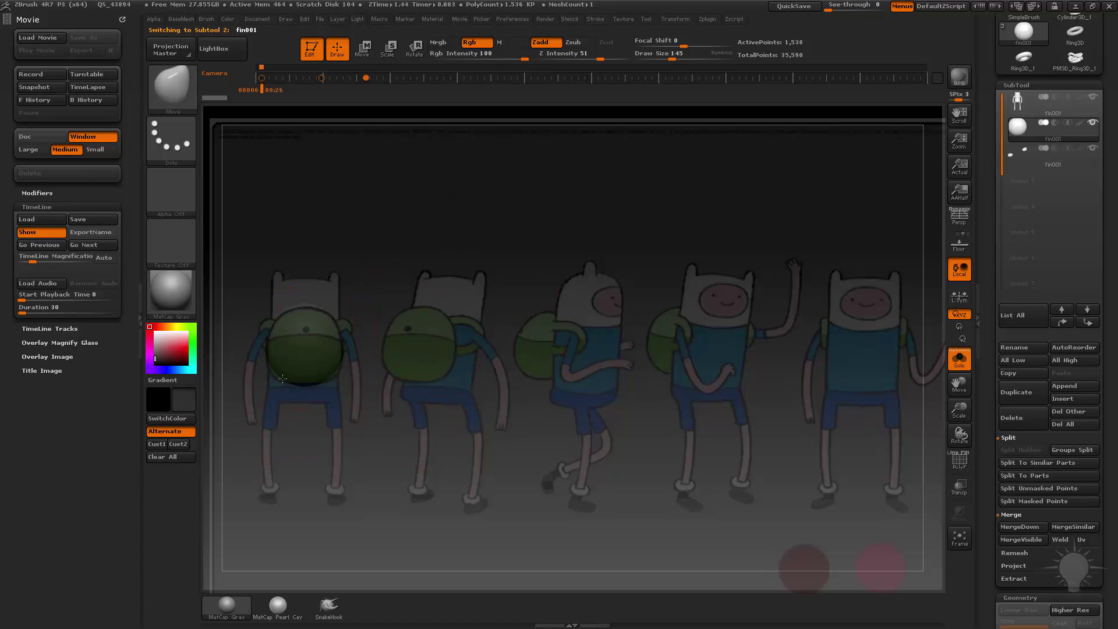
key(s)
drag(290, 362, 285, 361)
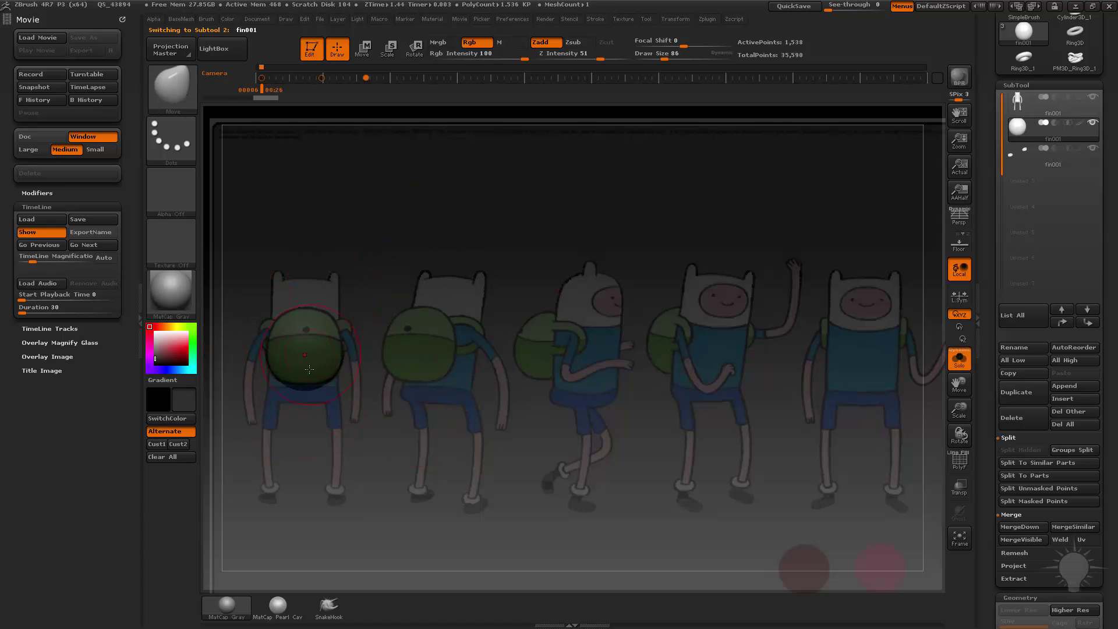
Switch to the side camera view and shape the sphere's profile to the reference backpack with the Move brush
key(Right)
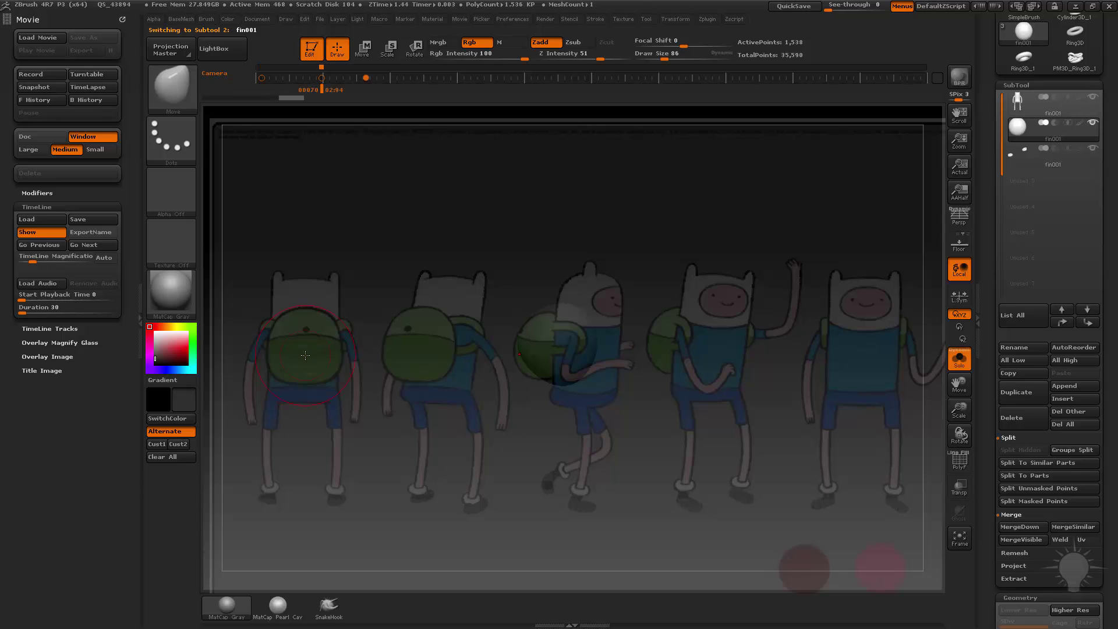
key(s)
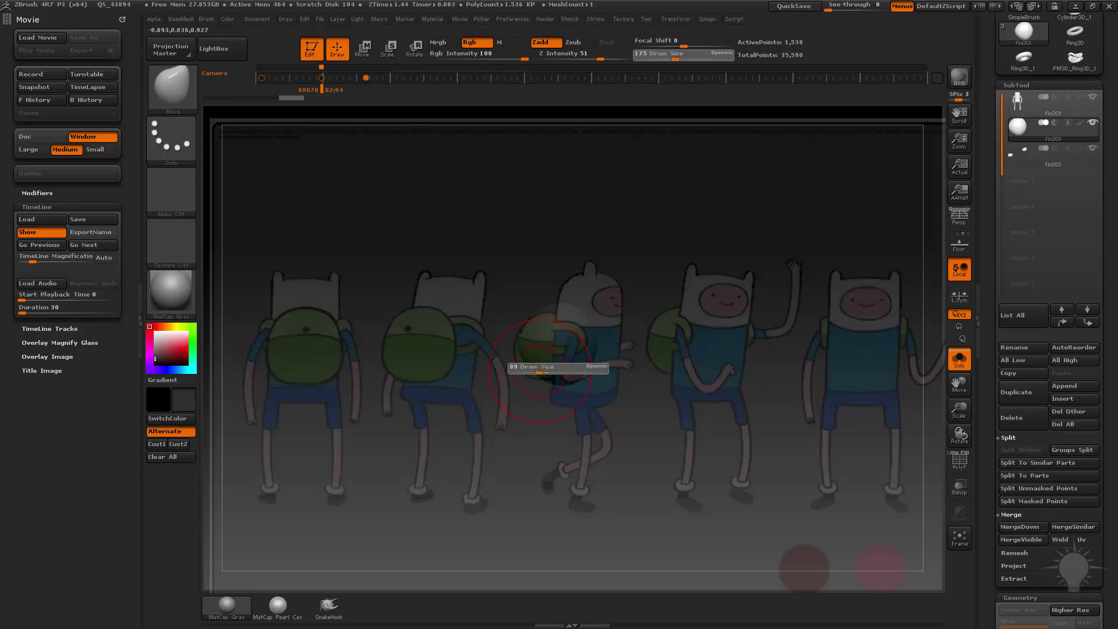
drag(539, 370, 522, 371)
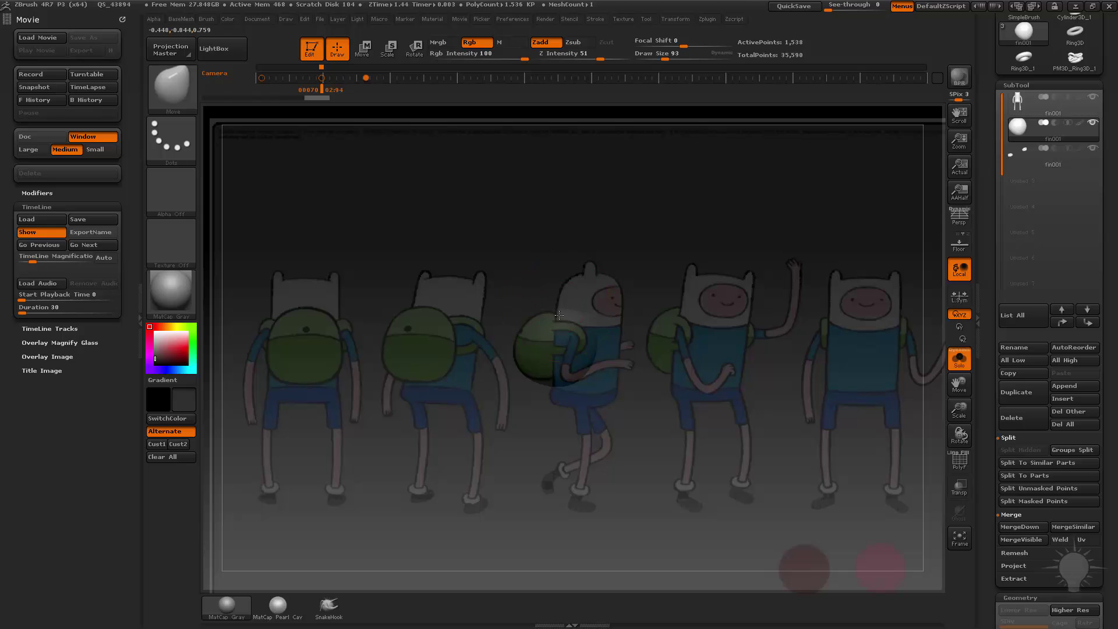
key(s)
drag(562, 390, 560, 384)
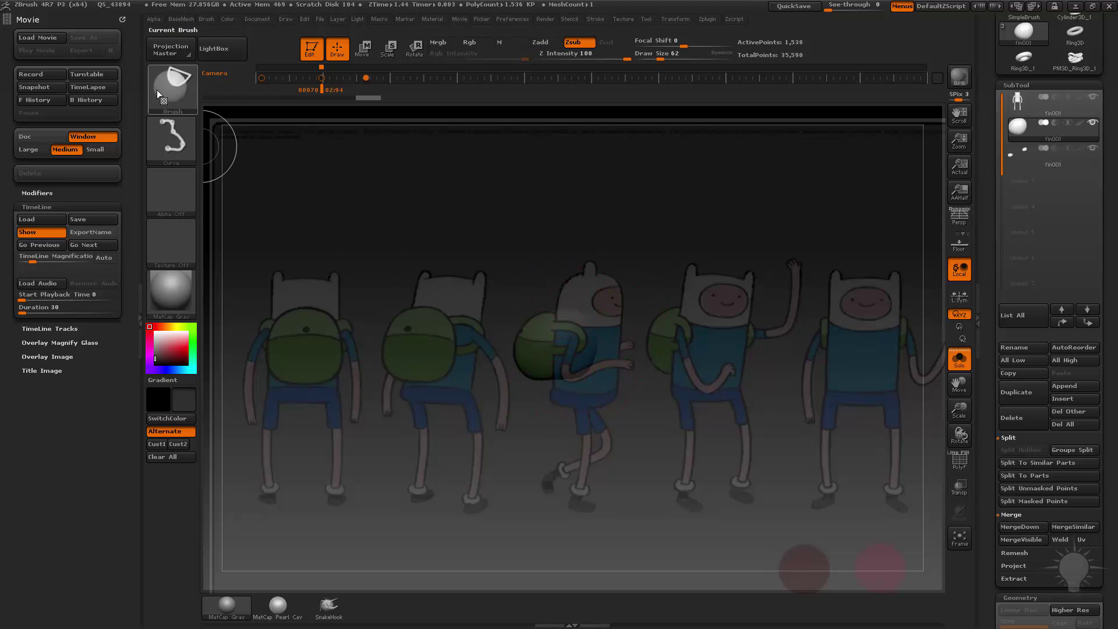
Clip the backpack sphere flat along the character's back with the ClipCurve brush
mouse_move(576, 201)
ctrl+shift+mouse_down()
mouse_move(566, 416)
mouse_move(555, 344)
ctrl+shift+mouse_up()
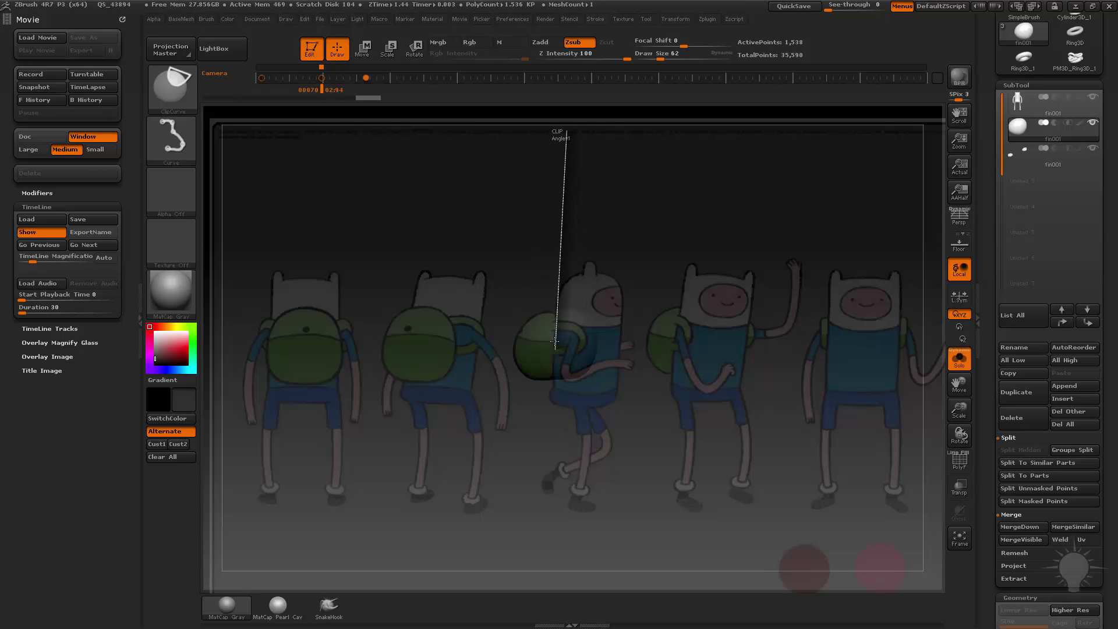
ctrl+shift+drag(554, 411, 561, 502)
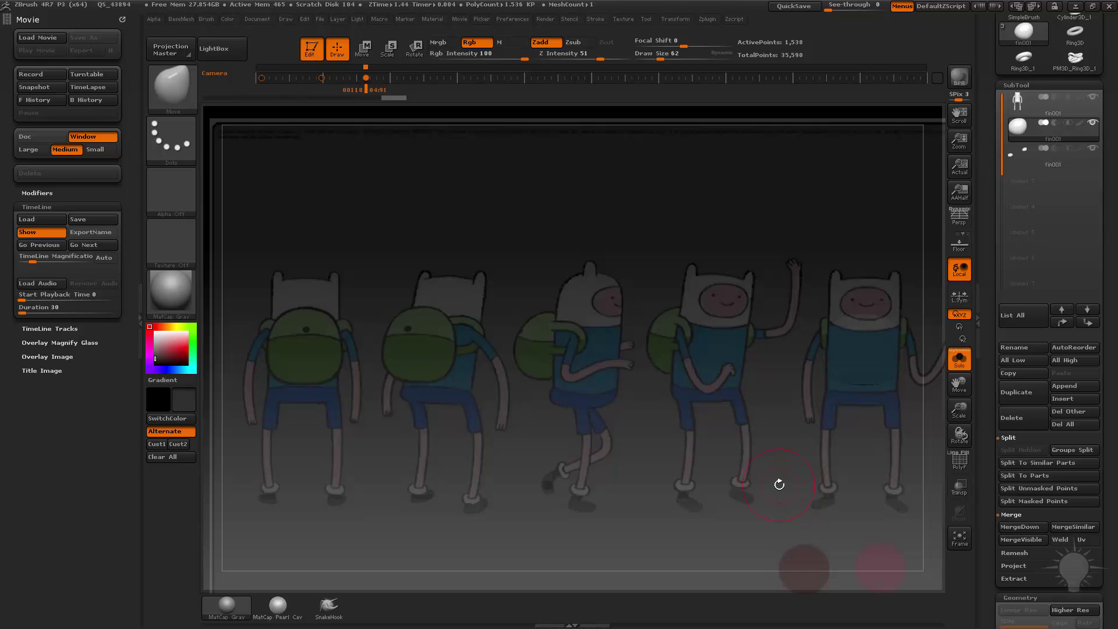
Hide the SpotLight reference and show all subtools again with white as the current colour
key(shift+z)
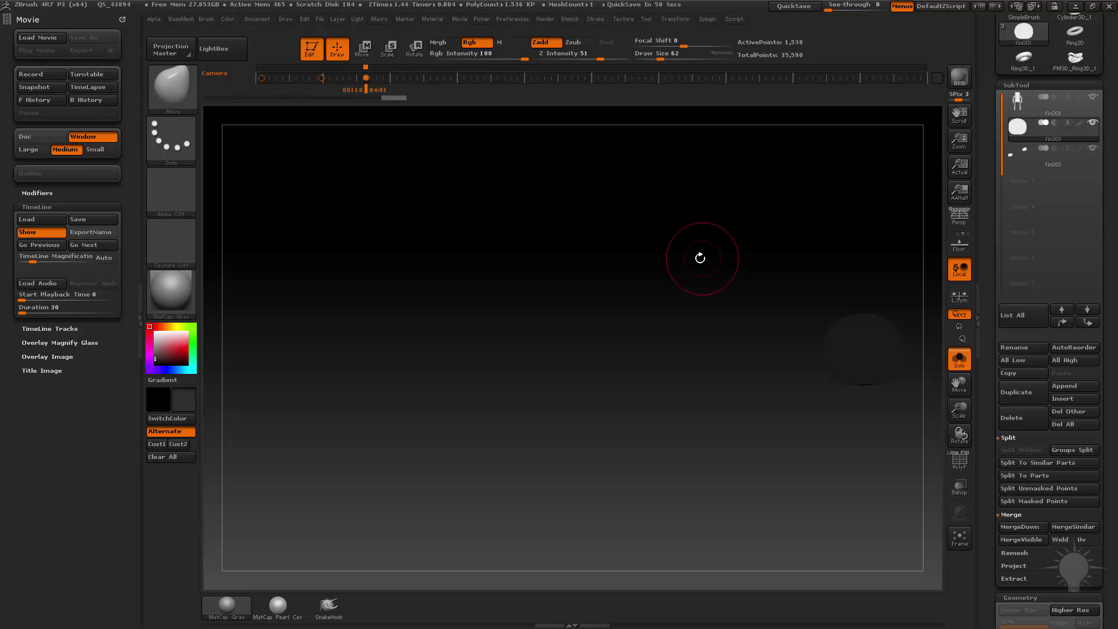
click(155, 333)
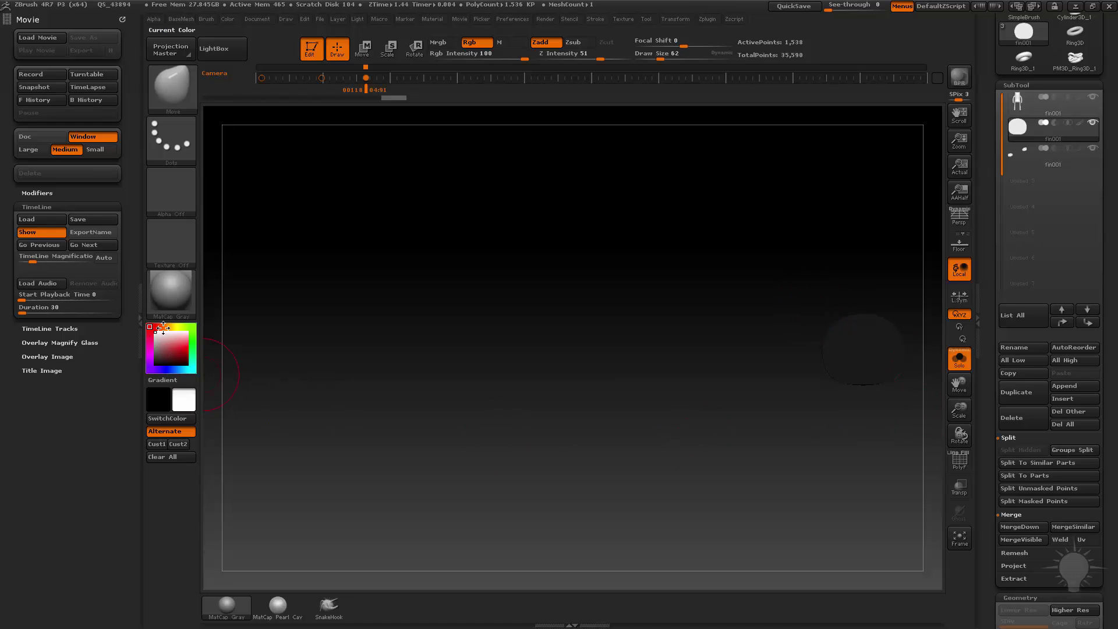
click(964, 362)
mouse_move(700, 300)
mouse_down()
mouse_move(691, 329)
mouse_move(736, 324)
mouse_move(669, 306)
mouse_move(410, 323)
mouse_move(450, 372)
mouse_up()
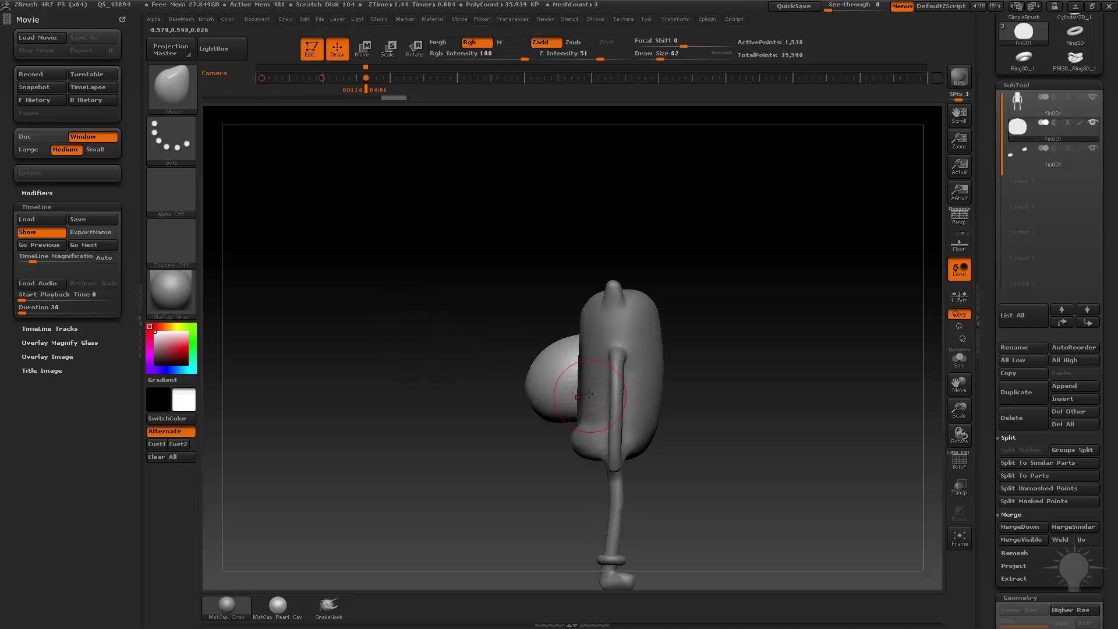
Remesh the clipped backpack with DynaMesh and check its new topology in the polyframe display
key(s)
drag(588, 393, 600, 393)
drag(716, 365, 694, 366)
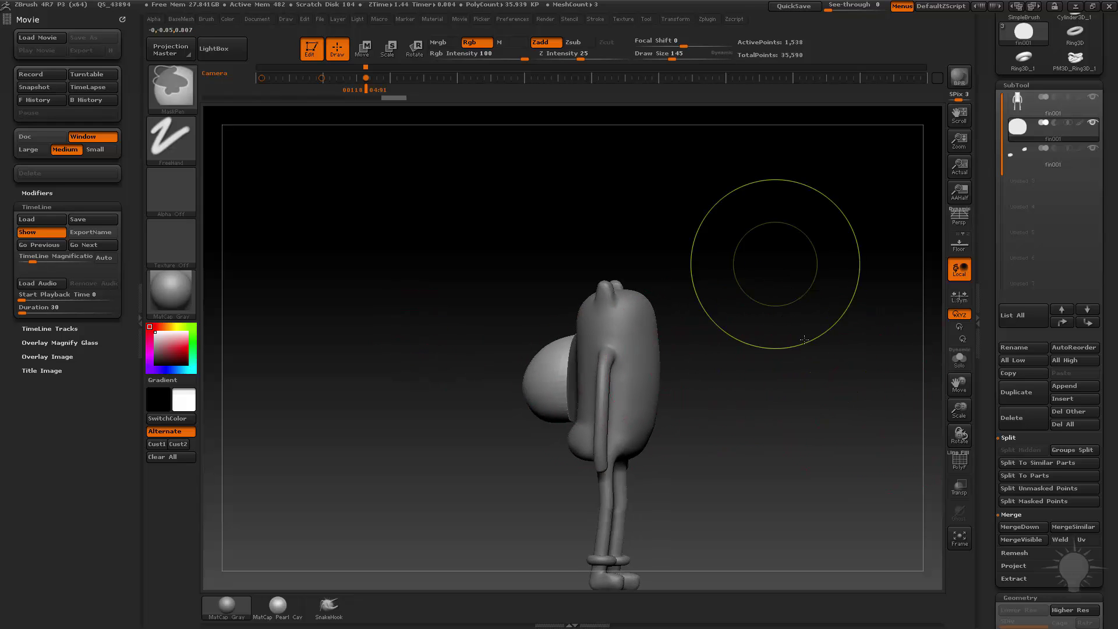
ctrl+drag(774, 264, 855, 441)
click(955, 460)
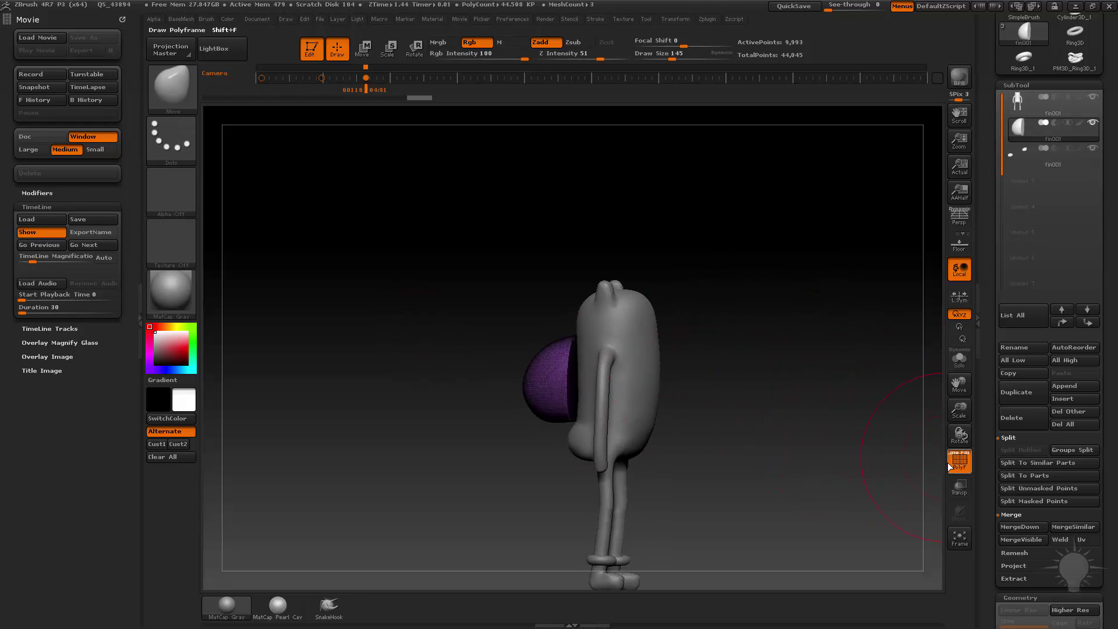
click(955, 464)
Examine the backpack's fit against the body from several angles and check the body's DynaMesh settings
mouse_move(809, 364)
mouse_down()
mouse_move(769, 327)
mouse_move(782, 344)
mouse_up()
key(s)
drag(789, 346, 815, 347)
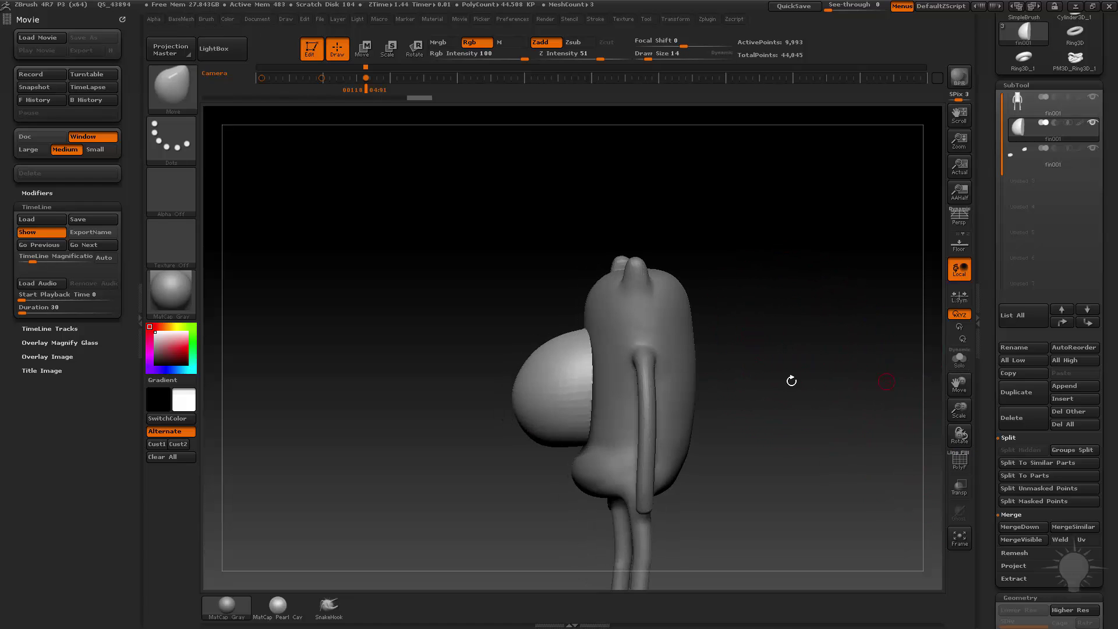
drag(744, 360, 756, 361)
alt+click(662, 321)
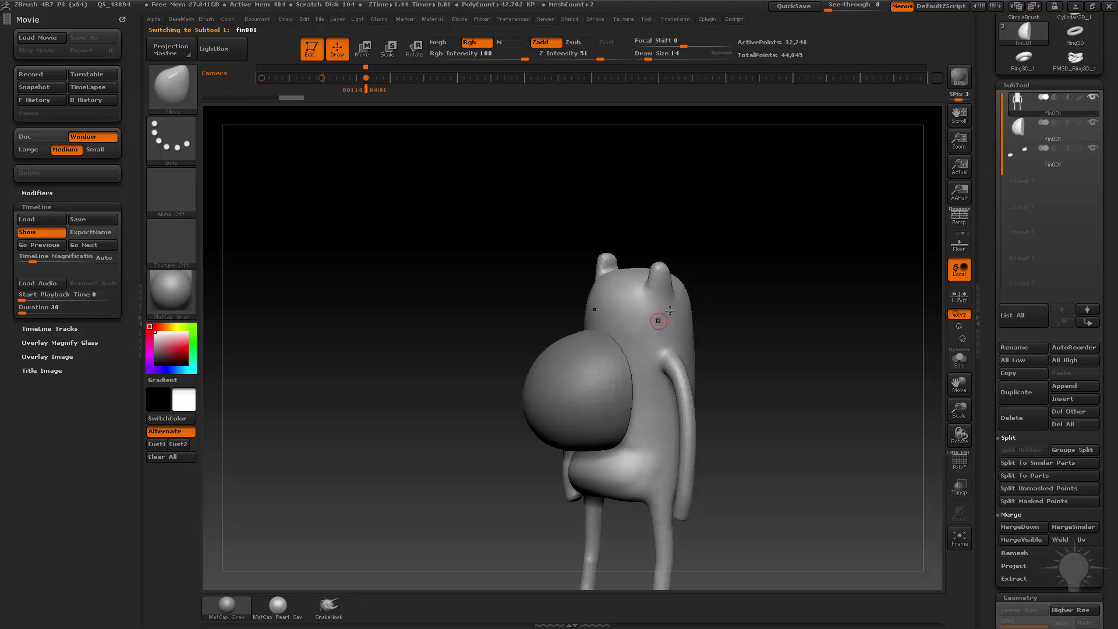
key(1)
key(1)
drag(789, 389, 767, 387)
drag(990, 467, 989, 328)
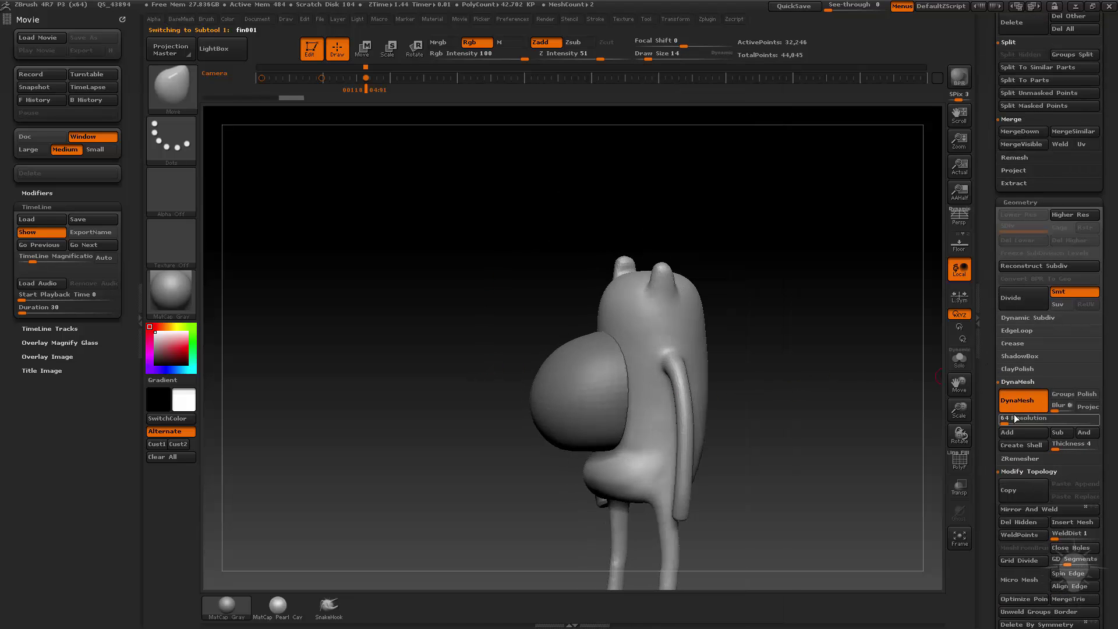
drag(835, 325, 696, 364)
Select the backpack subtool and switch to the Standard brush with a draw size of 86
alt+click(664, 372)
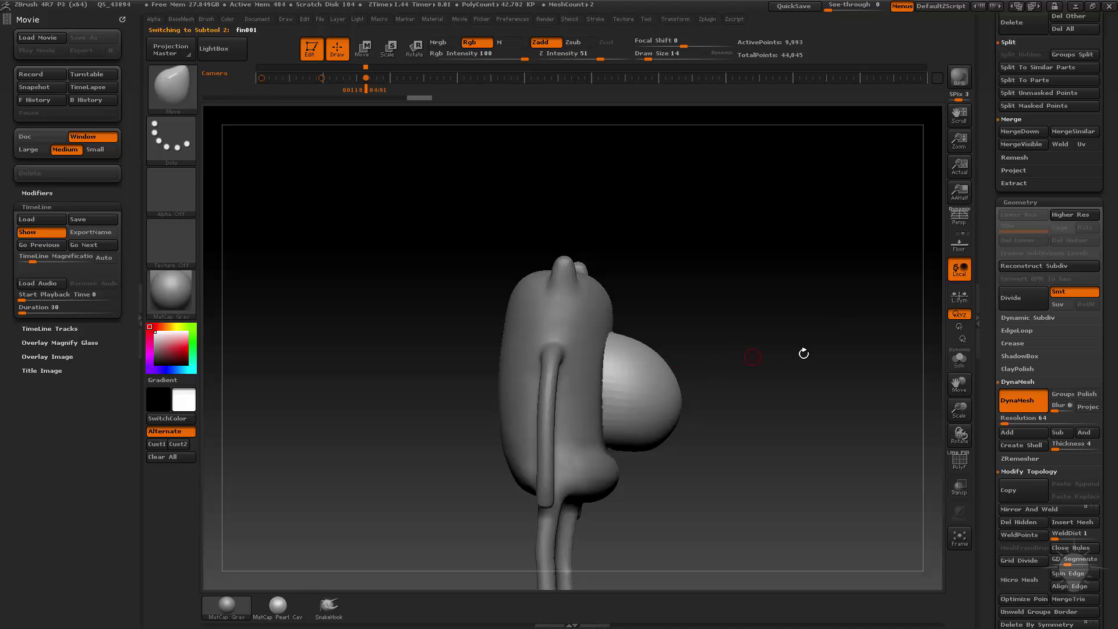
drag(805, 352, 675, 361)
key(b)
key(s)
key(t)
key(s)
mouse_move(579, 389)
mouse_down()
mouse_move(595, 387)
mouse_move(603, 367)
mouse_move(605, 408)
mouse_up()
drag(836, 393, 825, 389)
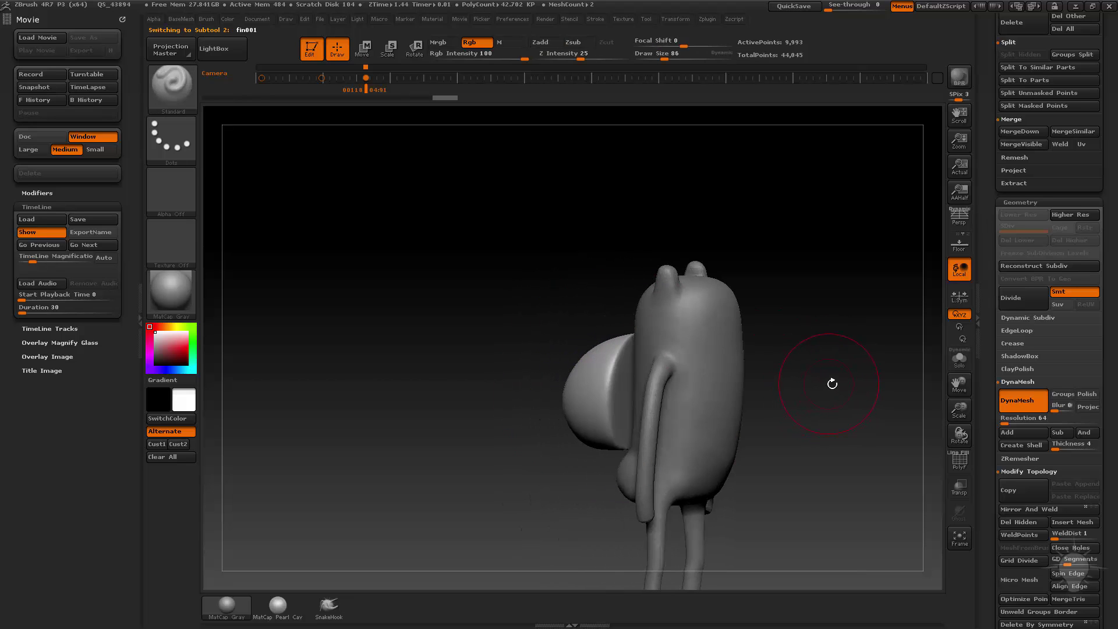
Isolate the backpack and soften the hard rim around its flat side, smoothing with a draw size of 37
key(b)
key(p)
key(a)
click(958, 362)
drag(833, 304, 717, 311)
key(s)
drag(623, 341, 606, 397)
drag(619, 489, 620, 452)
mouse_move(621, 333)
mouse_down()
mouse_move(625, 418)
mouse_move(678, 466)
mouse_up()
drag(656, 386, 617, 384)
mouse_move(715, 329)
mouse_down()
mouse_move(736, 373)
mouse_move(773, 278)
mouse_move(766, 314)
mouse_up()
key(s)
drag(578, 370, 569, 375)
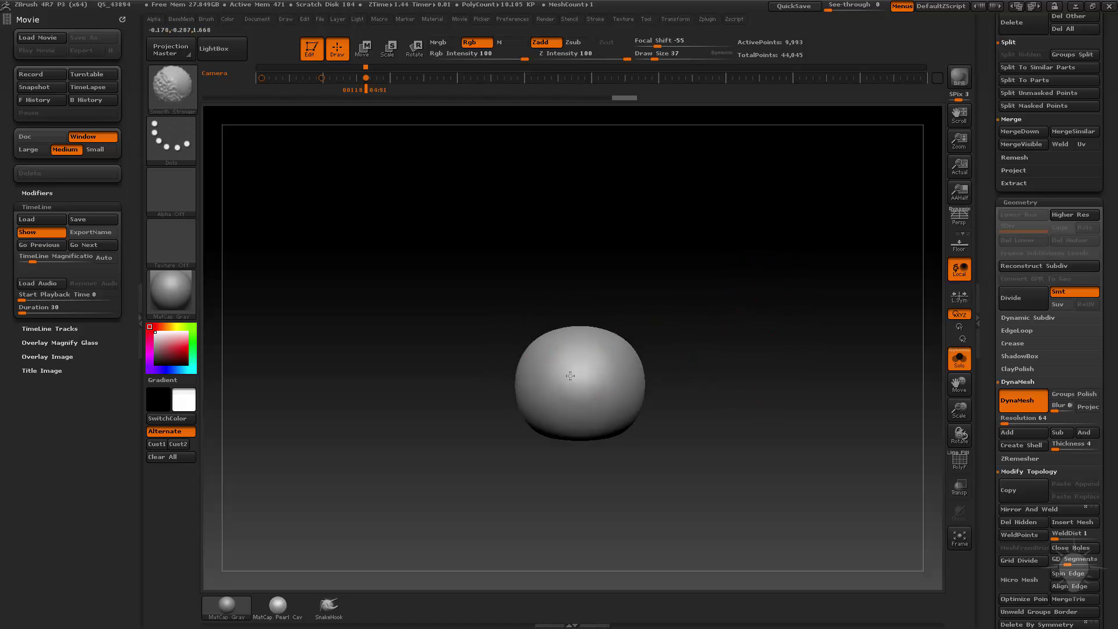
Switch to the Move brush with a draw size of 105 and show the SpotLight reference from the back-view camera keyframe
alt+drag(716, 306, 704, 283)
key(s)
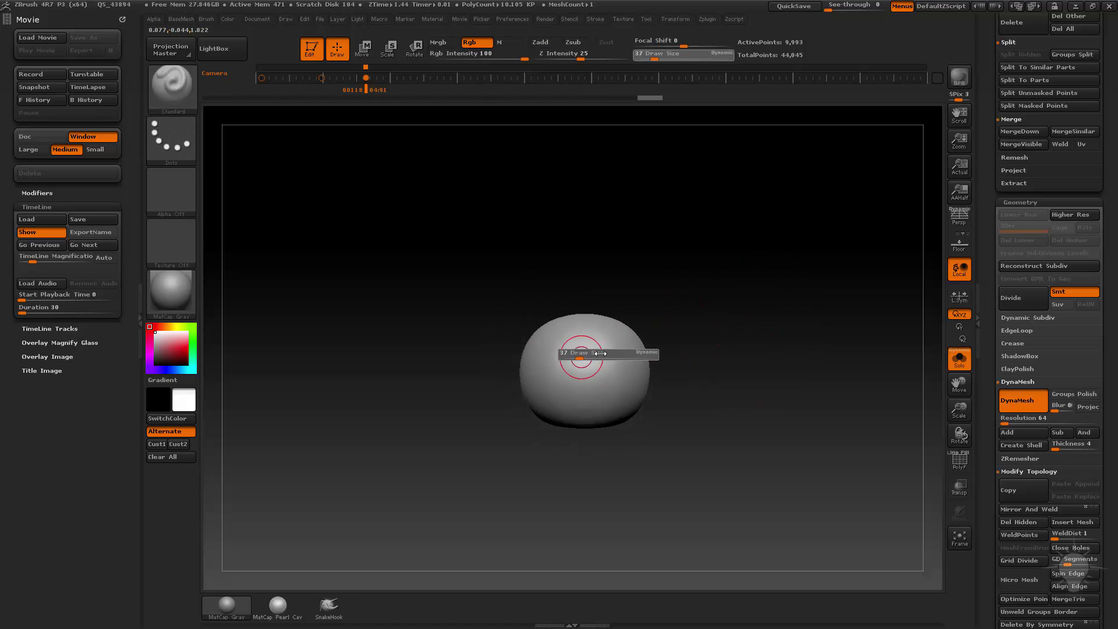
drag(601, 353, 592, 353)
key(b)
key(m)
key(v)
key(shift+z)
key(Left)
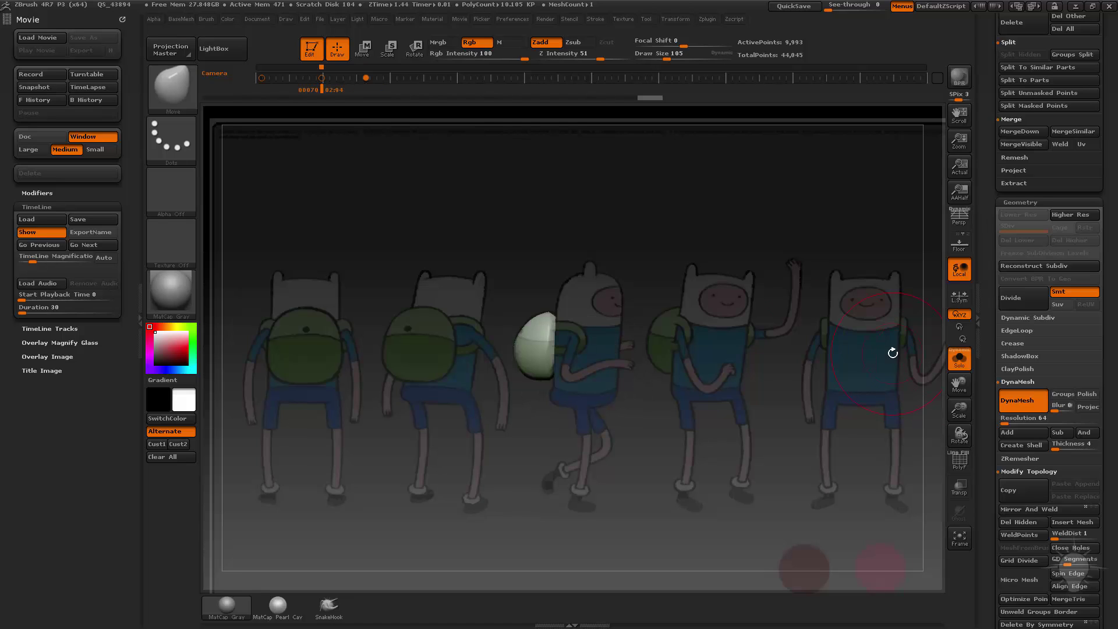
key(Right)
key(Left)
key(Left)
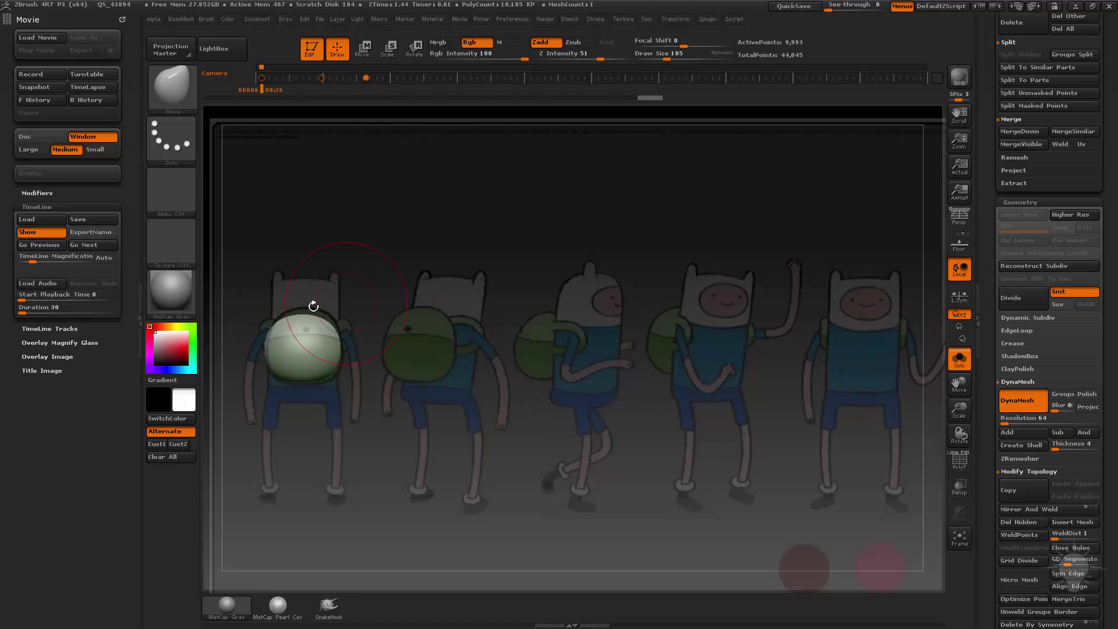
Pull the backpack's outline to match the back-view reference with a draw size of 82, and compare it at the other camera keyframes
key(s)
drag(310, 326, 302, 319)
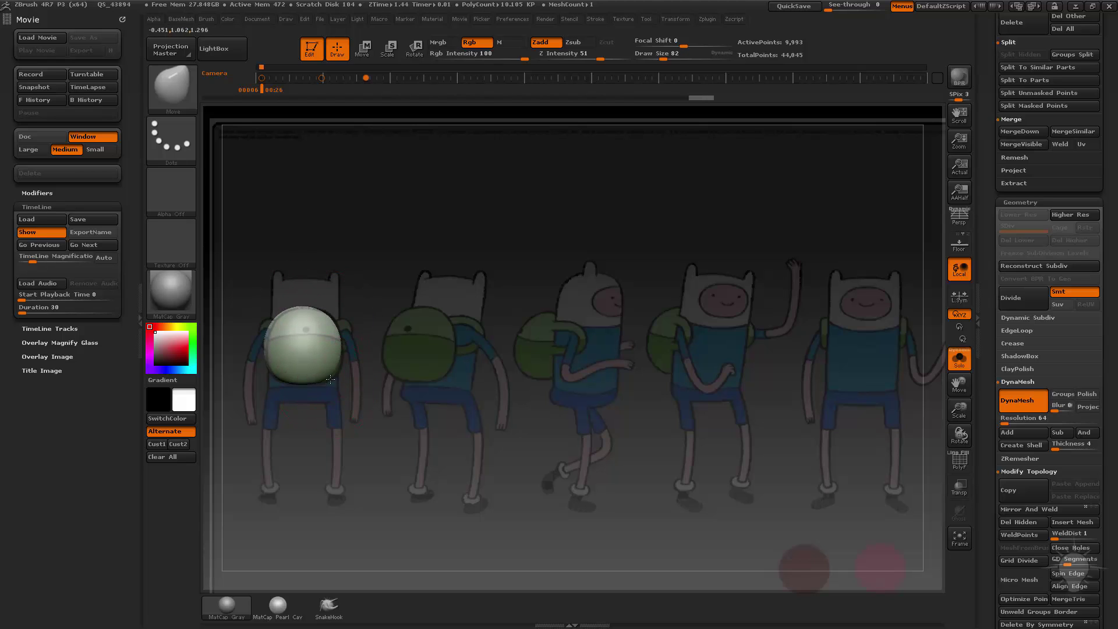
drag(330, 379, 337, 381)
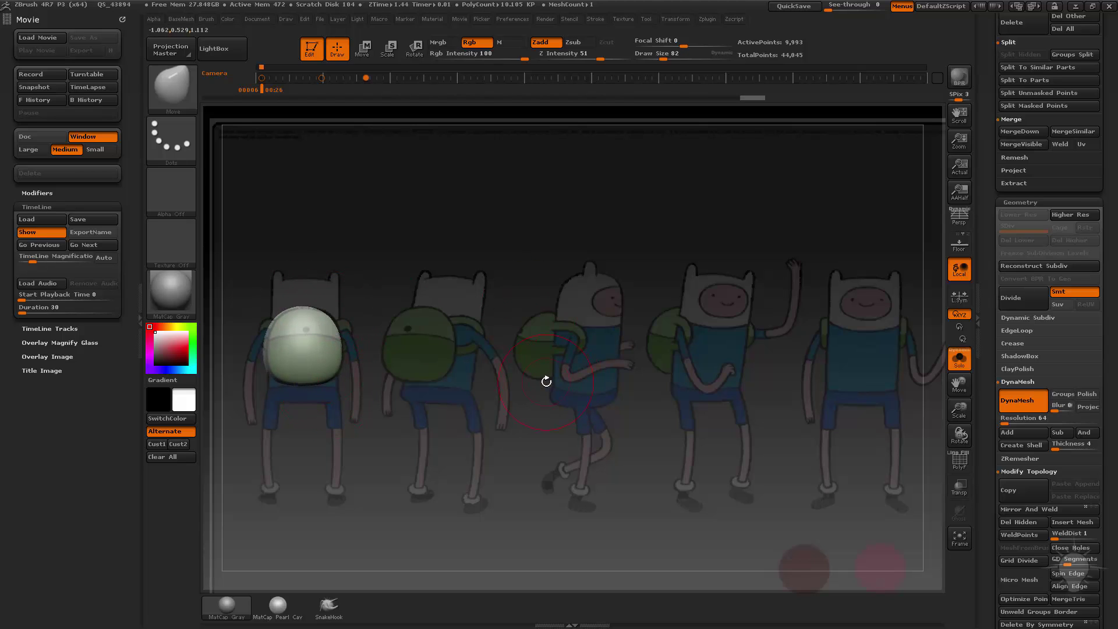
key(Right)
key(Right)
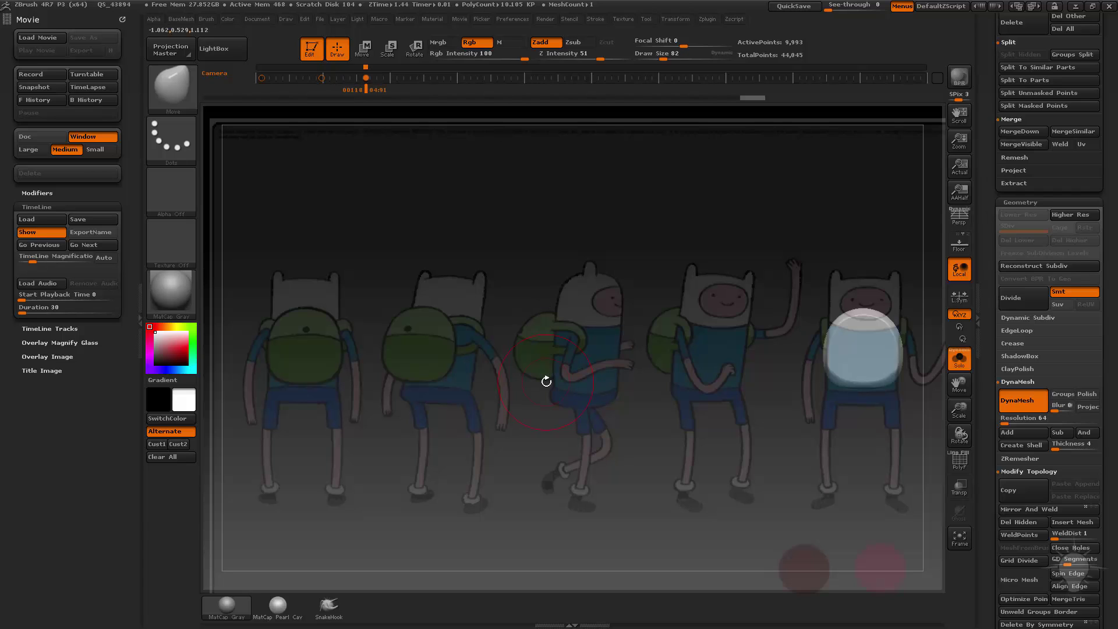
key(Left)
Hide the SpotLight reference, switch to the Standard brush and smooth the backpack's flat side with a draw size of 30
key(shift+z)
key(b)
key(s)
key(t)
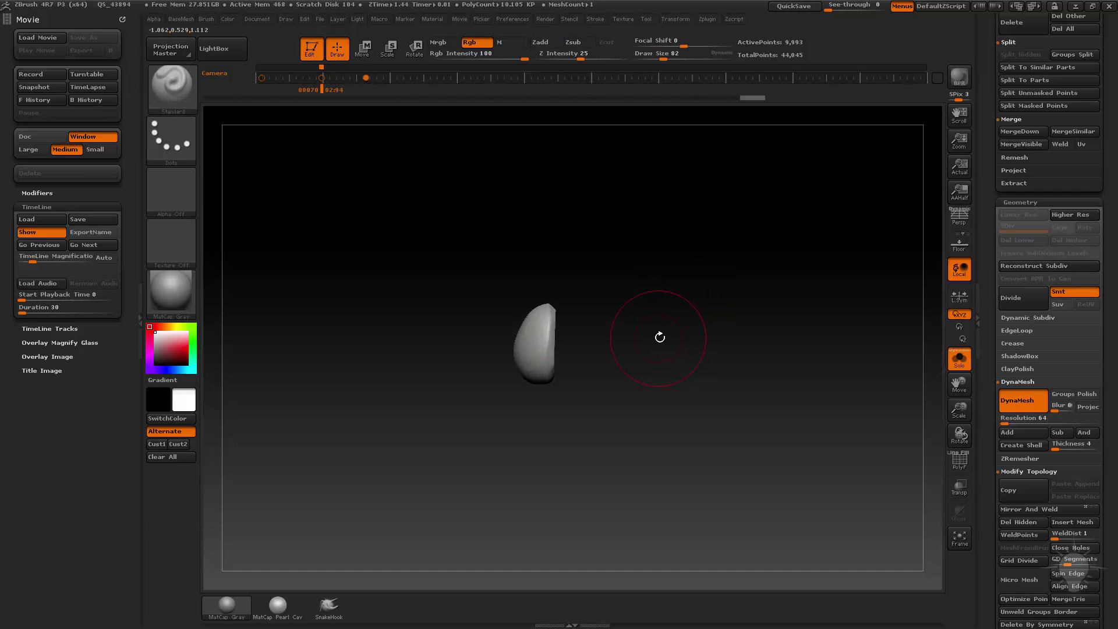
mouse_move(659, 308)
alt+mouse_down()
mouse_move(679, 346)
mouse_move(632, 341)
alt+mouse_up()
key(shift)
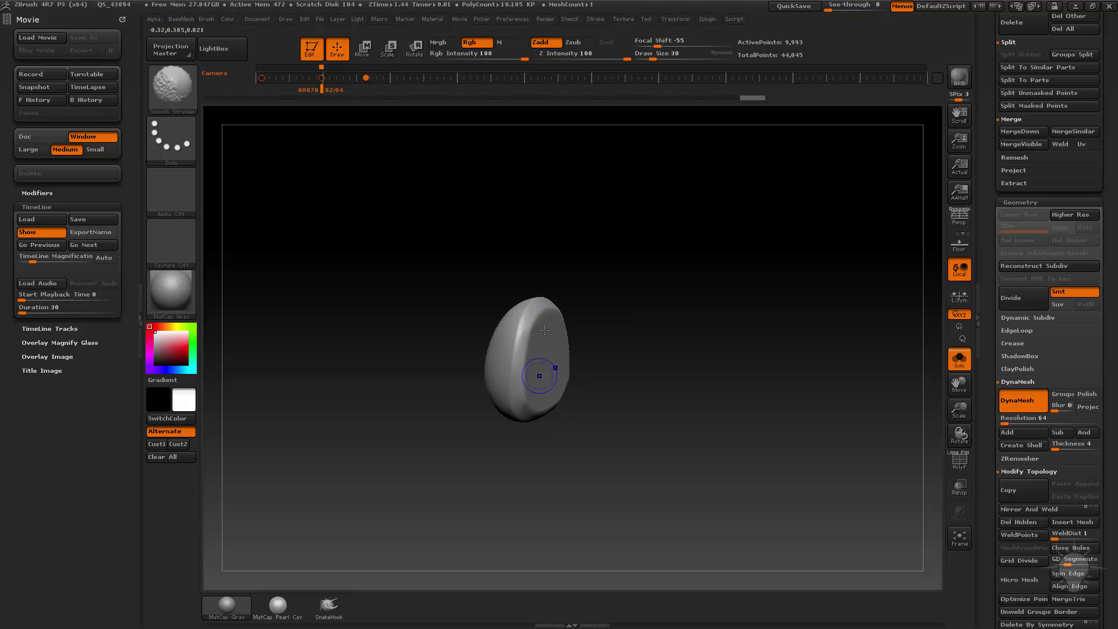
drag(642, 386, 727, 358)
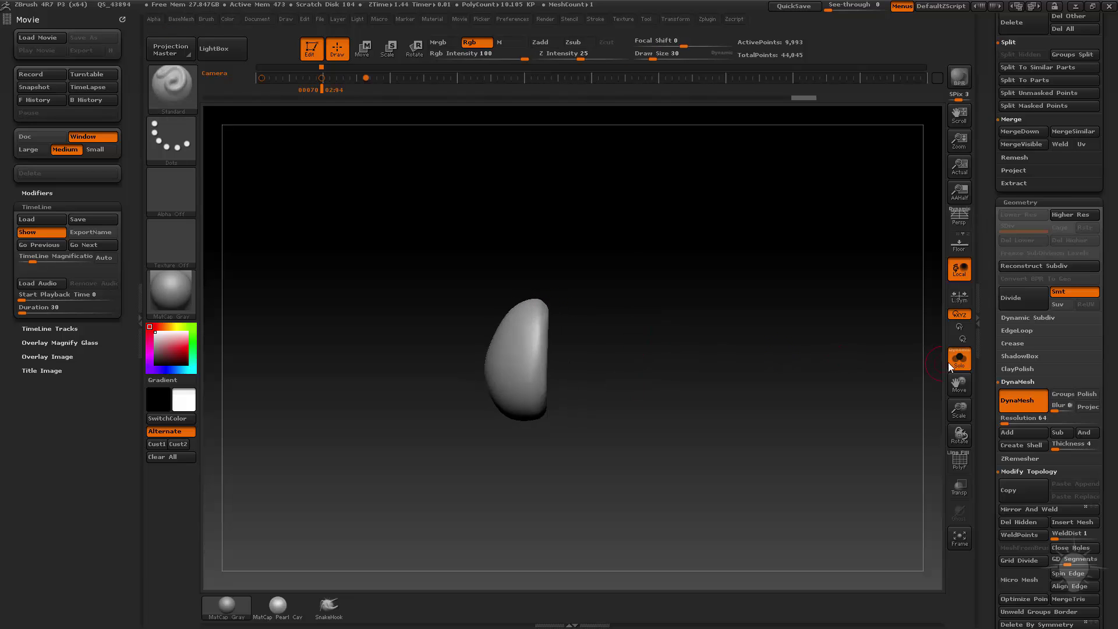
Show all subtools and move the backpack horizontally against the character's back with the transpose line
click(952, 363)
alt+drag(805, 335, 788, 343)
key(w)
drag(499, 375, 737, 374)
drag(619, 375, 627, 374)
key(ctrl+z)
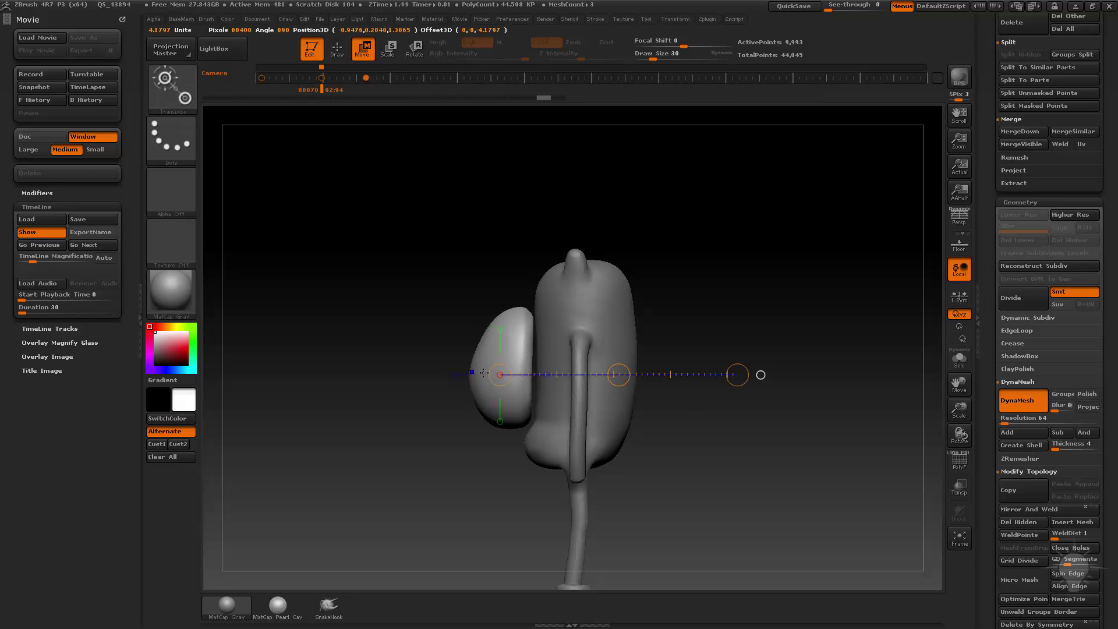
drag(471, 374, 786, 373)
key(q)
mouse_move(795, 314)
mouse_down()
mouse_move(798, 357)
mouse_move(793, 314)
mouse_move(742, 300)
mouse_move(713, 373)
mouse_up()
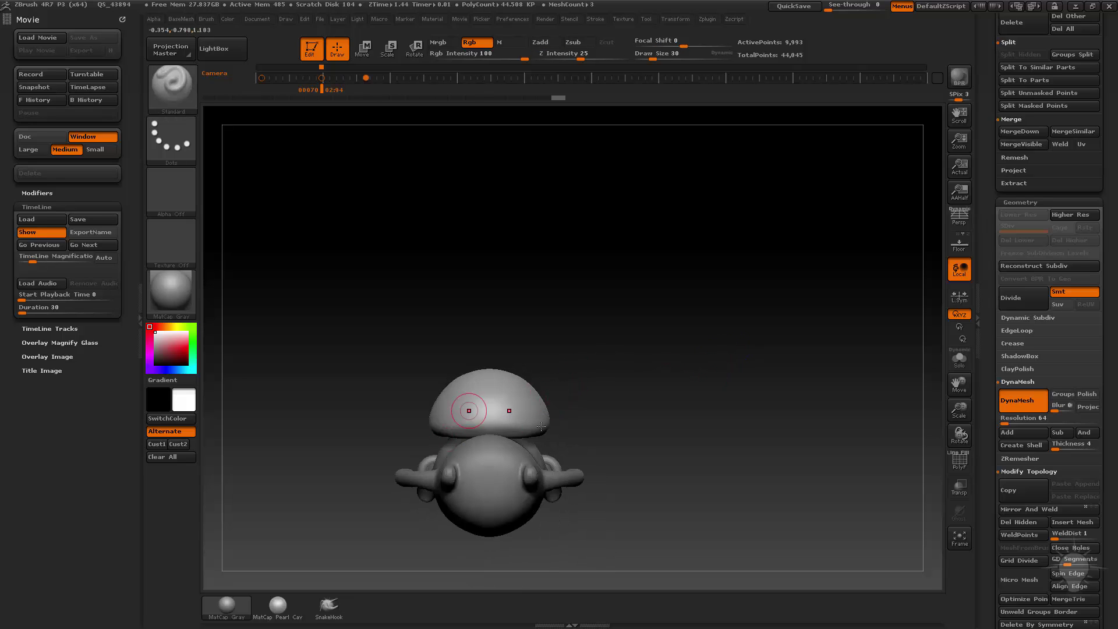
Mask the backpack's central band in top view and transpose the unmasked sides to wrap around the body
mouse_move(464, 323)
ctrl+mouse_down()
mouse_move(511, 447)
mouse_move(542, 455)
mouse_move(542, 525)
ctrl+mouse_up()
key(w)
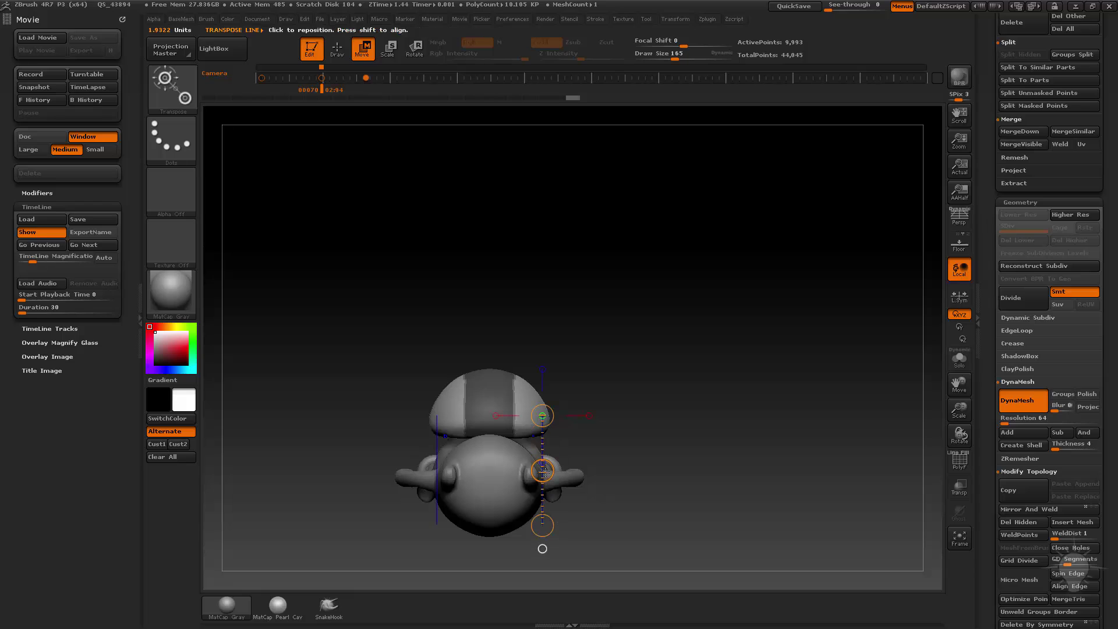
key(r)
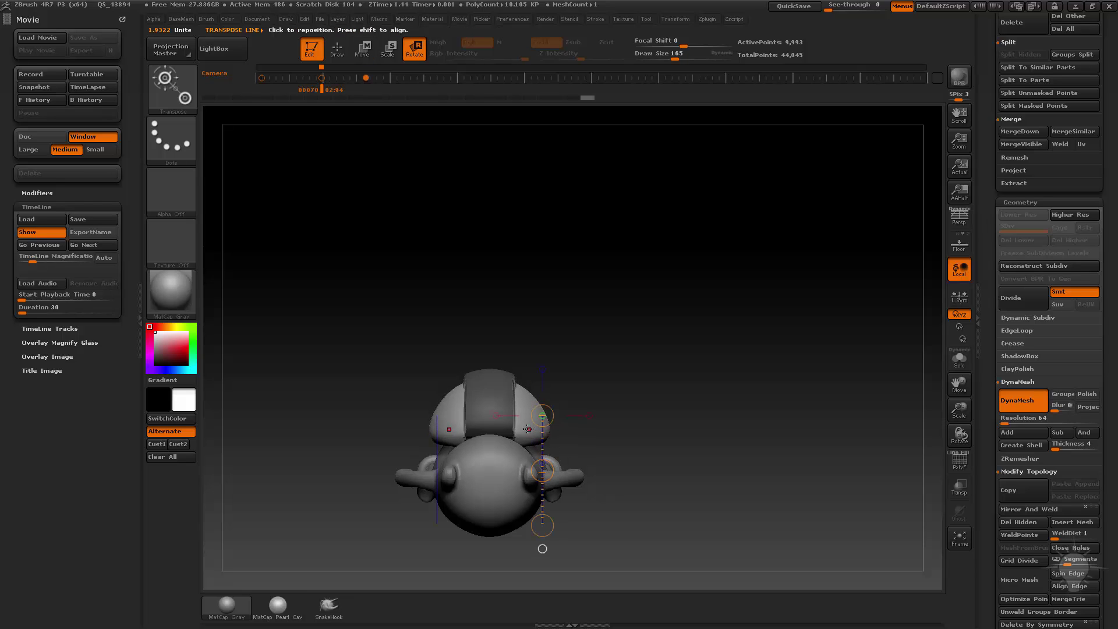
mouse_move(519, 436)
mouse_down()
mouse_move(616, 380)
mouse_move(617, 397)
mouse_move(541, 419)
mouse_move(614, 419)
mouse_move(564, 417)
mouse_up()
key(w)
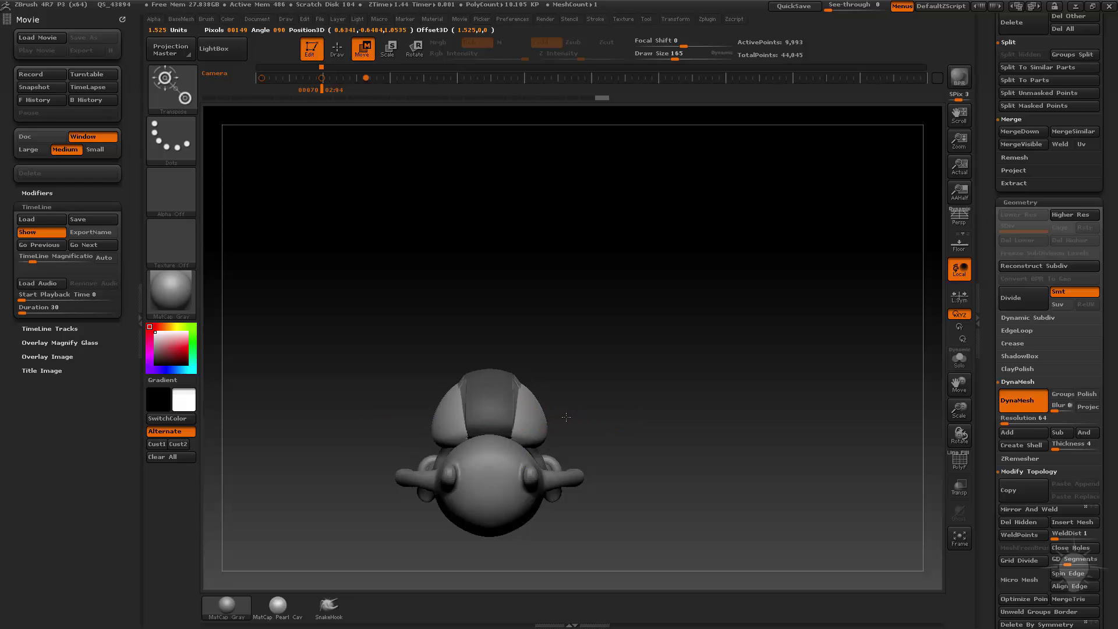
Reshape the backpack's side edges against the body with the Move brush, using a draw size of 62
key(q)
drag(650, 304, 541, 374)
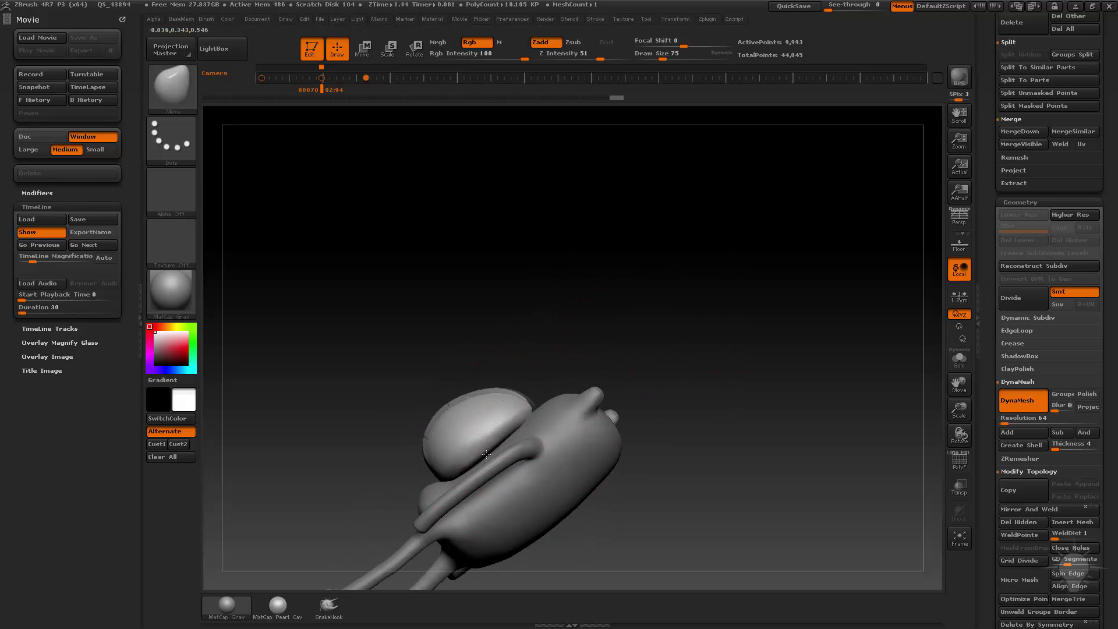
drag(487, 454, 526, 420)
key(s)
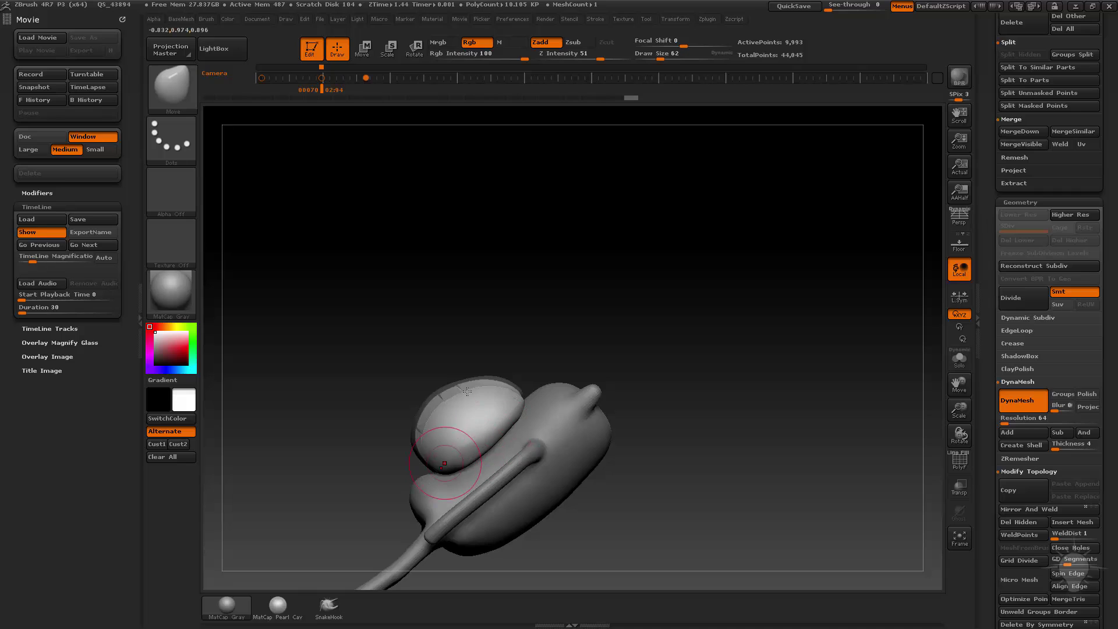
drag(467, 391, 594, 387)
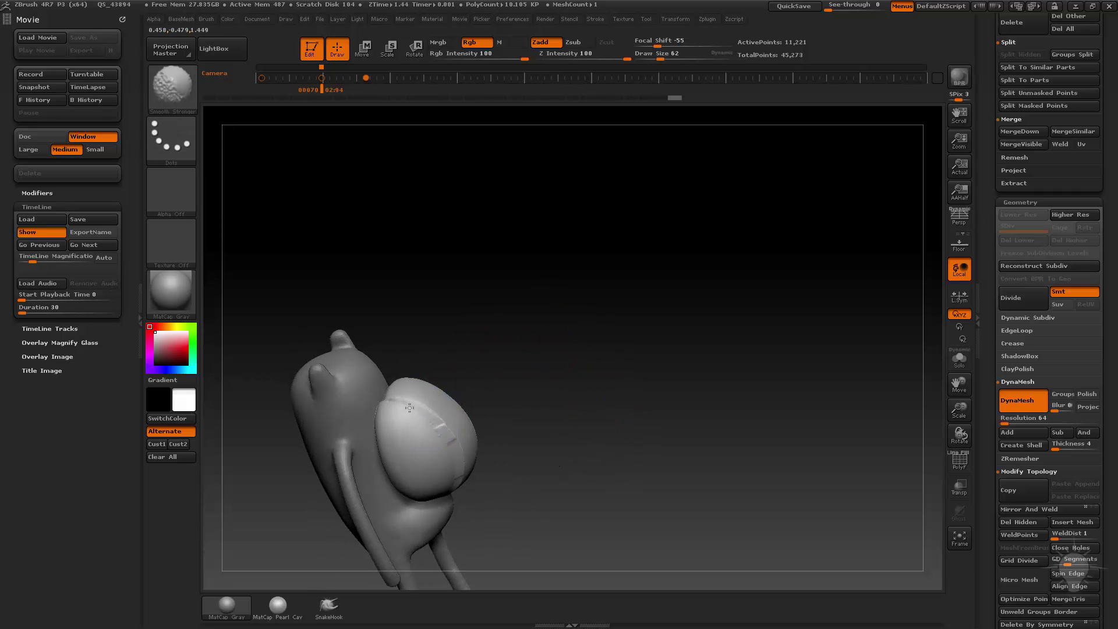
Smooth away the seams on the backpack's outer surface and lower edge
mouse_move(541, 438)
mouse_down()
mouse_move(494, 443)
mouse_move(459, 467)
mouse_up()
drag(558, 459, 538, 431)
shift+drag(453, 503, 469, 508)
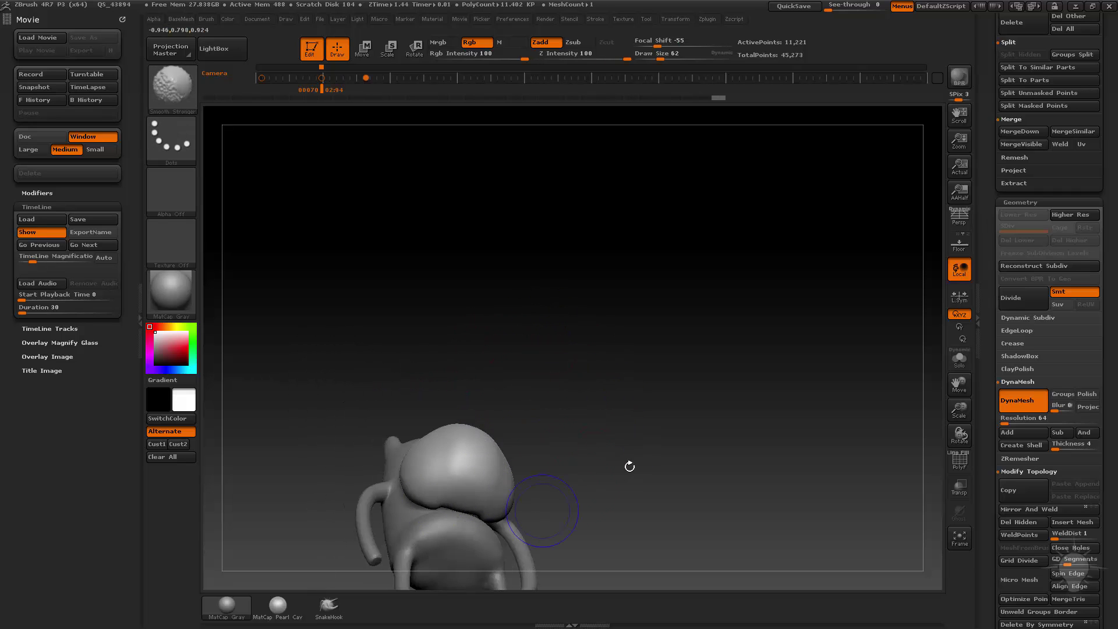
Isolate the backpack and fill the grooves across its body-facing side using the Clay brush with a draw size of 53
click(959, 359)
drag(731, 404, 565, 358)
alt+drag(565, 460, 524, 352)
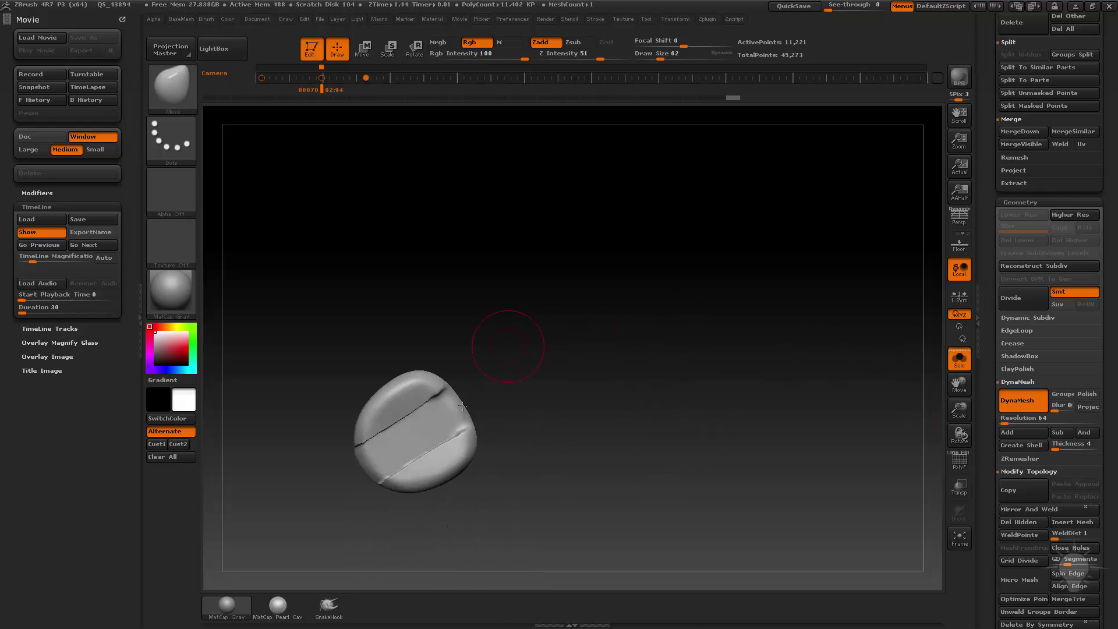
drag(536, 392, 522, 317)
key(b)
key(c)
key(l)
drag(497, 364, 486, 374)
mouse_move(379, 436)
mouse_down()
mouse_move(435, 418)
mouse_move(402, 431)
mouse_move(387, 402)
mouse_up()
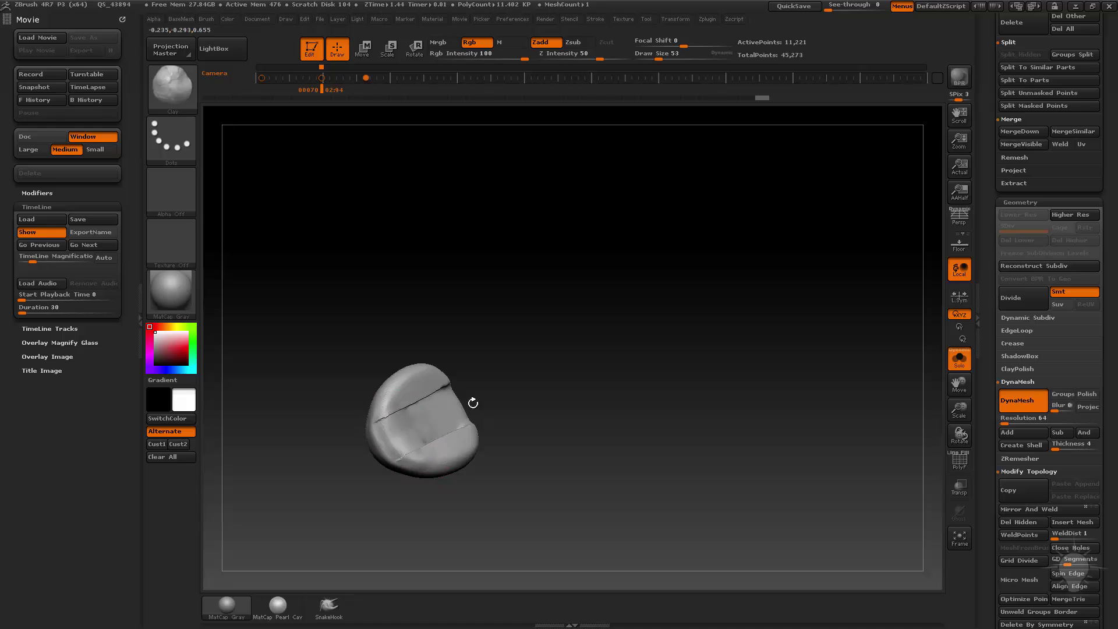
drag(472, 402, 445, 401)
mouse_move(402, 434)
mouse_down()
mouse_move(468, 401)
mouse_move(487, 376)
mouse_up()
Smooth the filled body-facing side of the backpack and show all subtools again
mouse_move(440, 407)
mouse_down()
mouse_move(468, 384)
mouse_move(441, 410)
mouse_move(503, 393)
mouse_move(626, 407)
mouse_up()
drag(623, 405, 527, 384)
mouse_move(457, 402)
shift+mouse_down()
mouse_move(429, 420)
mouse_move(397, 414)
mouse_move(413, 445)
shift+mouse_up()
shift+drag(639, 304, 776, 382)
click(959, 361)
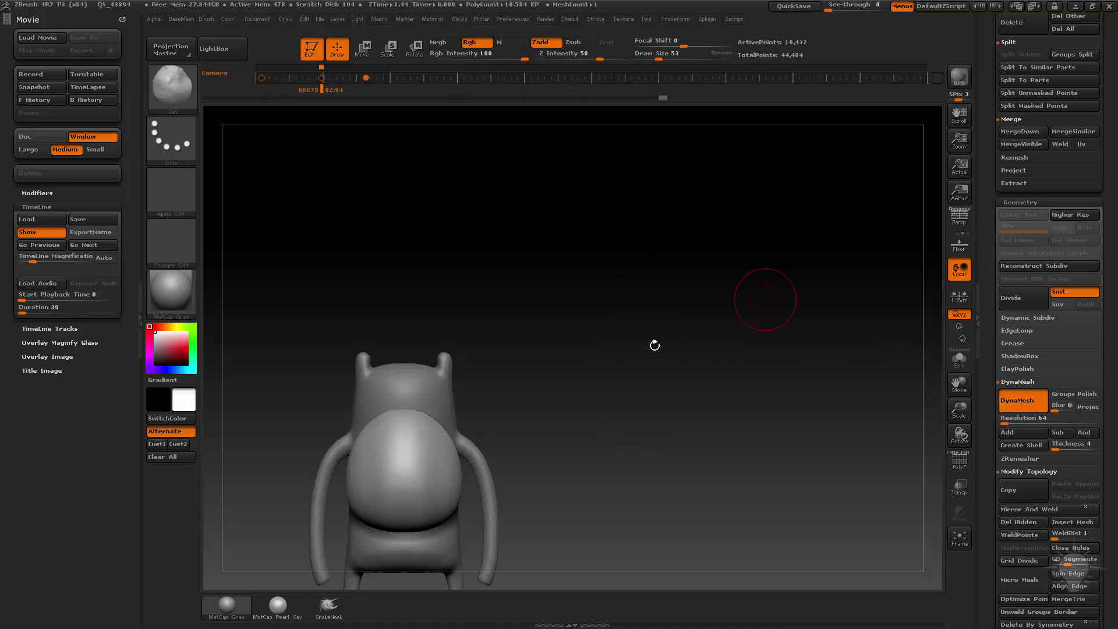
drag(692, 384, 635, 354)
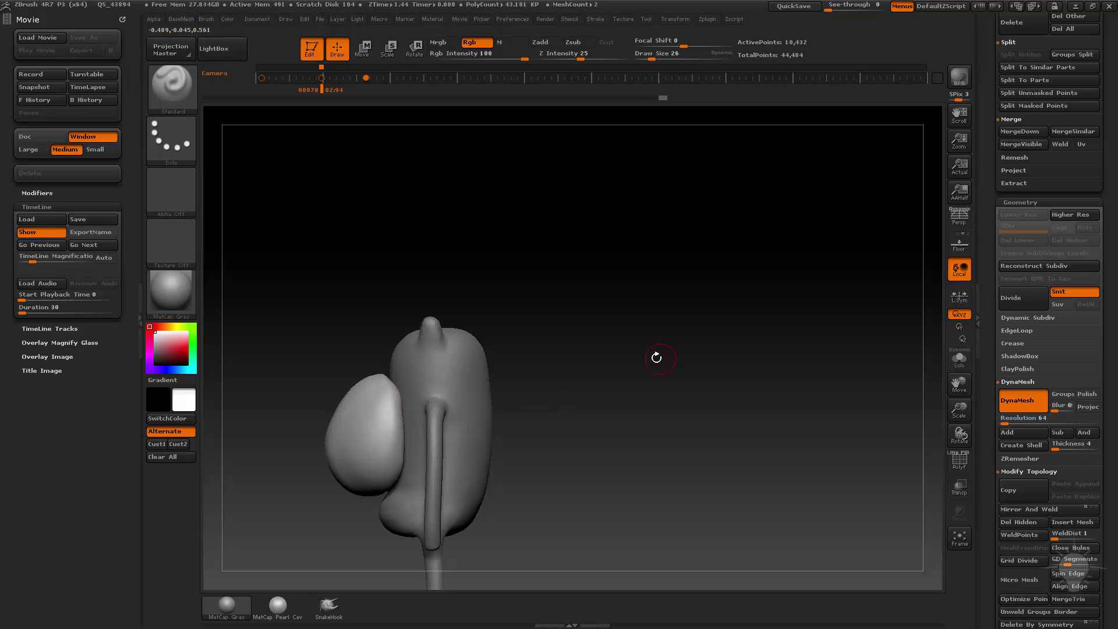
Insert a ring mesh near the shoulder from the backpack subtool using an insert-mesh brush
key(b)
click(394, 570)
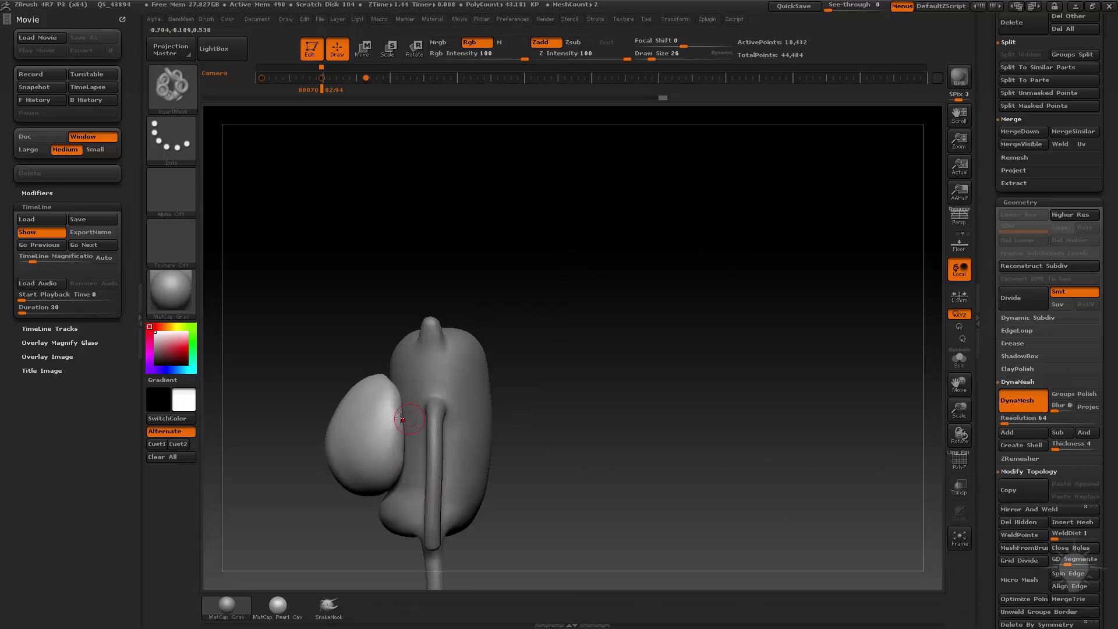
drag(393, 413, 398, 436)
mouse_move(587, 372)
shift+mouse_down()
mouse_move(558, 375)
mouse_move(614, 385)
mouse_move(606, 407)
mouse_move(628, 419)
mouse_move(588, 419)
mouse_move(676, 433)
shift+mouse_up()
Move and rotate the inserted ring so it encircles the top of the arm
key(w)
key(r)
drag(578, 422, 540, 425)
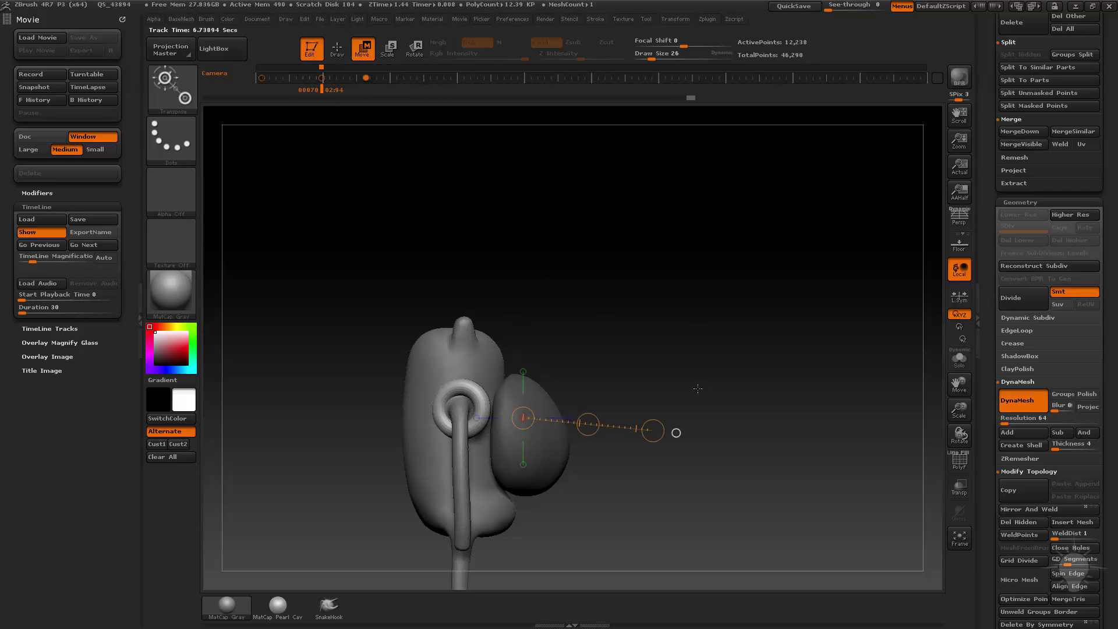
key(r)
drag(512, 399, 614, 349)
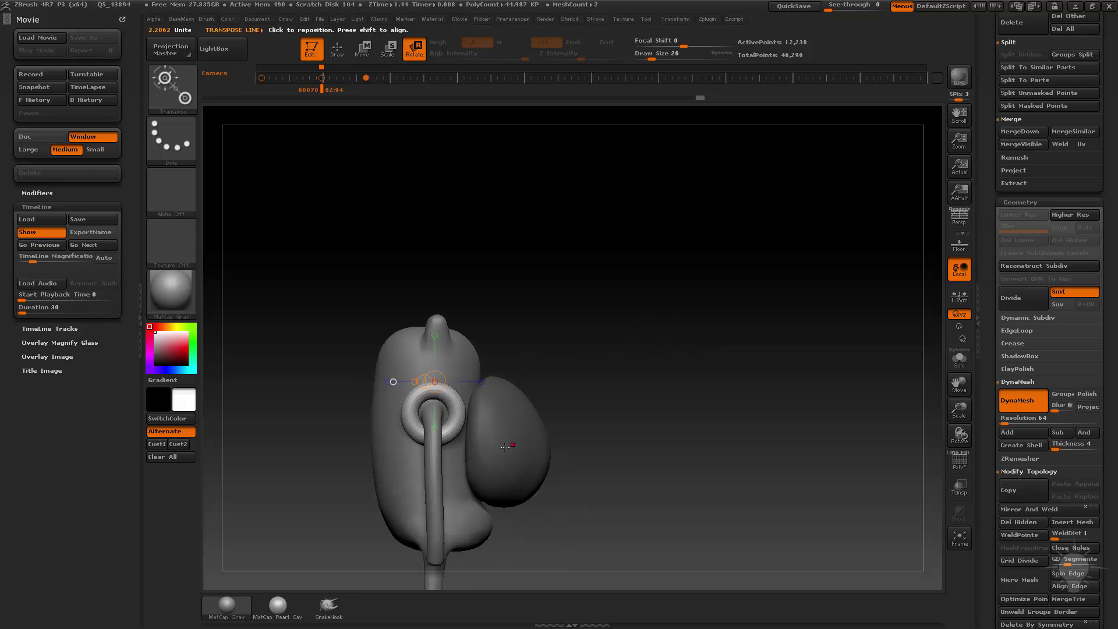
Mask the front half of the ring and transpose the unmasked half back to the backpack as a shoulder strap
ctrl+shift+drag(329, 313, 439, 515)
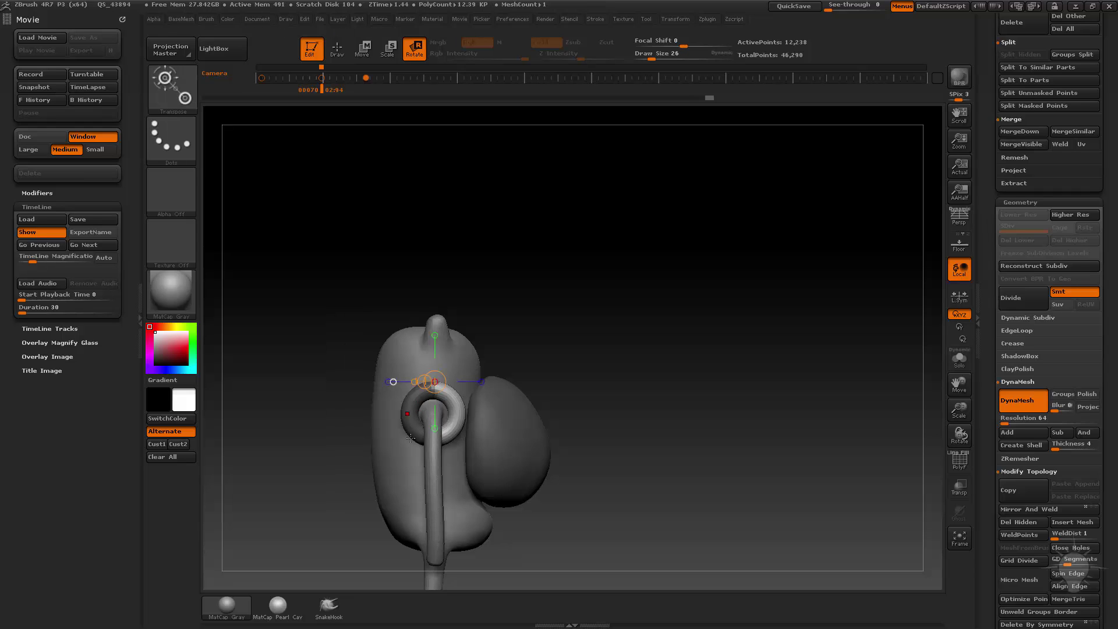
key(w)
mouse_move(456, 414)
mouse_down()
mouse_move(617, 414)
mouse_move(563, 414)
mouse_move(789, 320)
mouse_move(741, 322)
mouse_up()
drag(567, 325, 684, 334)
key(e)
click(682, 344)
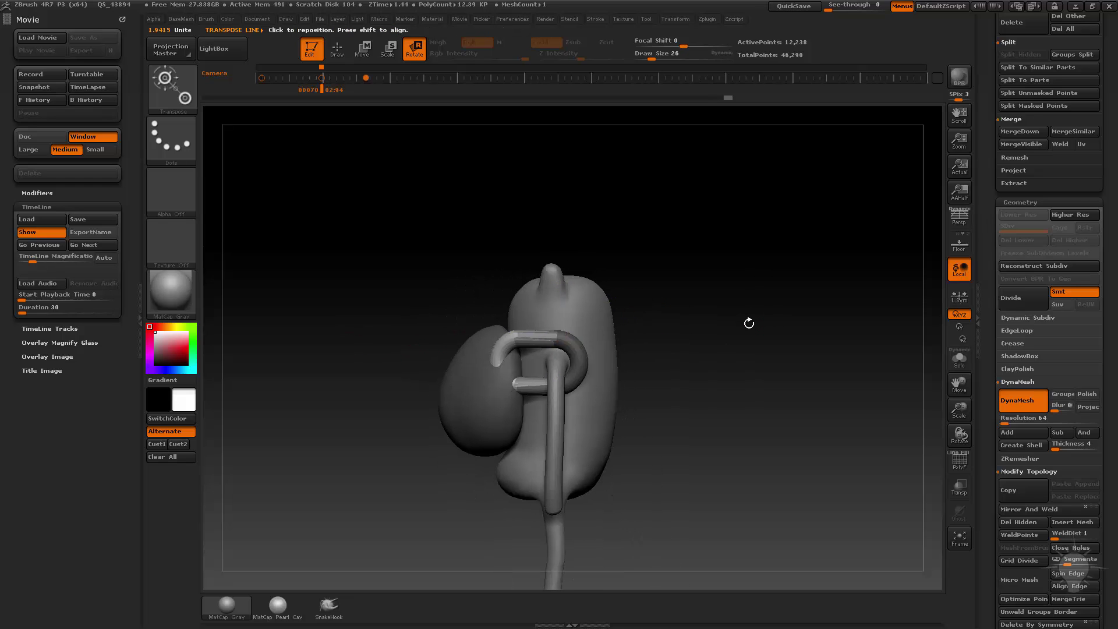
Pull the strap's lower end down along the backpack using the Move brush with a draw size of 109, and clear the mask
key(s)
mouse_move(697, 332)
mouse_down()
mouse_move(716, 337)
mouse_move(714, 356)
mouse_up()
key(b)
key(m)
key(v)
key(s)
click(534, 428)
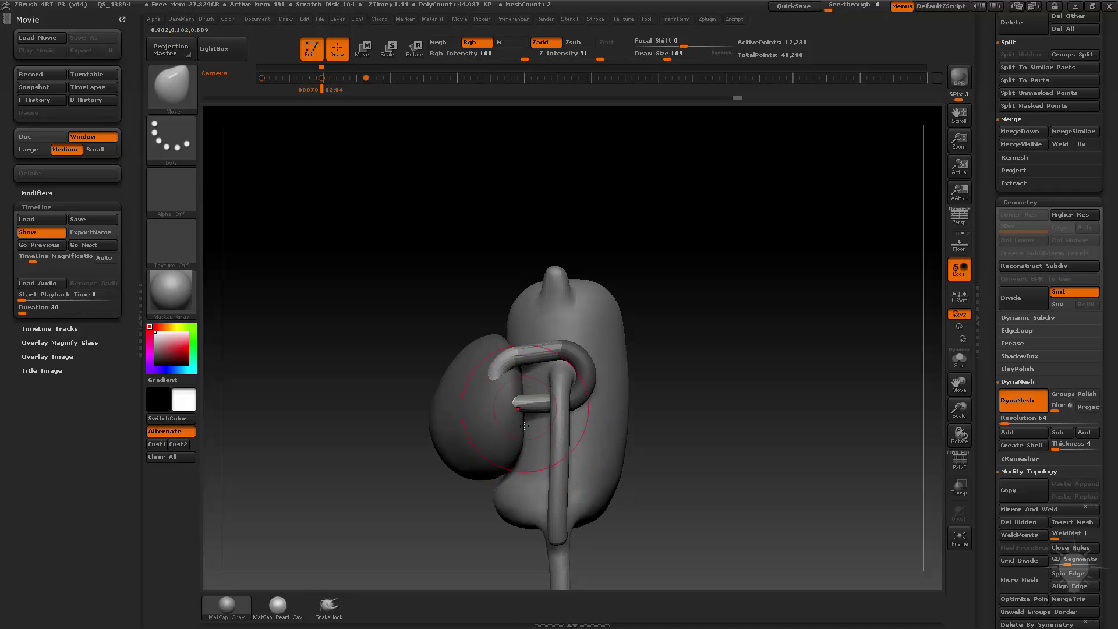
drag(529, 411, 528, 425)
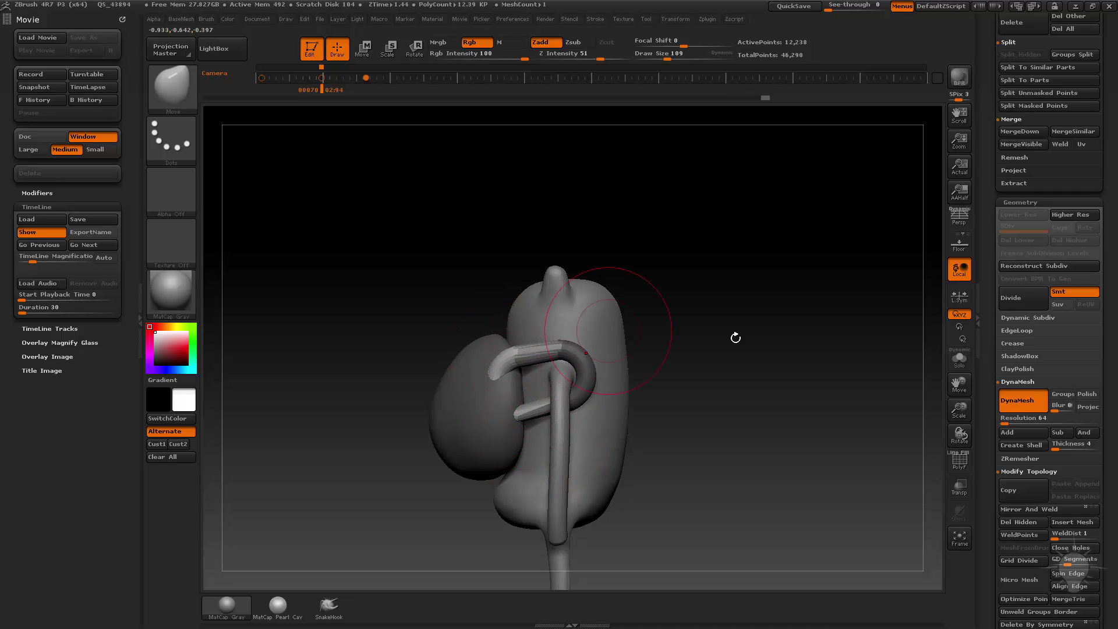
ctrl+drag(744, 280, 815, 442)
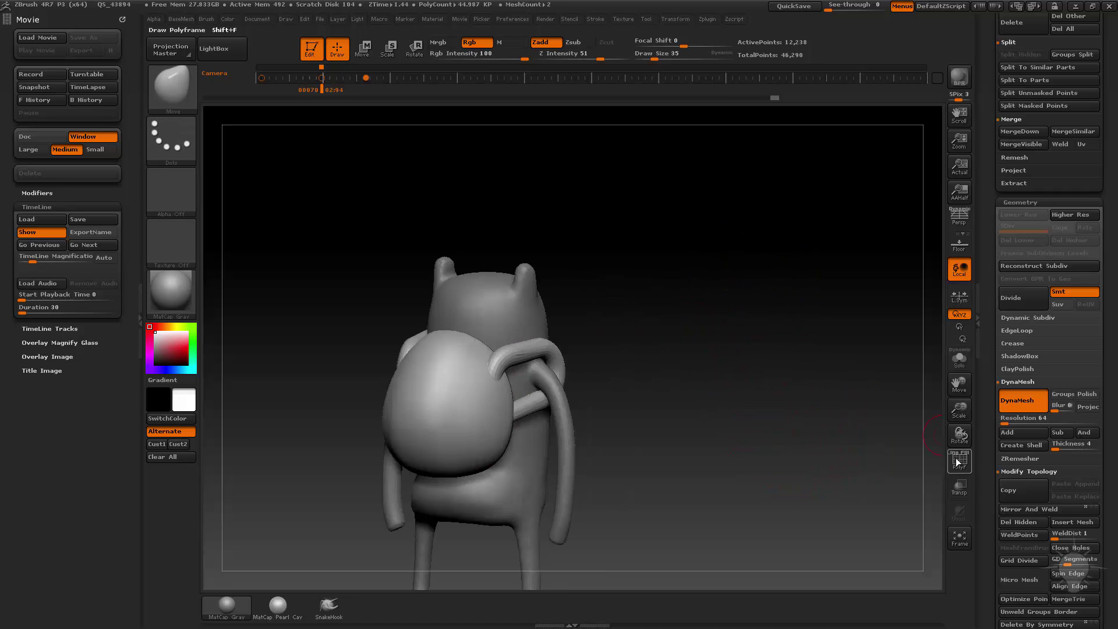
Turn on the polyframe display, isolate the strap's polygroup and split the hidden backpack into a separate subtool
key(shift+f)
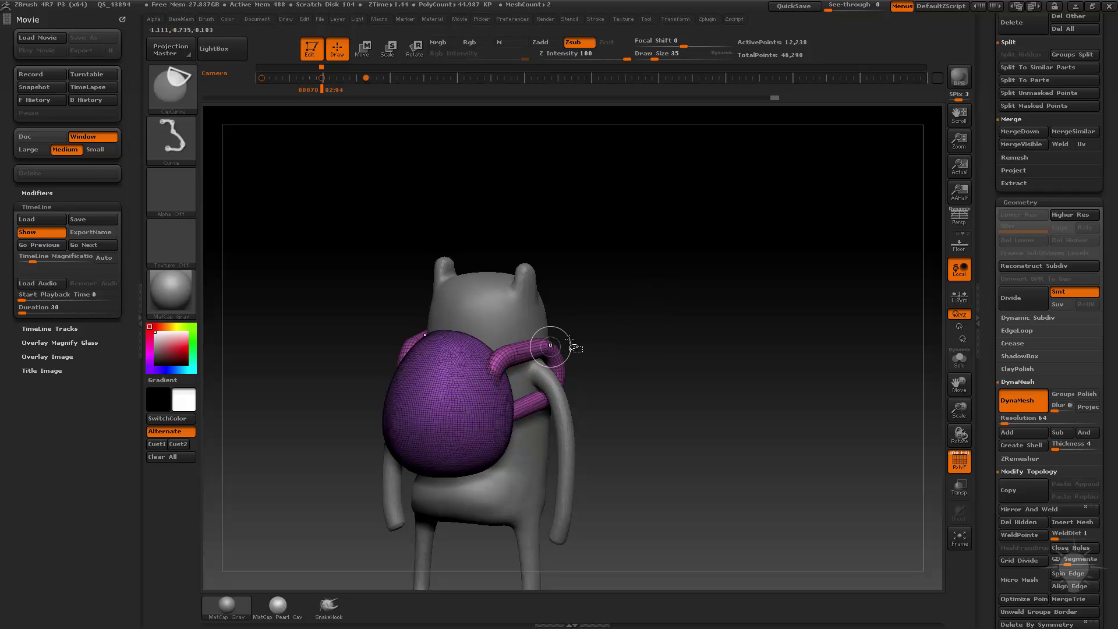
ctrl+shift+click(550, 345)
key(1)
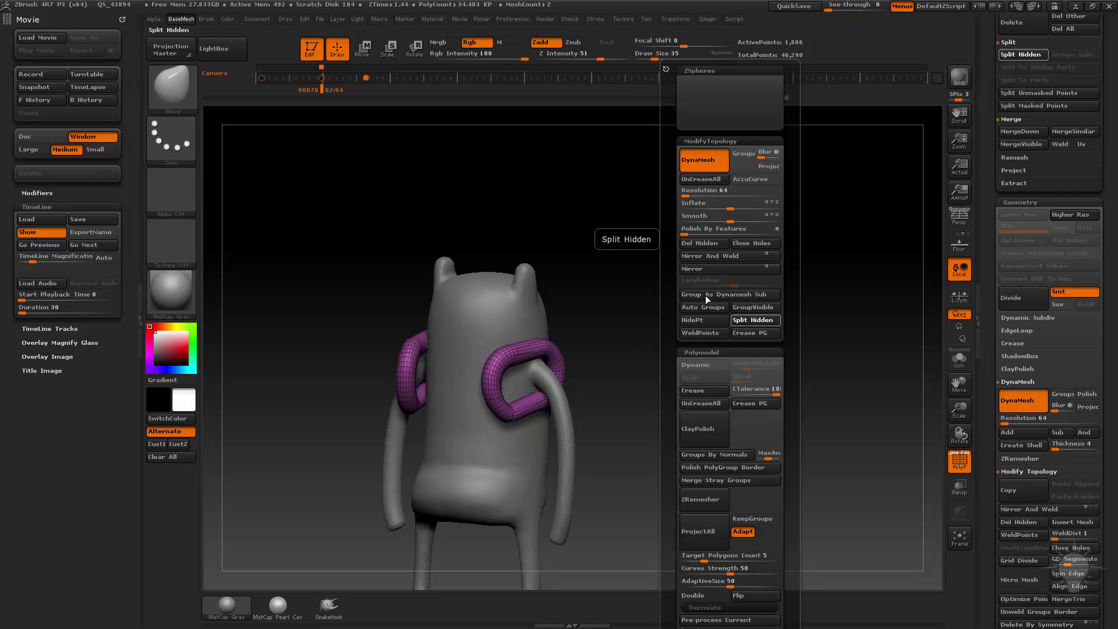
click(741, 323)
drag(640, 378, 885, 492)
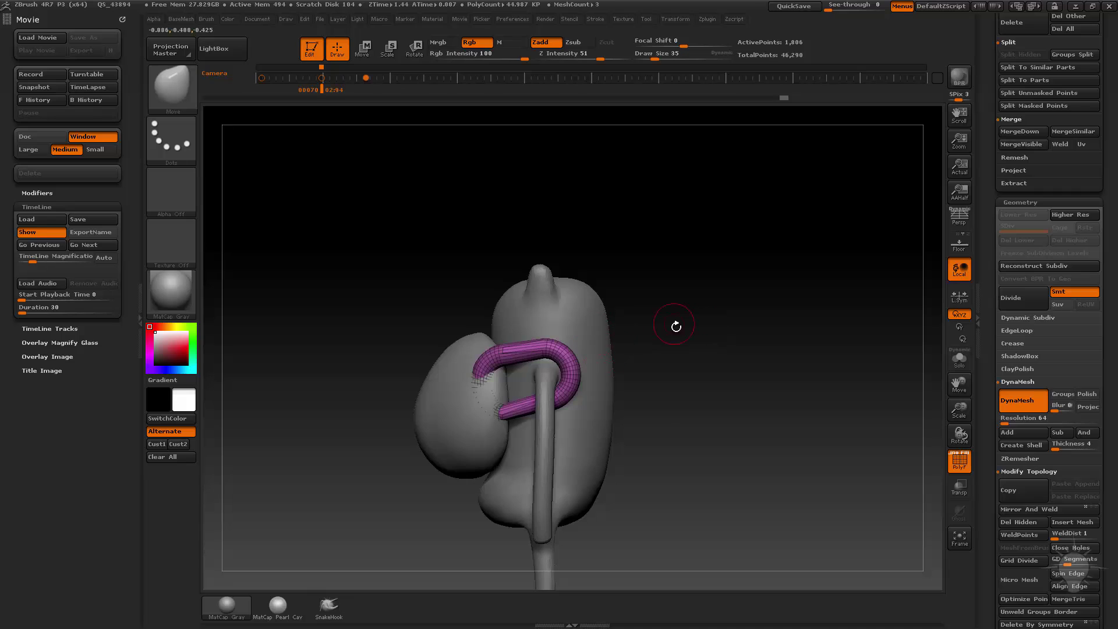
Select the backpack subtool and adjust its upper edge between the straps using the Move brush with a draw size of 89
mouse_move(676, 326)
mouse_down()
mouse_move(626, 326)
mouse_move(691, 317)
mouse_move(657, 290)
mouse_move(645, 317)
mouse_move(611, 312)
mouse_move(664, 322)
mouse_move(636, 350)
mouse_up()
alt+click(492, 448)
key(s)
mouse_move(536, 394)
mouse_down()
mouse_move(553, 394)
mouse_move(483, 391)
mouse_move(506, 402)
mouse_up()
key(s)
drag(488, 397, 490, 391)
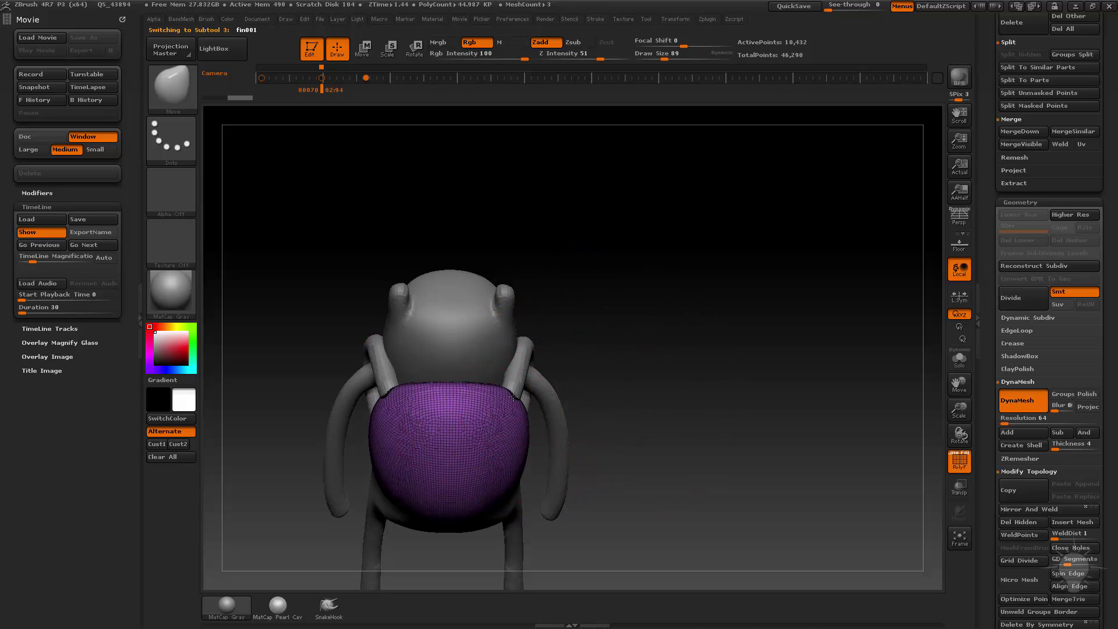
Make the shoulder straps the active subtool in a side view of the character
mouse_move(597, 380)
mouse_down()
mouse_move(628, 285)
mouse_move(569, 354)
mouse_up()
alt+drag(684, 375, 659, 350)
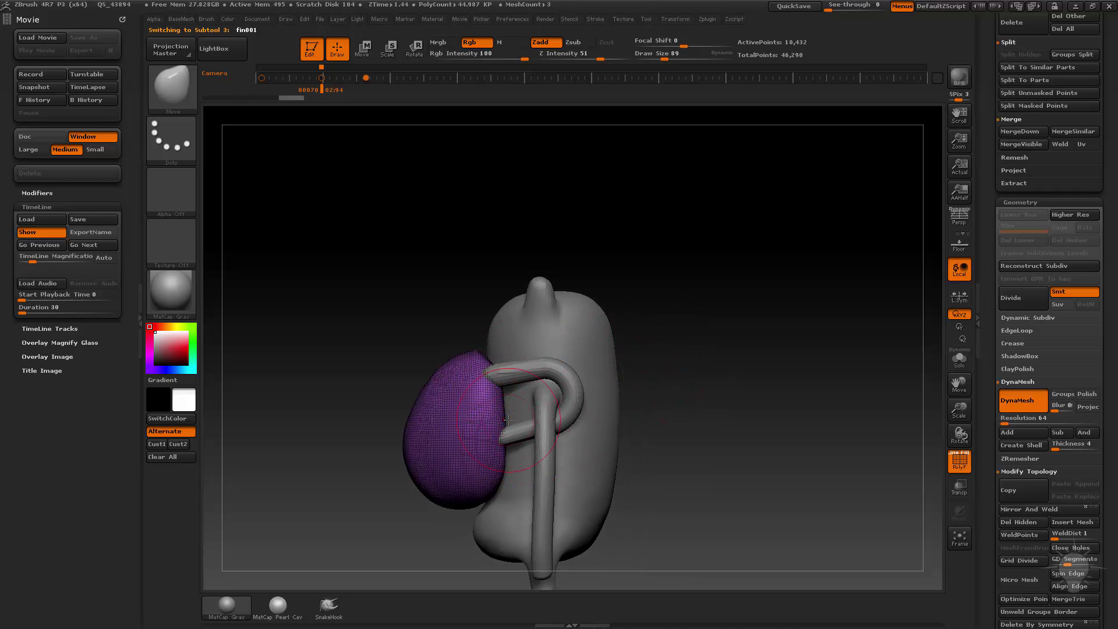
mouse_move(171, 294)
drag(0, 26, 0, 75)
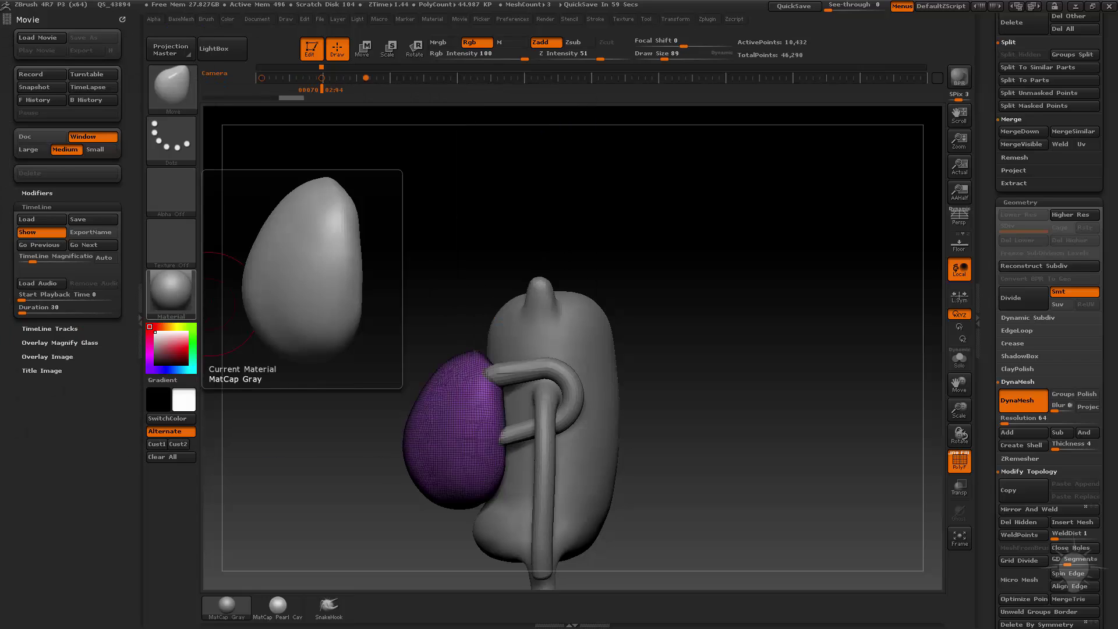
alt+click(561, 372)
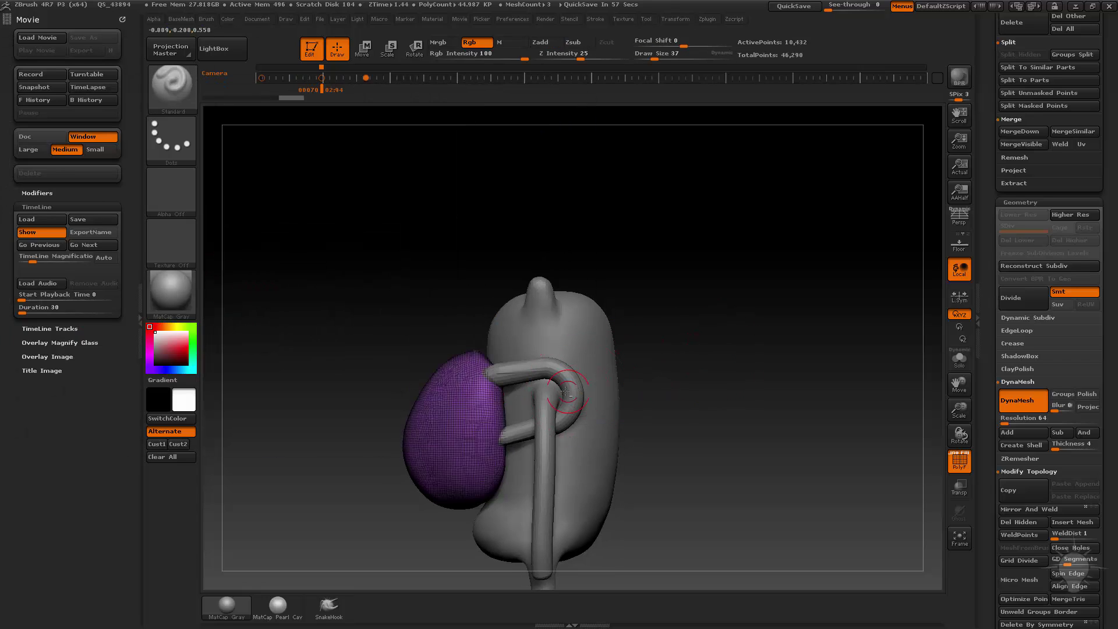
Adjust the straps' curve around the arm using the Move brush with a draw size of 109
drag(716, 381, 701, 380)
key(bracketright)
key(bracketright)
key(bracketright)
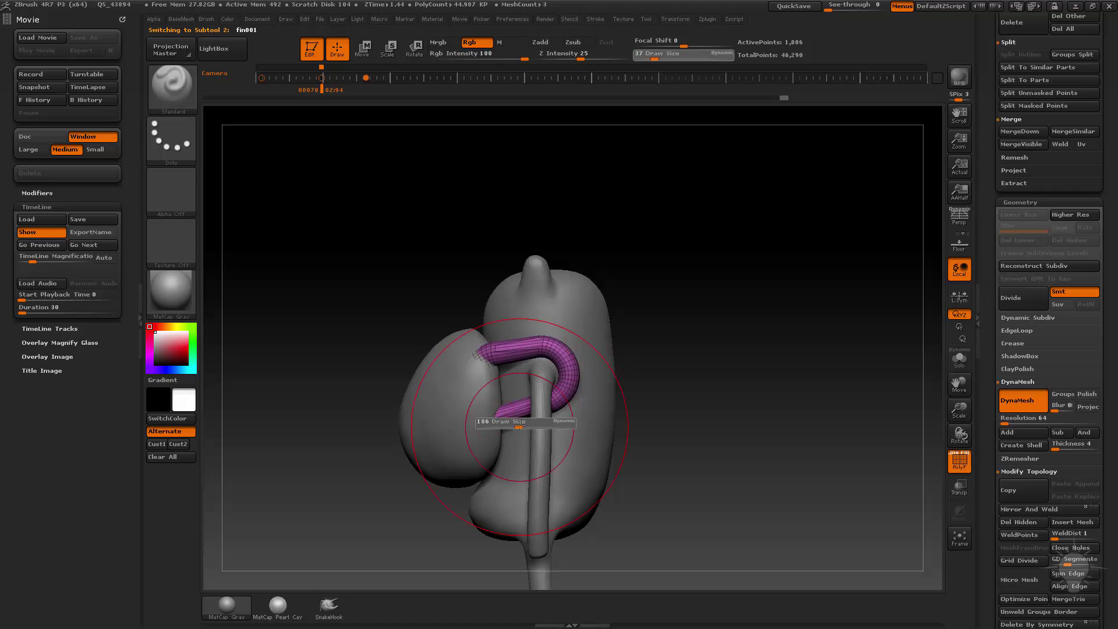
key(b)
key(m)
key(v)
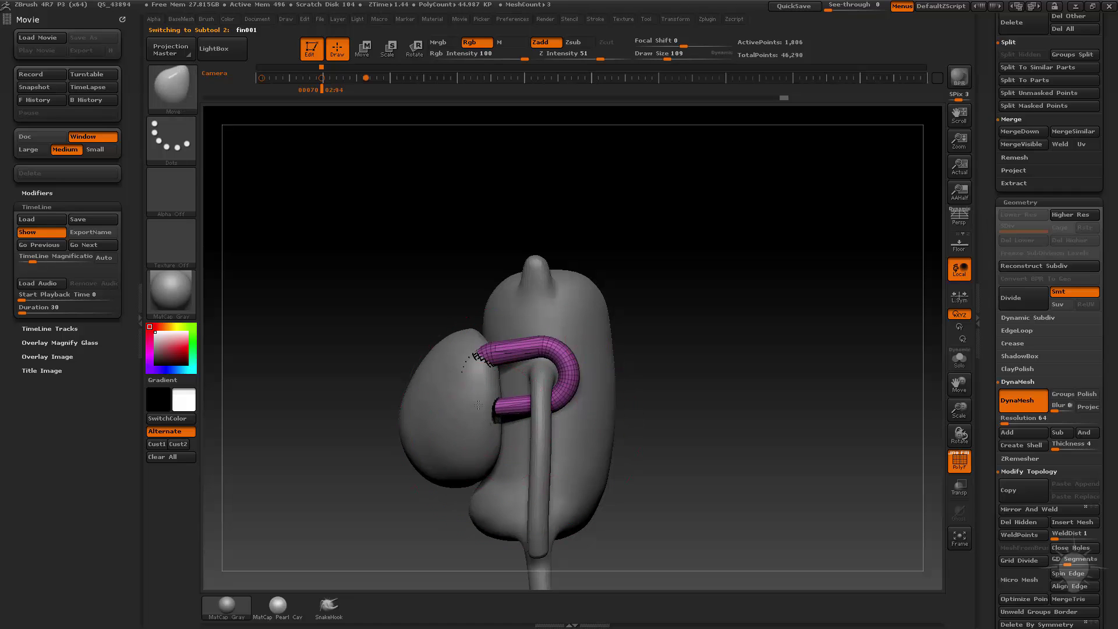
drag(550, 401, 551, 403)
drag(551, 347, 552, 349)
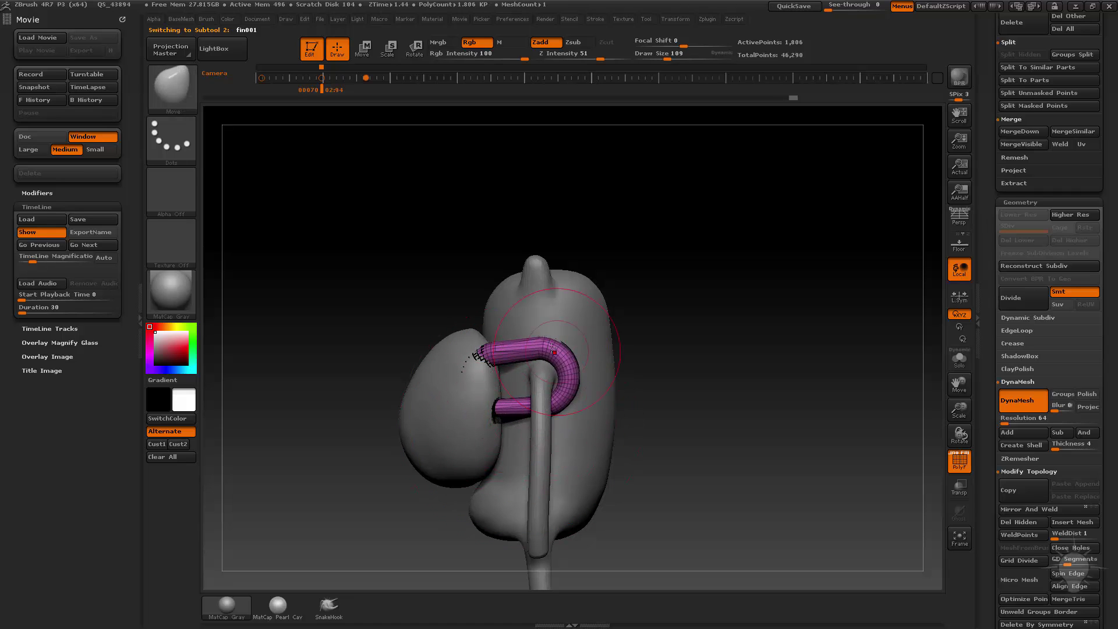
Set the draw size to 45 and thin the shoulder straps with a negative Inflate deformation
key(s)
click(714, 344)
drag(723, 326, 733, 333)
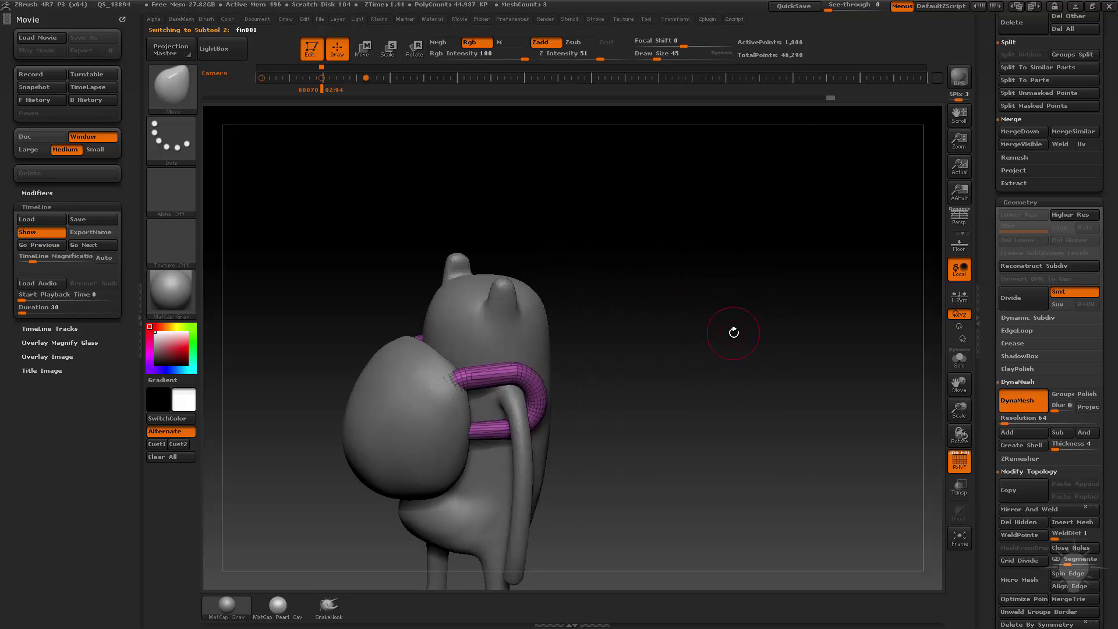
key(1)
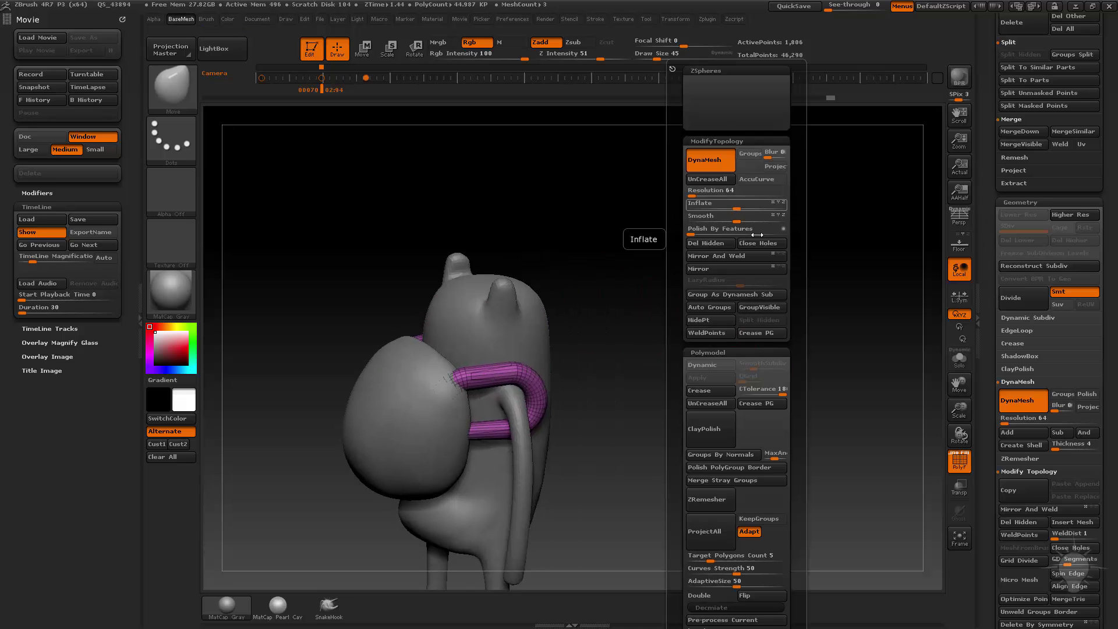
drag(988, 258, 991, 138)
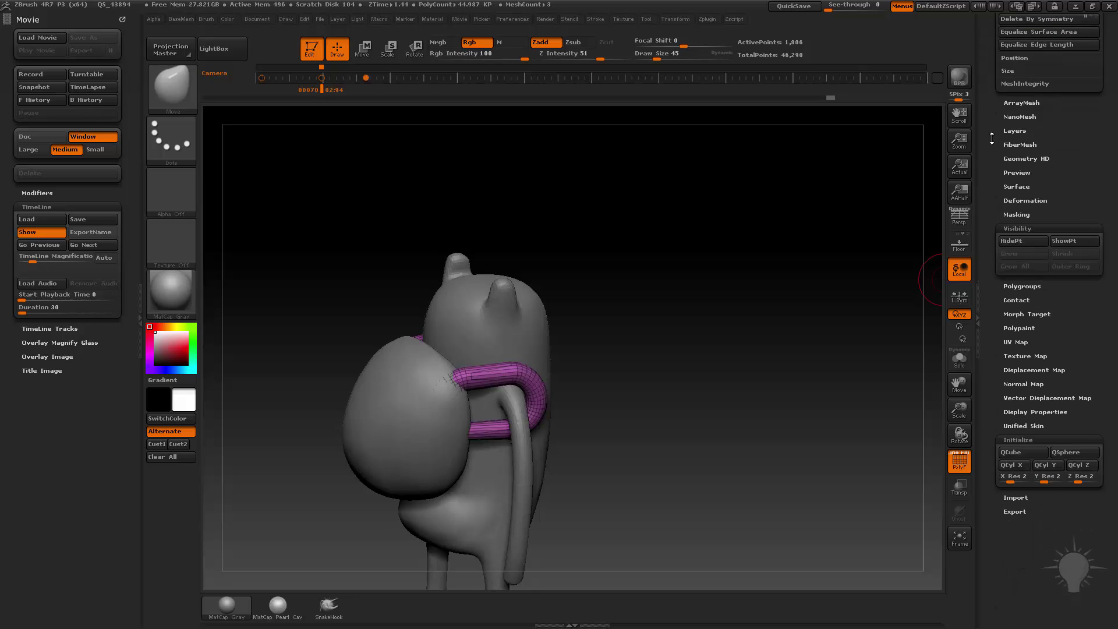
click(1025, 201)
key(1)
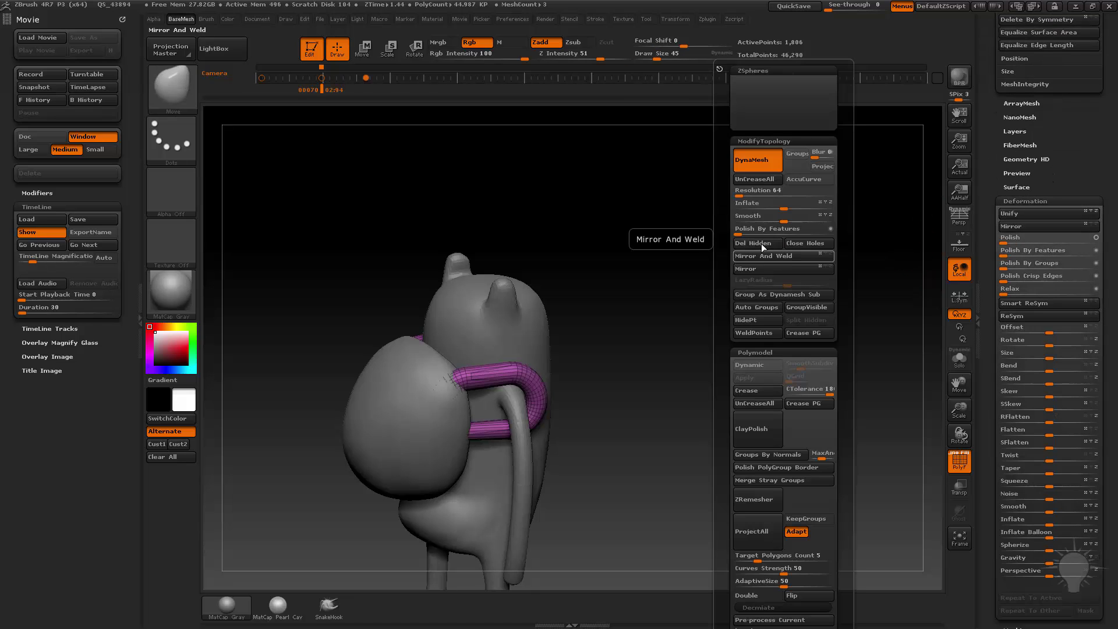
drag(781, 207, 770, 209)
mouse_move(604, 267)
mouse_down()
mouse_move(672, 259)
mouse_move(608, 421)
mouse_up()
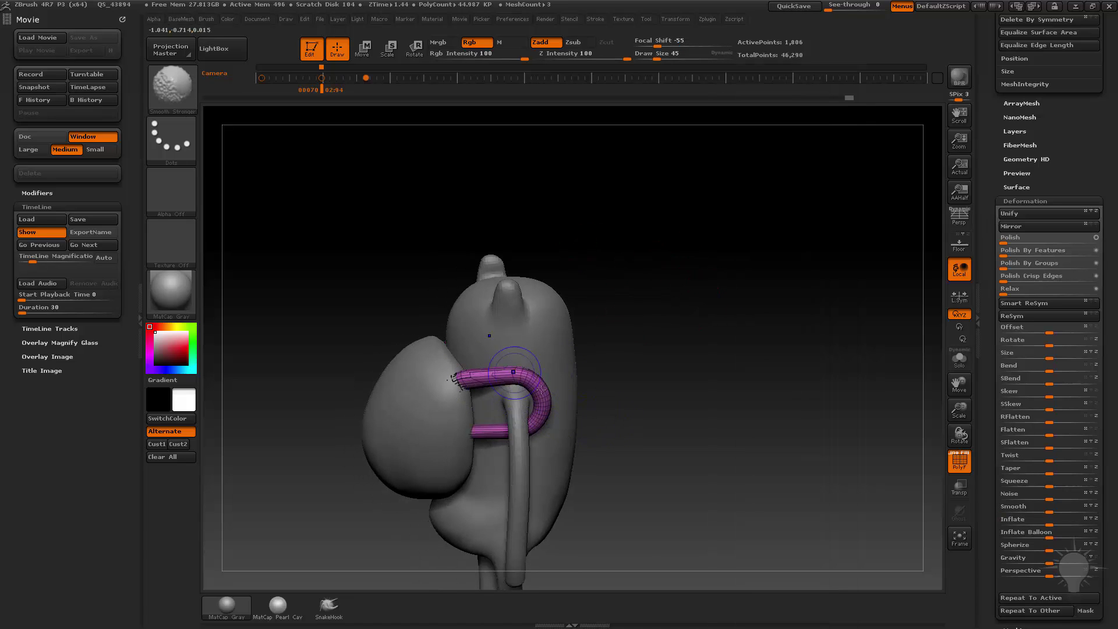
Smooth the straps along their upper section and front bend using the Smooth brush
shift+drag(514, 373, 541, 390)
mouse_move(646, 373)
mouse_down()
mouse_move(729, 361)
mouse_move(640, 376)
mouse_up()
shift+drag(475, 391, 532, 381)
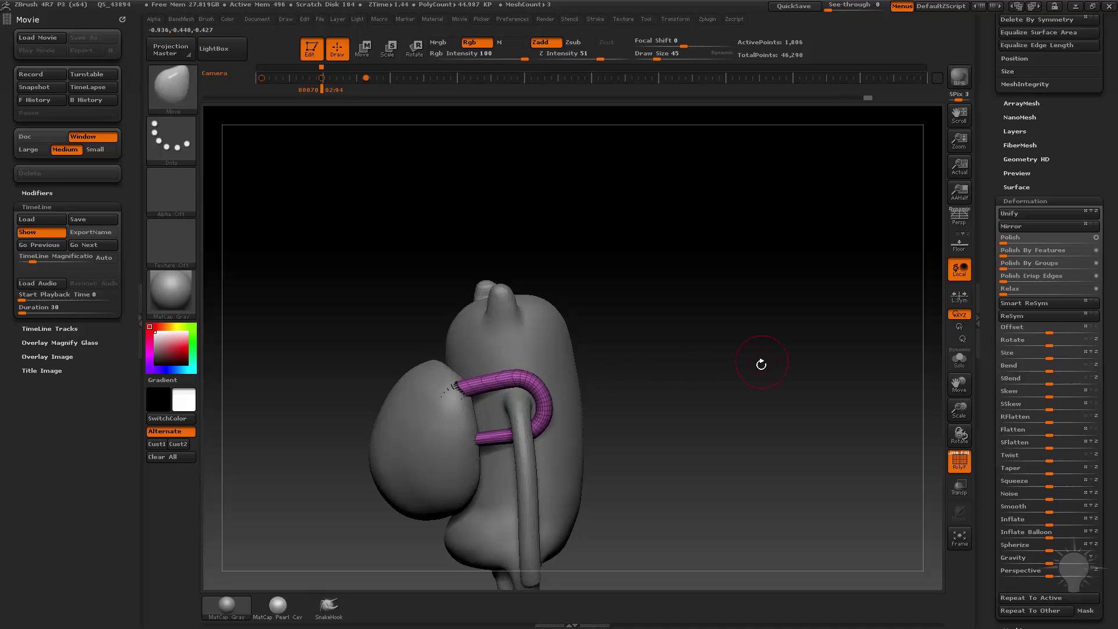
drag(761, 364, 755, 317)
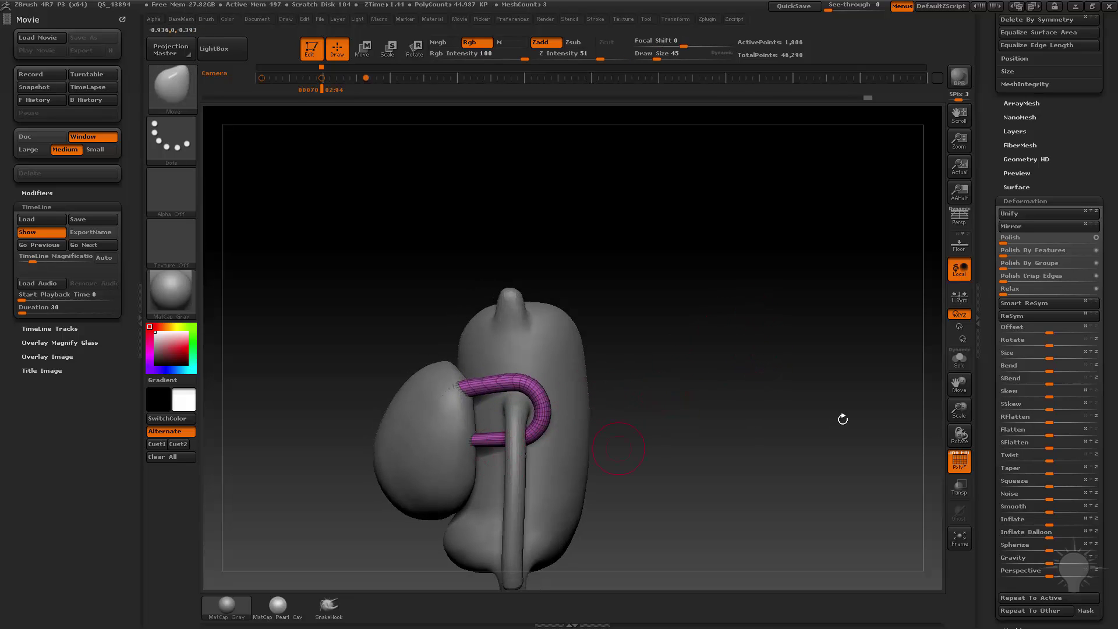
Isolate the straps and thicken their lower section using the Inflate brush with a draw size of 113
click(955, 365)
key(b)
key(i)
key(n)
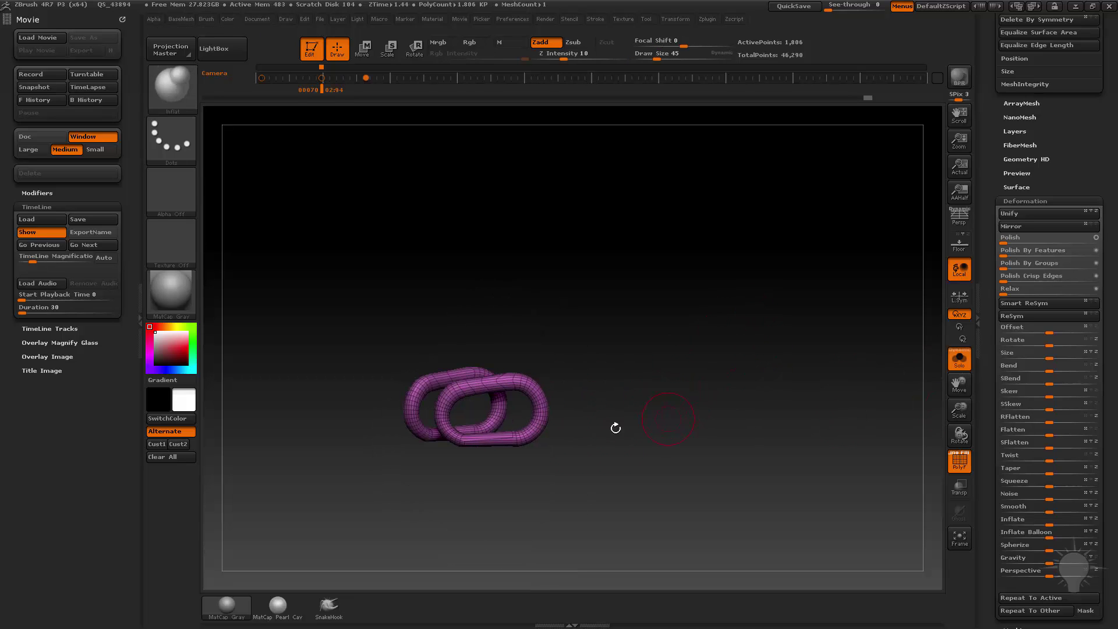
drag(616, 424, 458, 464)
key(s)
drag(458, 465, 469, 466)
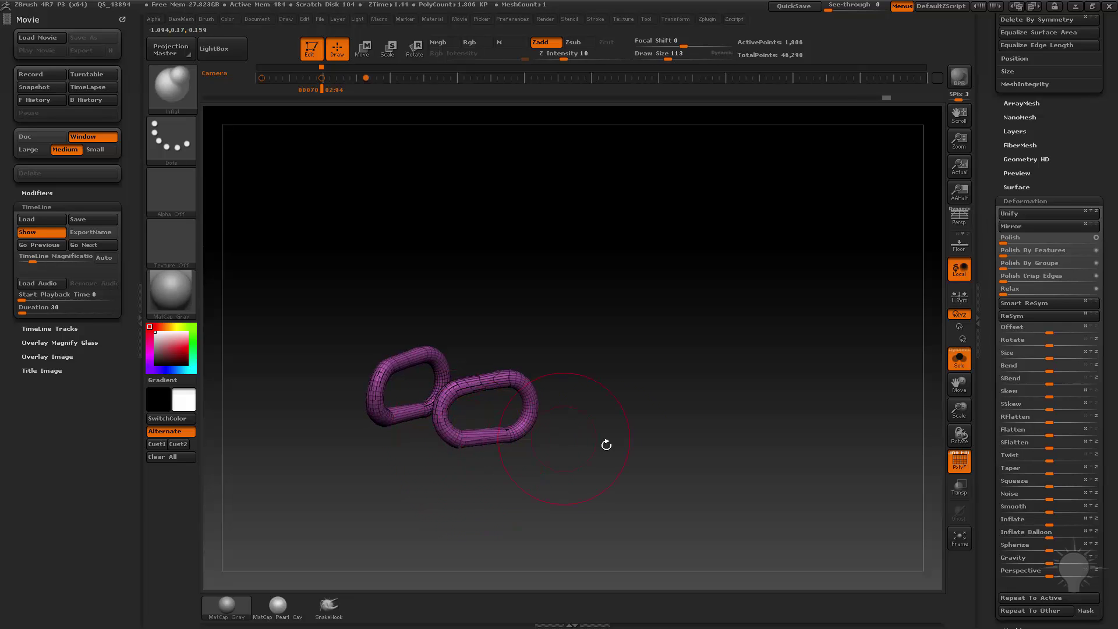
key(s)
mouse_move(606, 445)
mouse_down()
mouse_move(768, 431)
mouse_move(730, 404)
mouse_up()
Show the whole model again with the polyframe display on and set the draw size to 30
click(959, 362)
click(962, 464)
key(s)
alt+drag(735, 405, 816, 425)
click(959, 462)
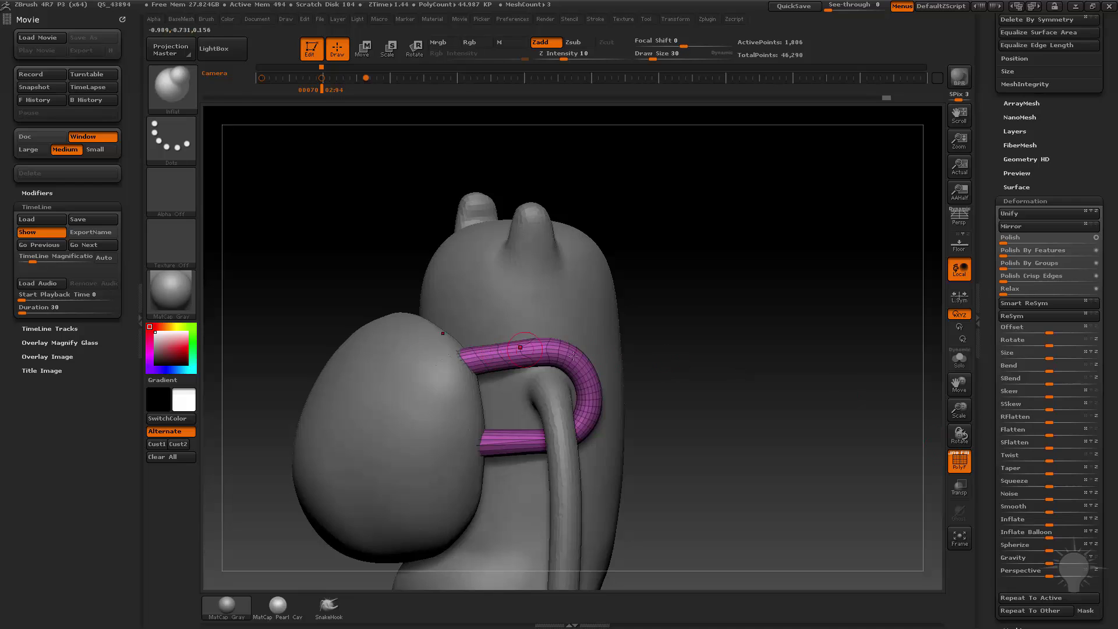
alt+drag(739, 358, 795, 408)
Remesh the straps with ZRemesher, using the Same polygon count option and an AdaptiveSize of 0
drag(995, 151, 999, 303)
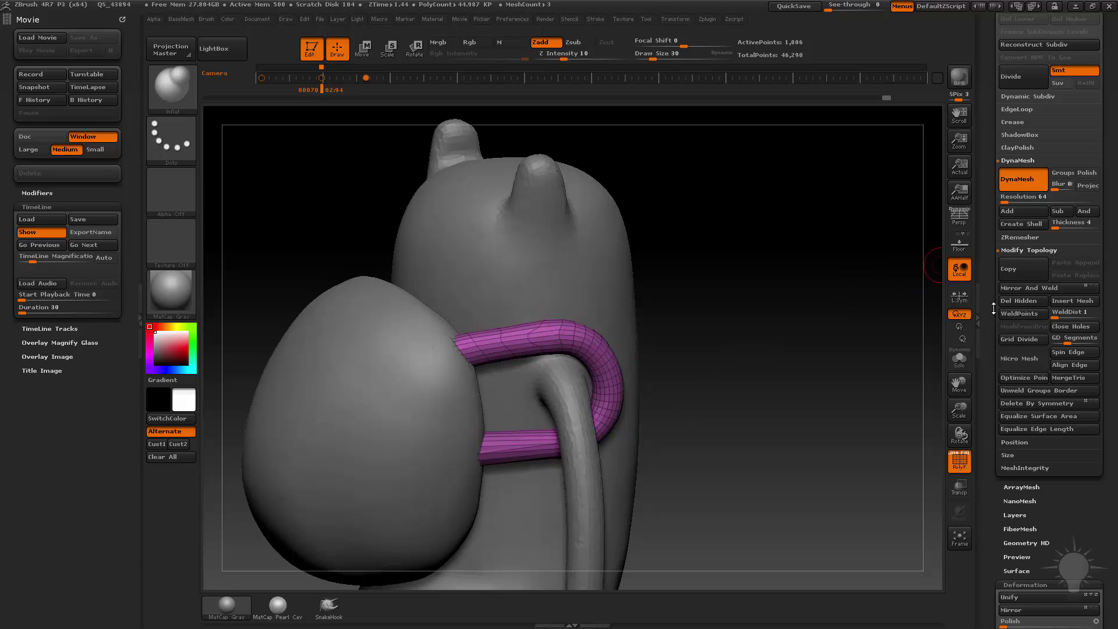
click(1018, 160)
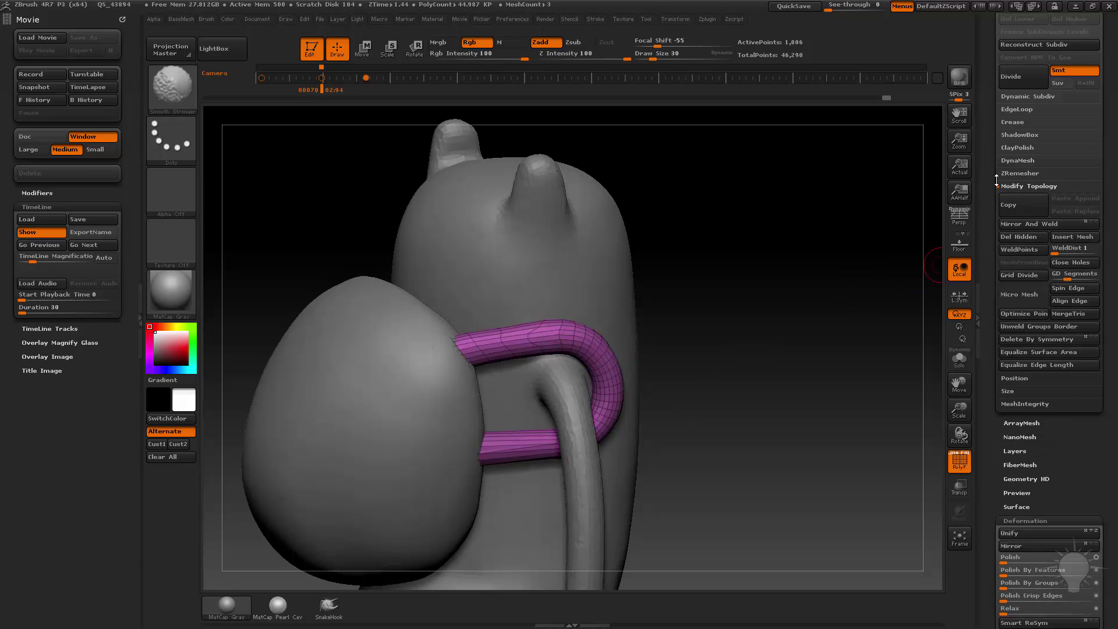
click(1024, 185)
click(1022, 174)
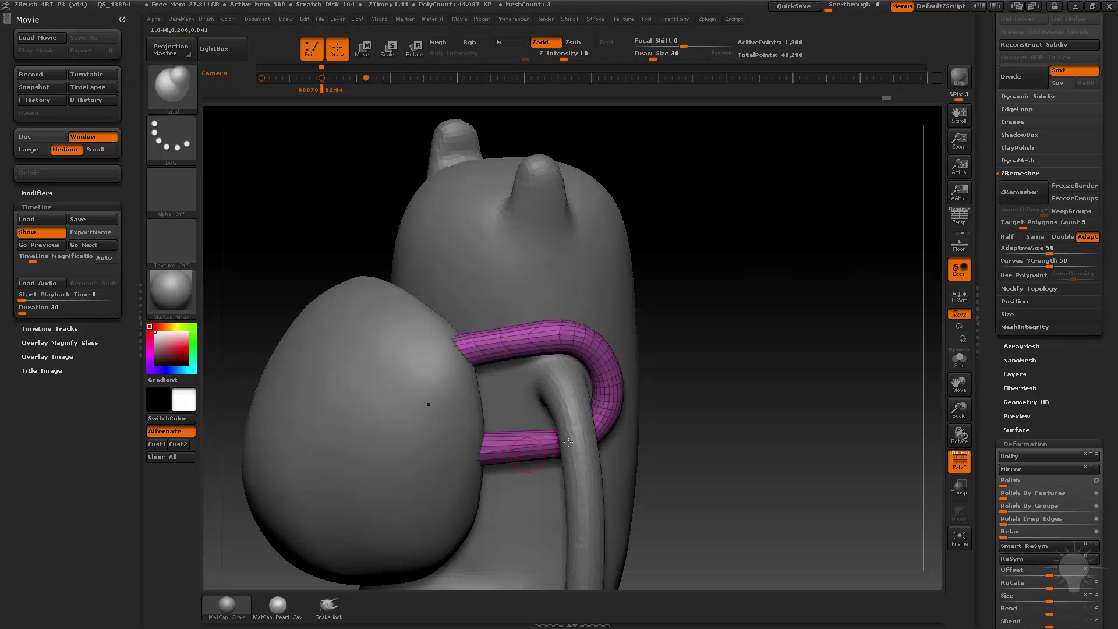
click(1035, 237)
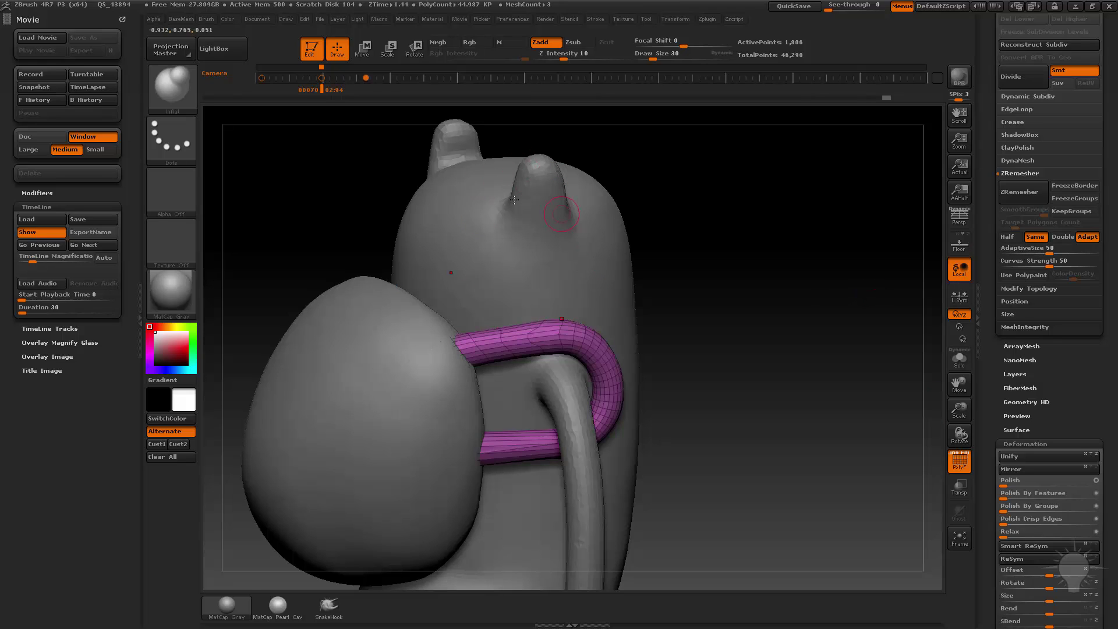
drag(1026, 253, 989, 251)
click(1020, 195)
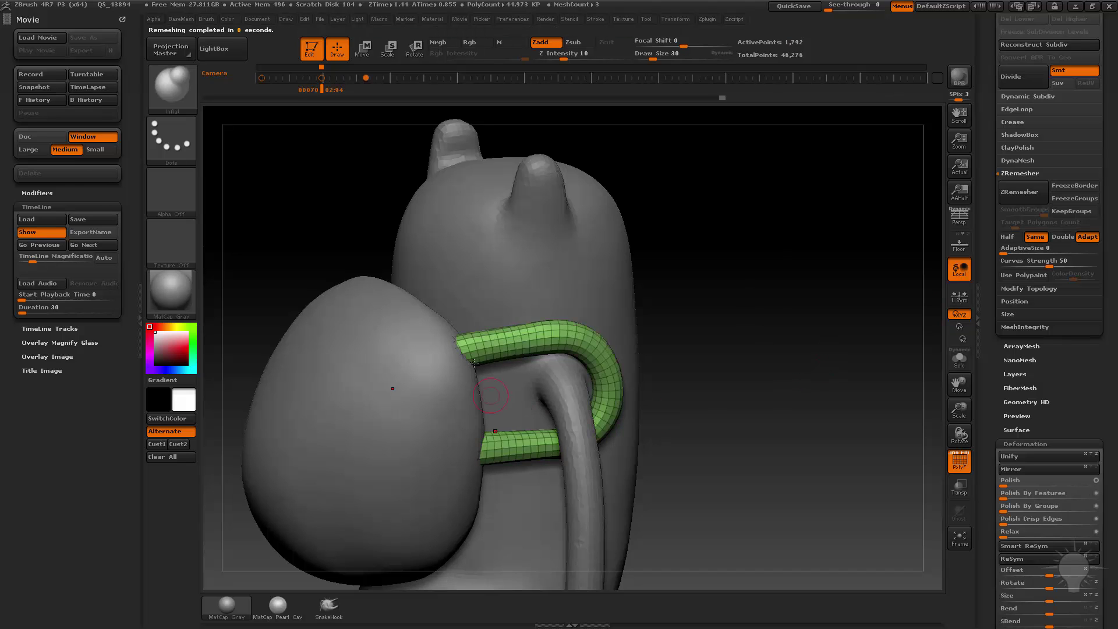
Isolate the remeshed straps to examine their topology and turn off the polyframe display
click(959, 359)
drag(908, 411, 805, 374)
click(959, 361)
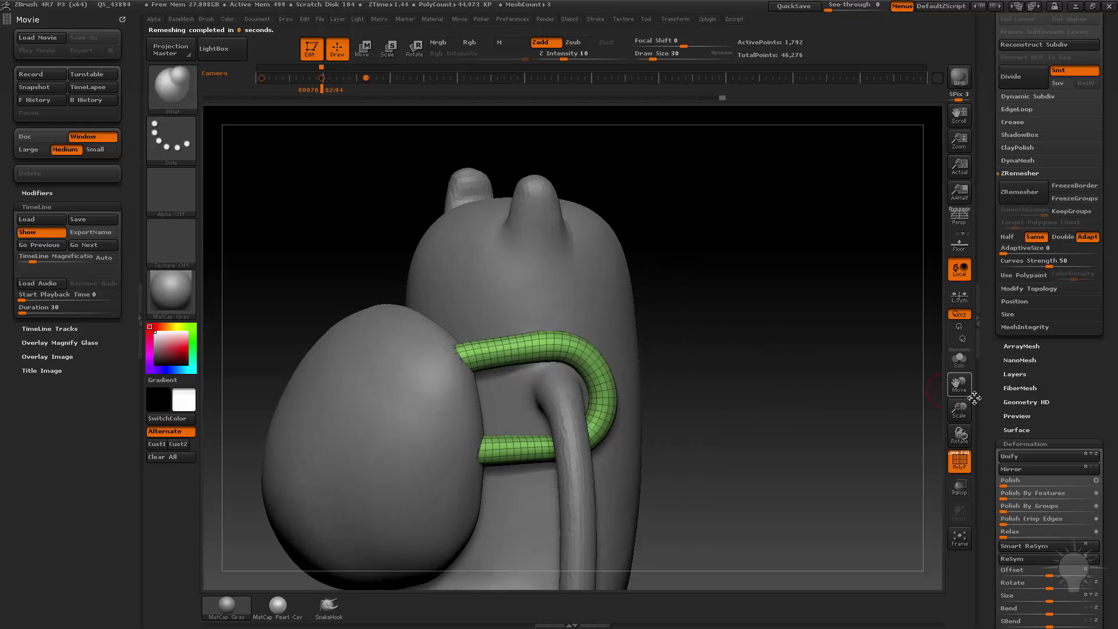
click(958, 367)
drag(825, 410, 879, 428)
click(958, 461)
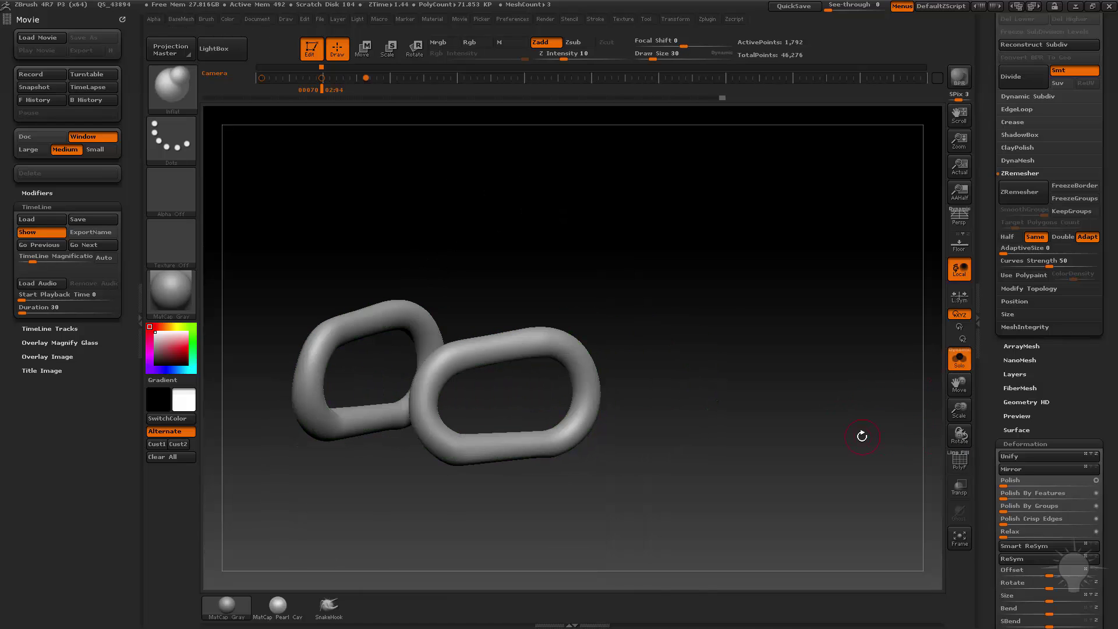
Toggle Dynamic Subdiv on and off to compare the smoothed and unsmoothed straps, leaving it off
key(shift+d)
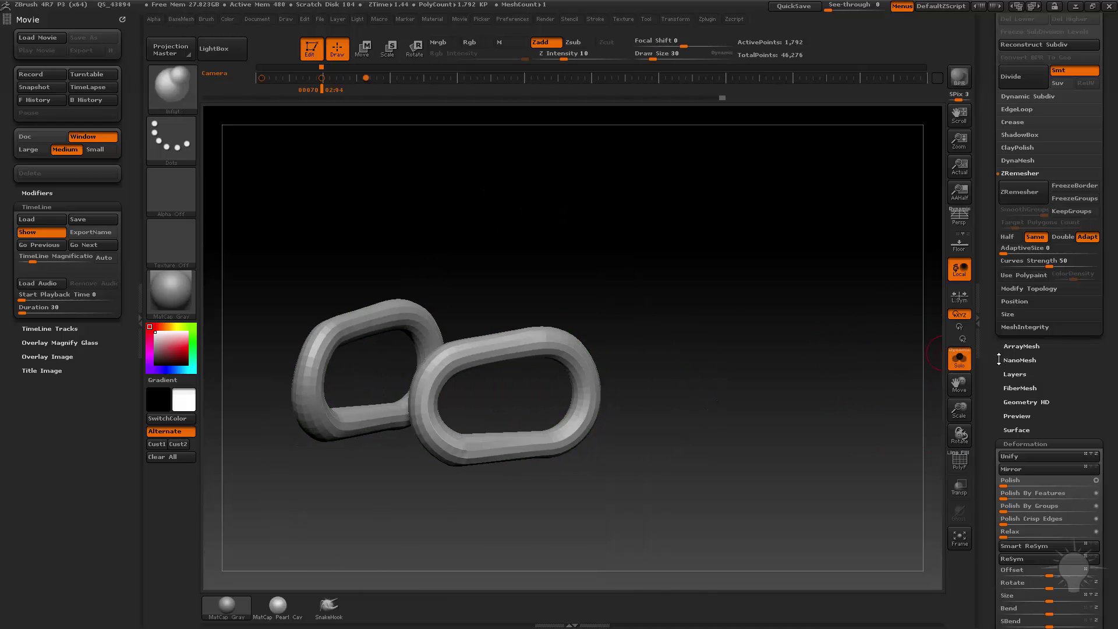
scroll(997, 383, up, 3)
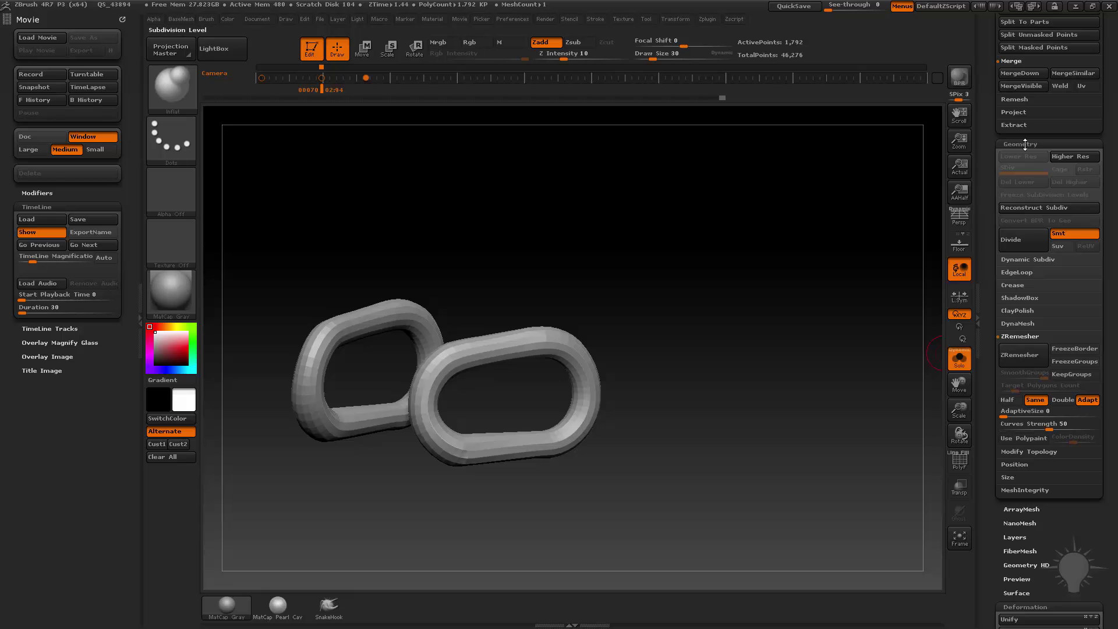
click(1014, 260)
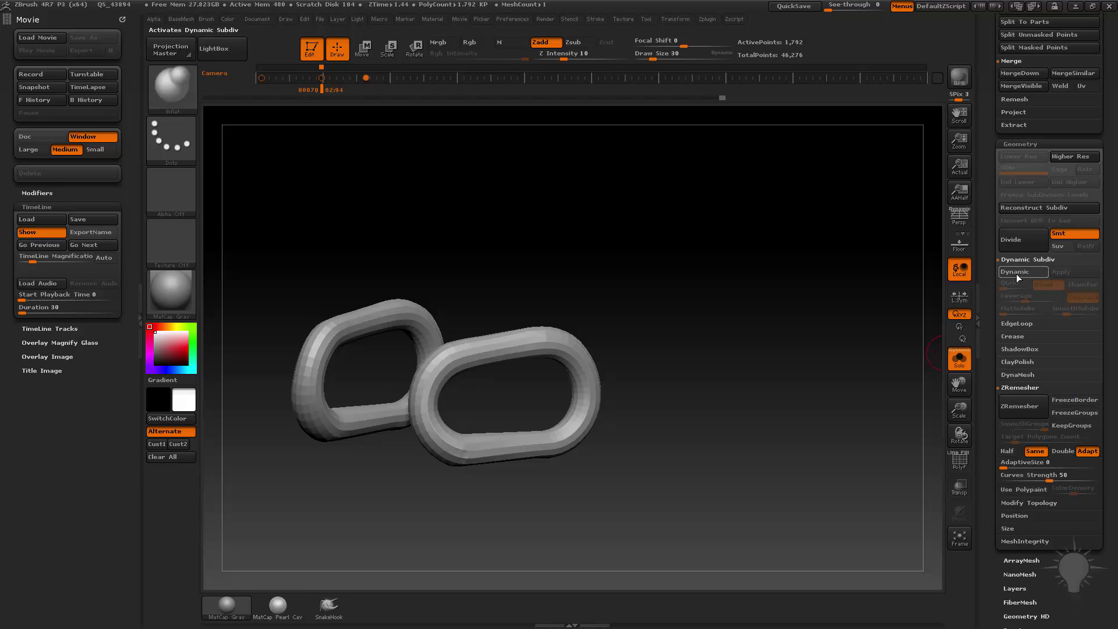
key(d)
key(shift+d)
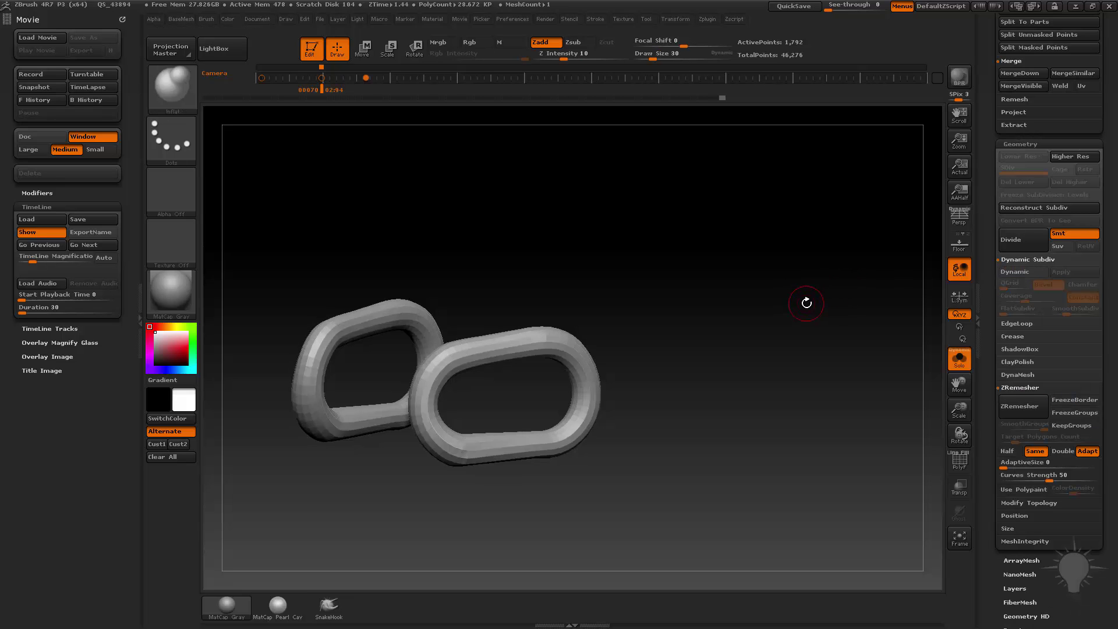
key(d)
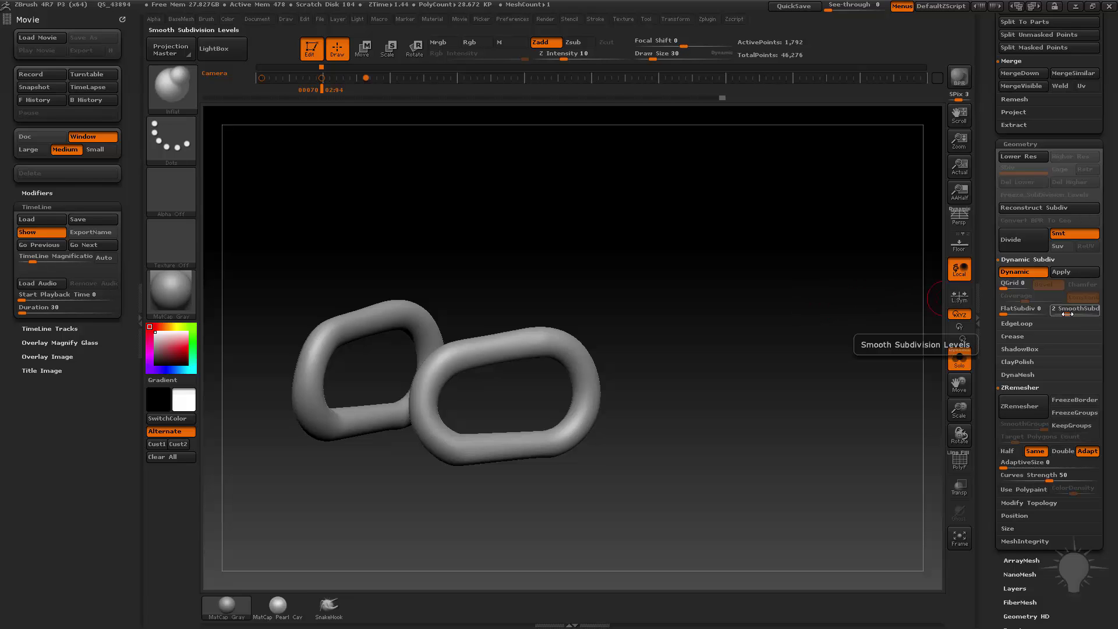
mouse_move(763, 340)
mouse_down()
mouse_move(773, 357)
mouse_move(764, 361)
mouse_up()
key(shift+d)
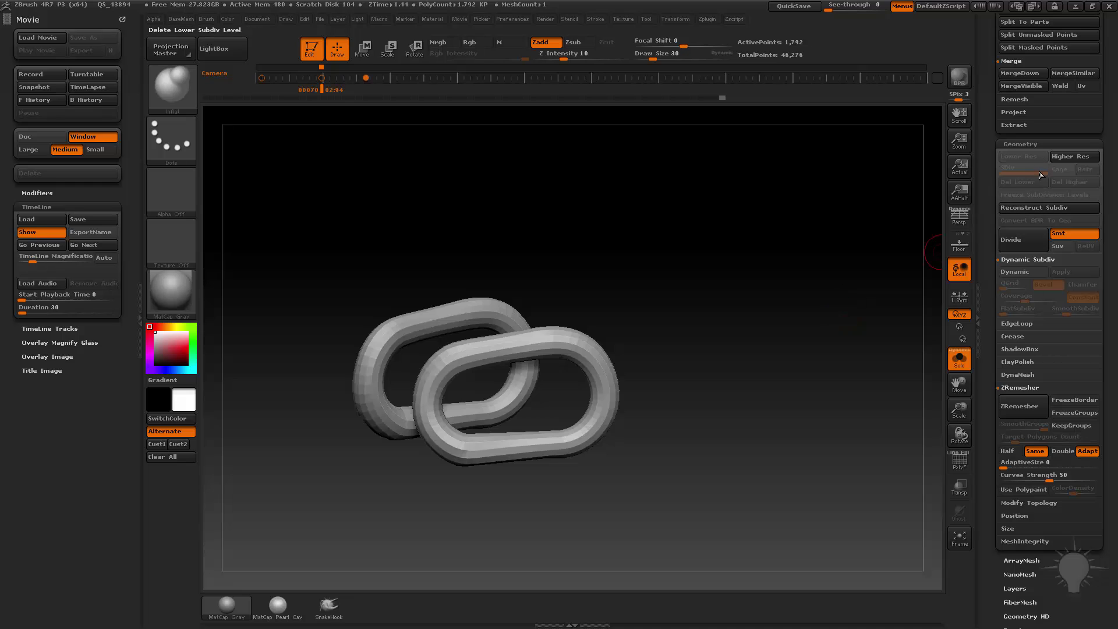
Bring back the whole model and reshape the straps' bend and rear ends using the Move brush with a draw size of 122
drag(815, 323, 687, 337)
click(959, 359)
mouse_move(816, 285)
alt+mouse_down()
mouse_move(770, 293)
mouse_move(805, 342)
mouse_move(790, 325)
alt+mouse_up()
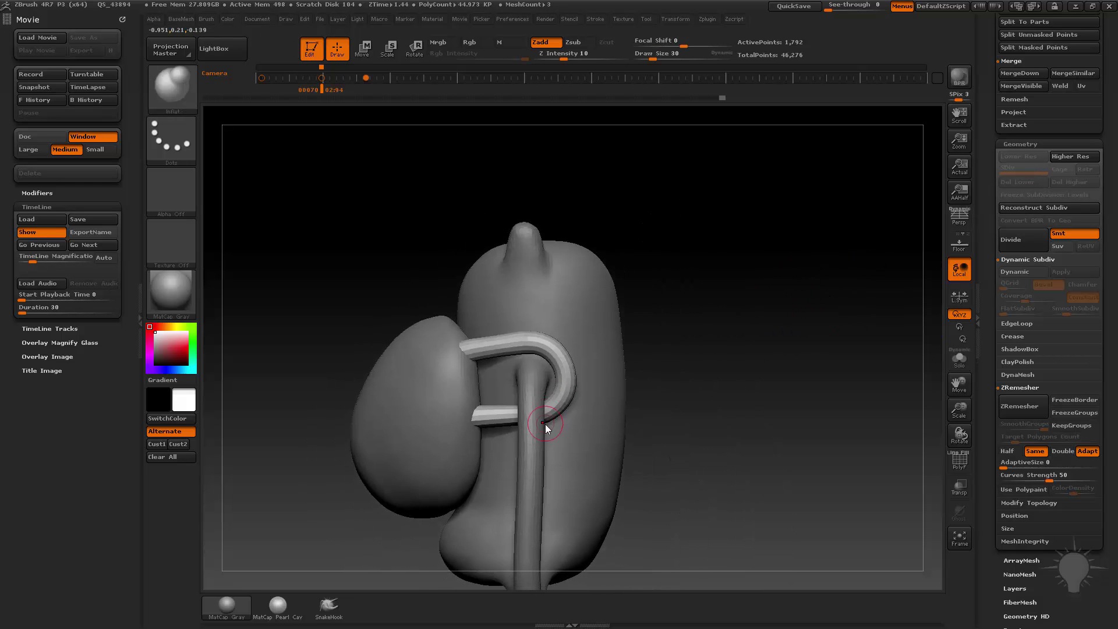
key(s)
drag(546, 426, 573, 424)
key(b)
key(m)
key(v)
drag(499, 418, 497, 425)
drag(560, 374, 497, 353)
key(s)
drag(473, 348, 466, 343)
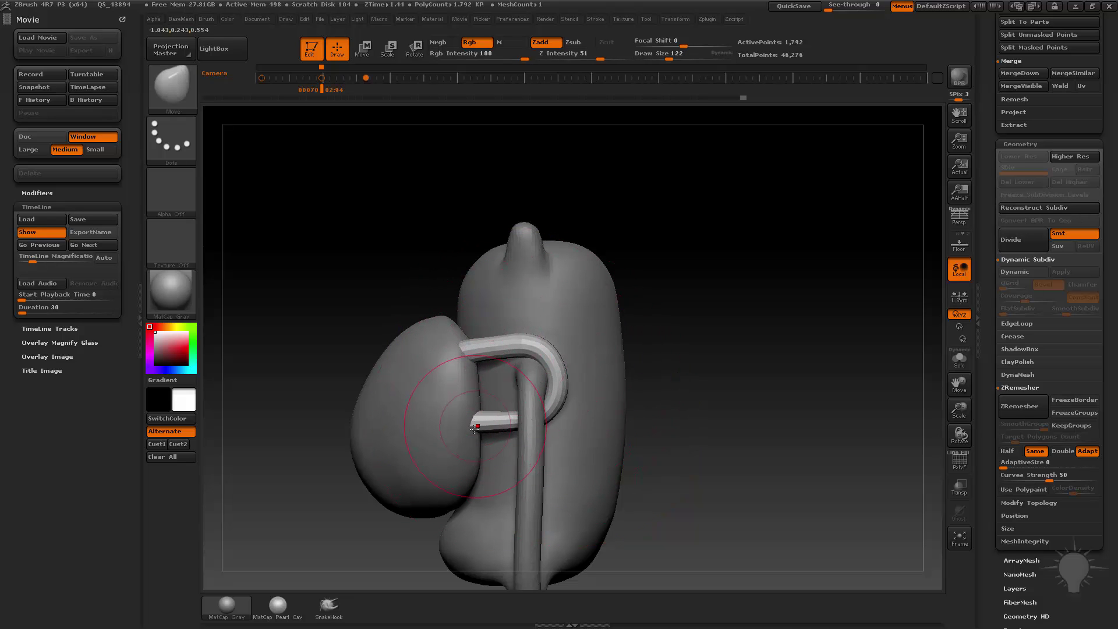
drag(484, 423, 474, 420)
Thicken the straps' lower section beside the backpack using the Inflate brush with a draw size of 113
mouse_move(777, 335)
mouse_down()
mouse_move(736, 344)
mouse_move(706, 371)
mouse_move(569, 375)
mouse_up()
key(b)
key(i)
key(n)
right_drag(543, 402, 515, 415)
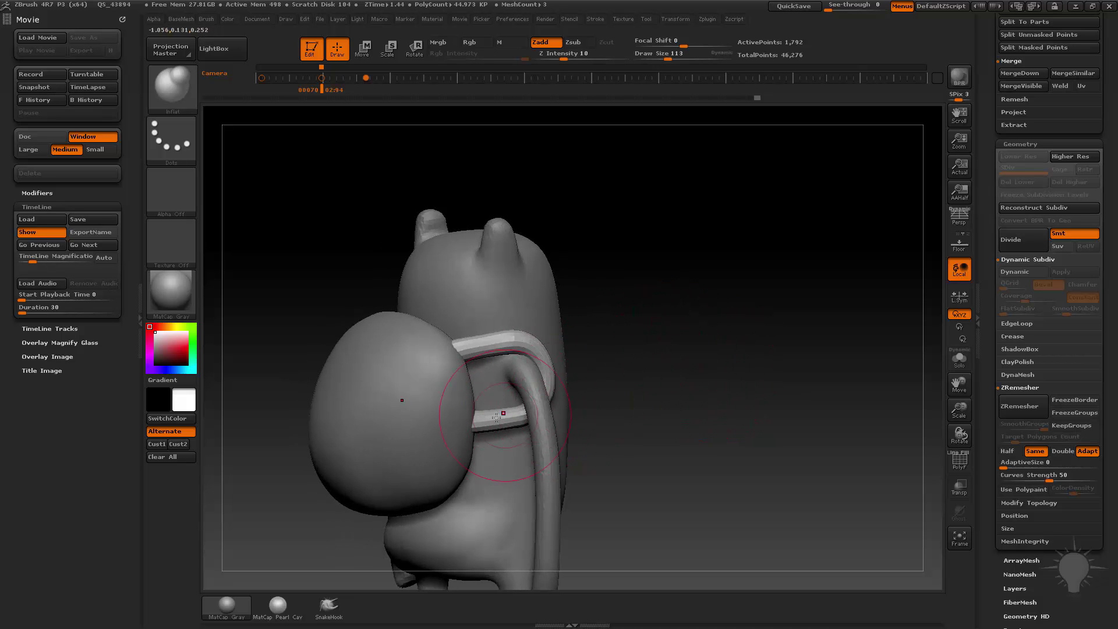
drag(616, 385, 547, 351)
mouse_move(818, 308)
mouse_down()
mouse_move(742, 350)
mouse_move(710, 350)
mouse_up()
Switch to the Standard brush and adjust the straps' angle beside the body with a Transpose rotation
key(b)
key(s)
key(t)
mouse_move(759, 315)
alt+mouse_down()
mouse_move(741, 332)
mouse_move(751, 352)
alt+mouse_up()
key(r)
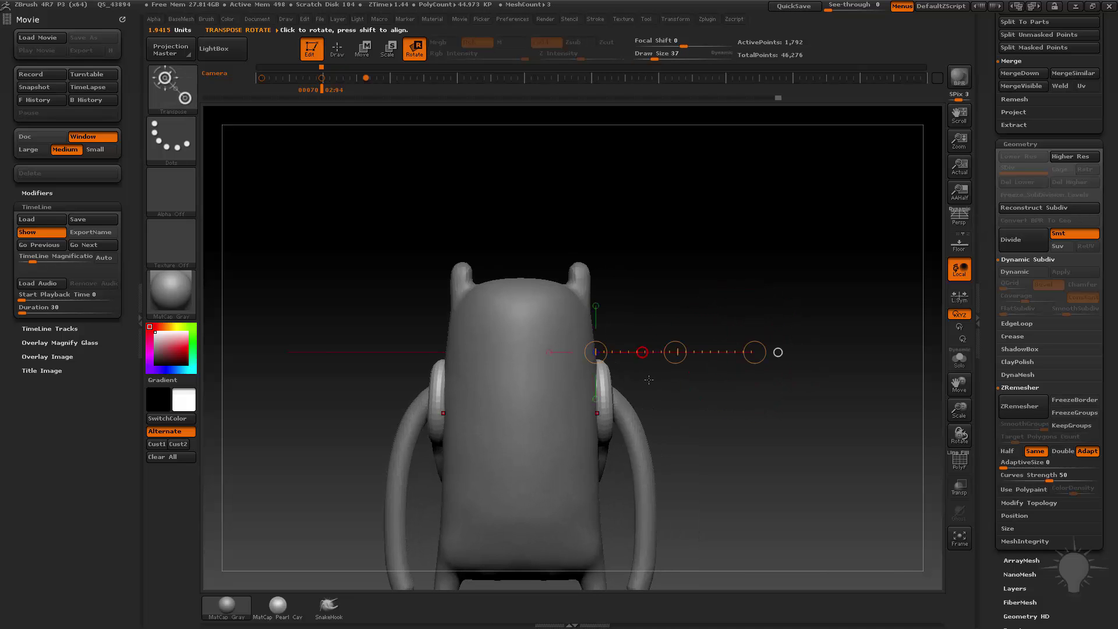
click(691, 388)
mouse_move(691, 389)
mouse_down()
mouse_move(716, 389)
mouse_move(717, 400)
mouse_move(661, 386)
mouse_move(800, 306)
mouse_move(861, 343)
mouse_move(803, 320)
mouse_move(711, 324)
mouse_move(640, 312)
mouse_up()
key(w)
key(q)
Select the backpack and reshape its upper sides from behind using the Move brush with a draw size of 155
alt+click(786, 396)
key(s)
mouse_move(773, 333)
mouse_down()
mouse_move(735, 345)
mouse_move(778, 333)
mouse_up()
drag(987, 299, 986, 542)
mouse_move(763, 391)
shift+mouse_down()
mouse_move(813, 399)
mouse_move(798, 412)
mouse_move(792, 381)
mouse_move(764, 382)
shift+mouse_up()
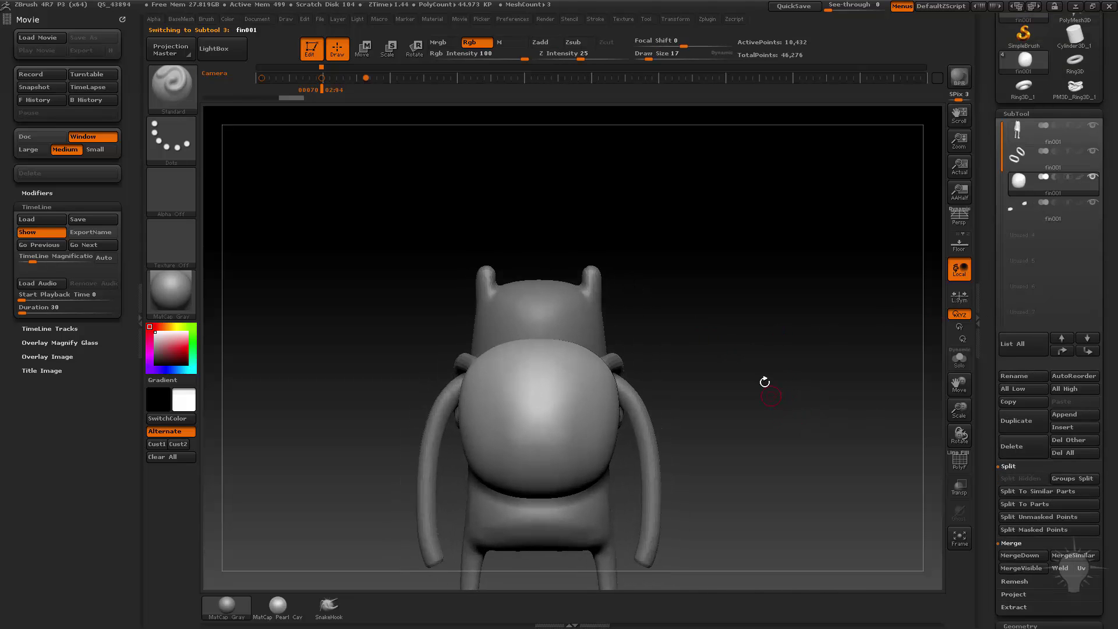
key(b)
key(m)
key(v)
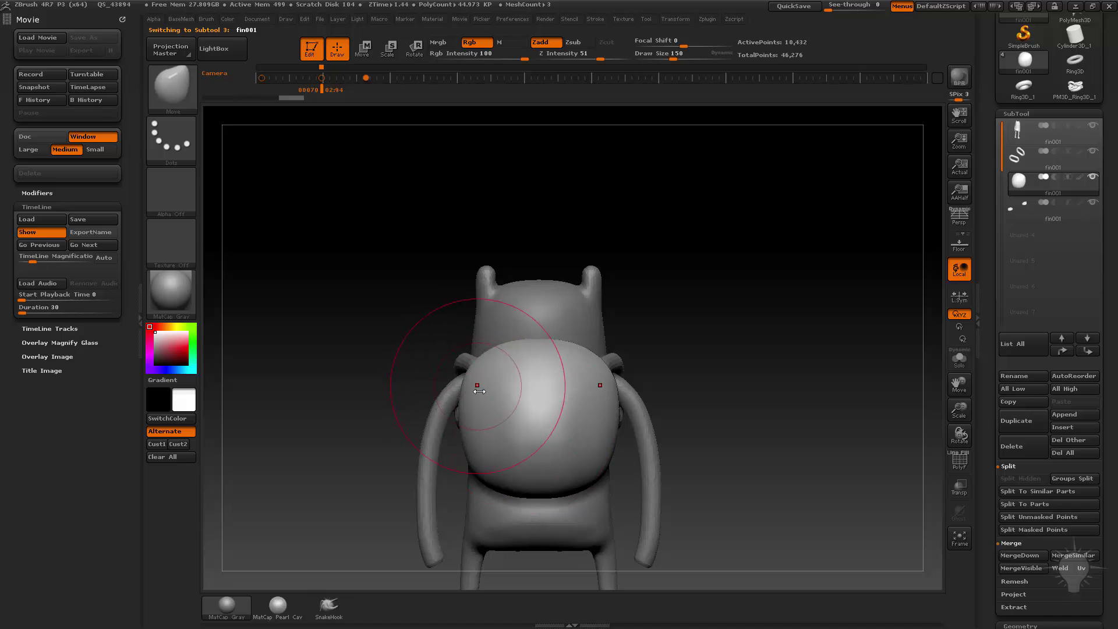
key(s)
click(481, 391)
drag(473, 375, 485, 379)
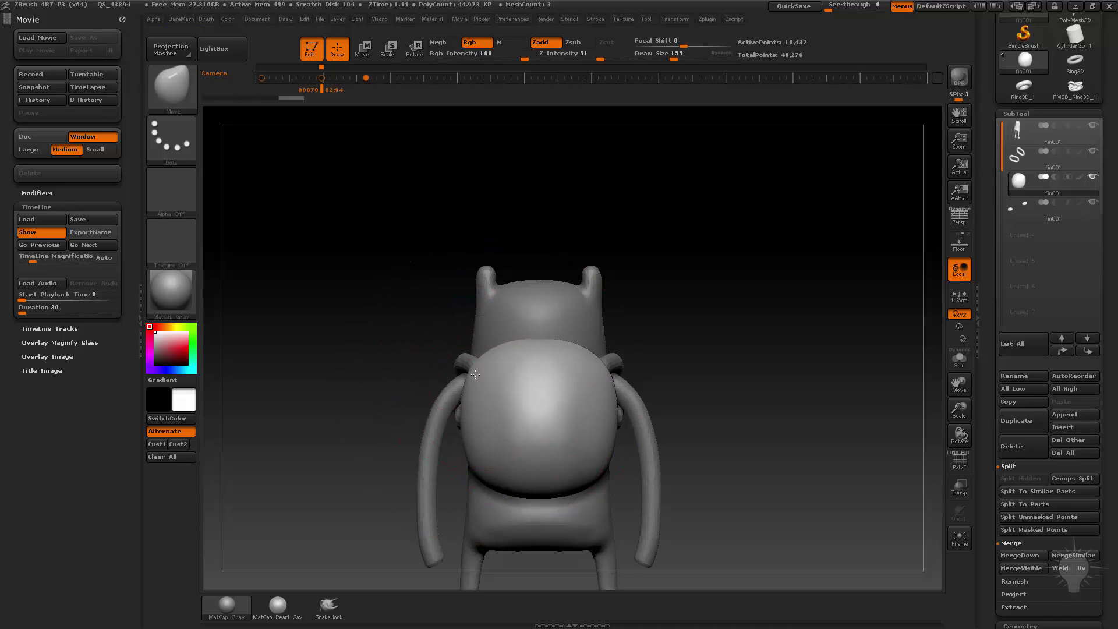
Adjust the backpack's side profile and lower sides using the Move brush with a draw size of 113
drag(707, 343, 635, 345)
drag(402, 358, 419, 375)
key(s)
click(617, 386)
shift+drag(663, 362, 686, 371)
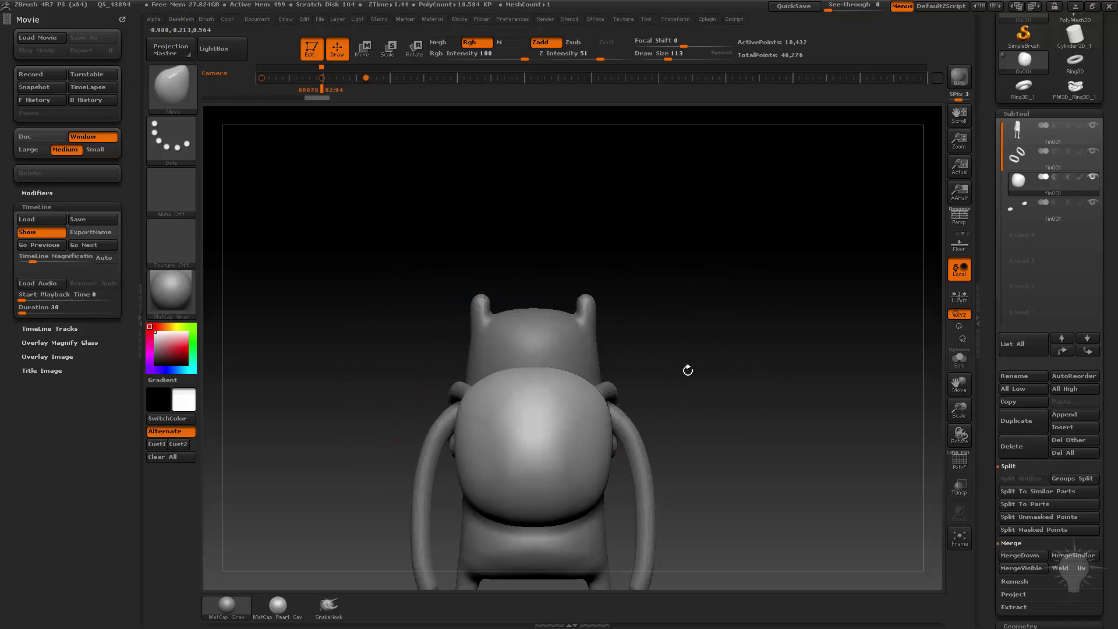
drag(488, 457, 481, 462)
Reshape the backpack's lower edge with the Move brush enlarged to a draw size of about 264
key(s)
click(499, 484)
mouse_move(672, 392)
alt+mouse_down()
mouse_move(682, 417)
mouse_move(668, 356)
alt+mouse_up()
key(s)
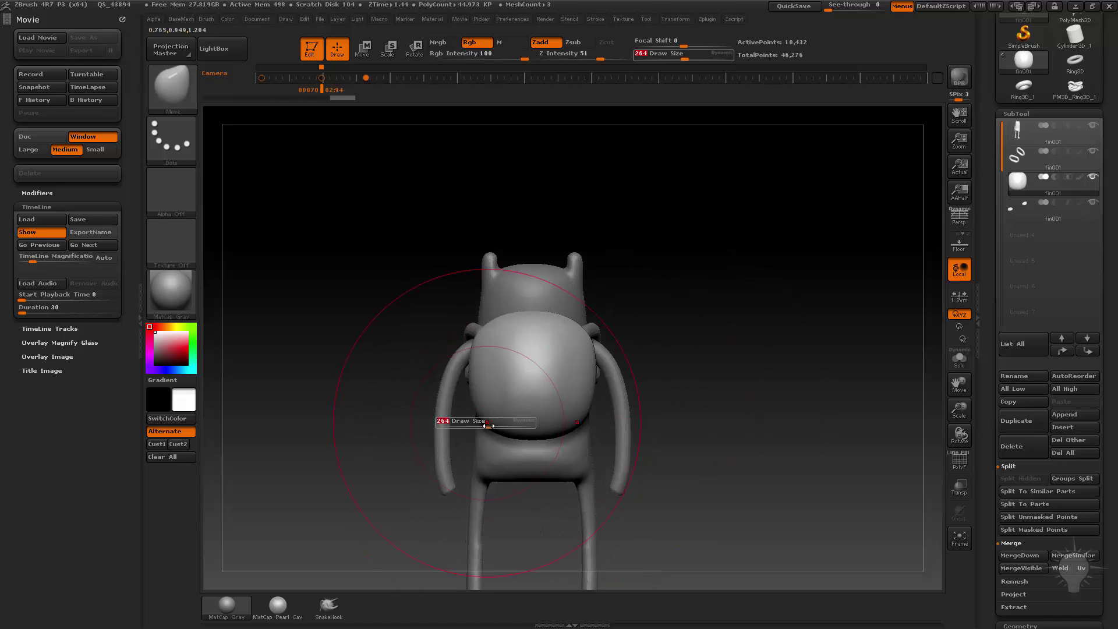
click(484, 425)
drag(487, 415, 481, 409)
Refine the backpack's upper corners and bottom edge using the Move brush at draw sizes of 145 and 72
key(s)
click(472, 358)
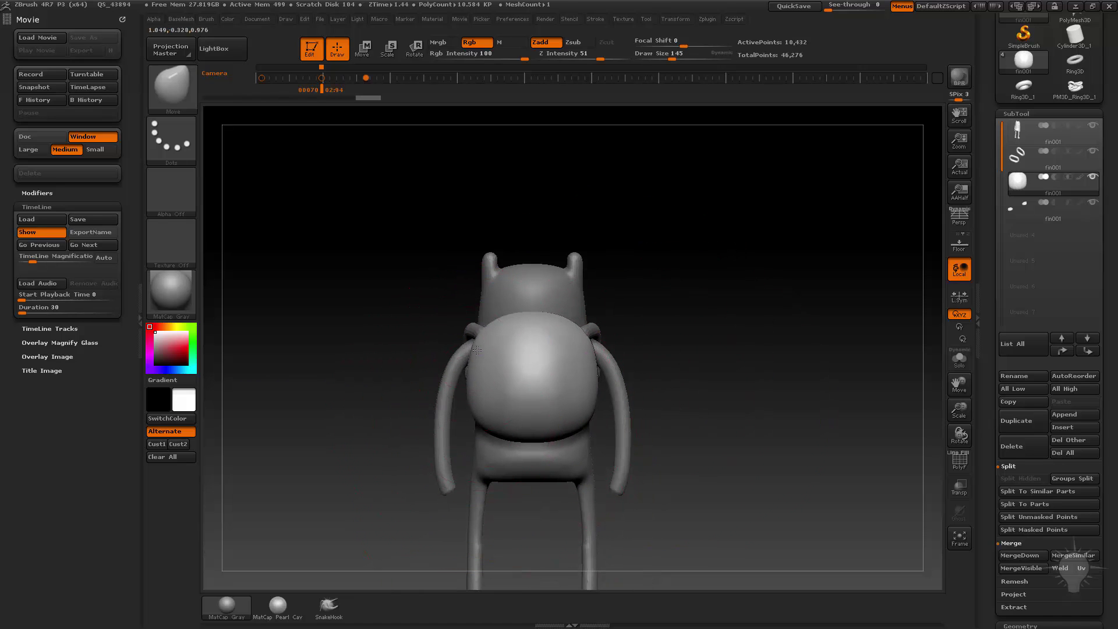
drag(477, 349, 478, 353)
key(s)
click(487, 384)
drag(509, 432, 513, 437)
key(s)
click(497, 432)
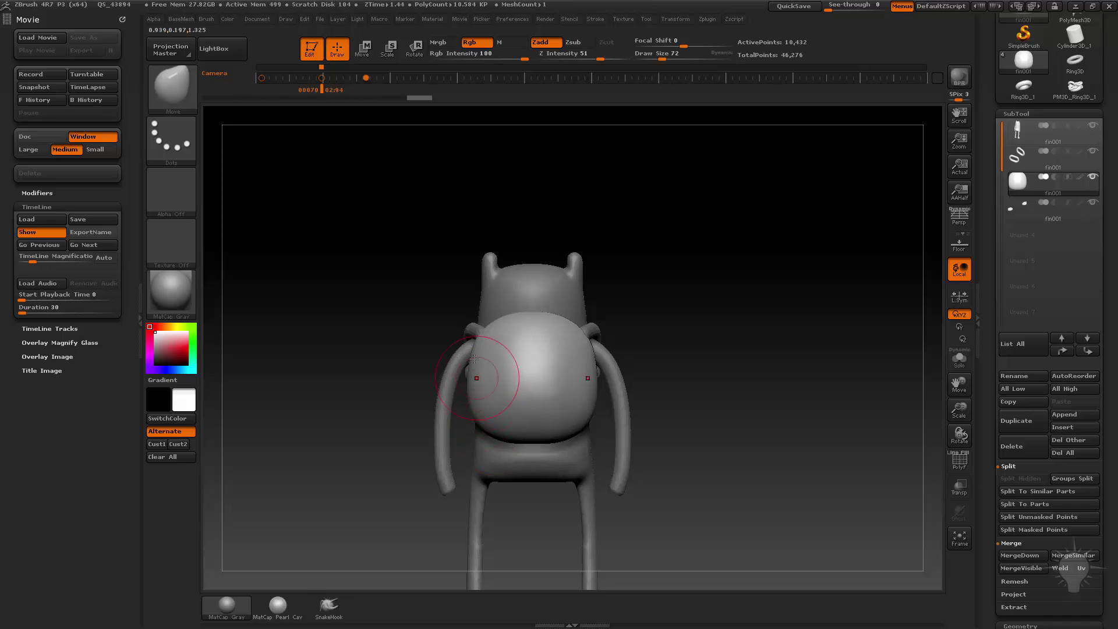
drag(482, 340, 485, 342)
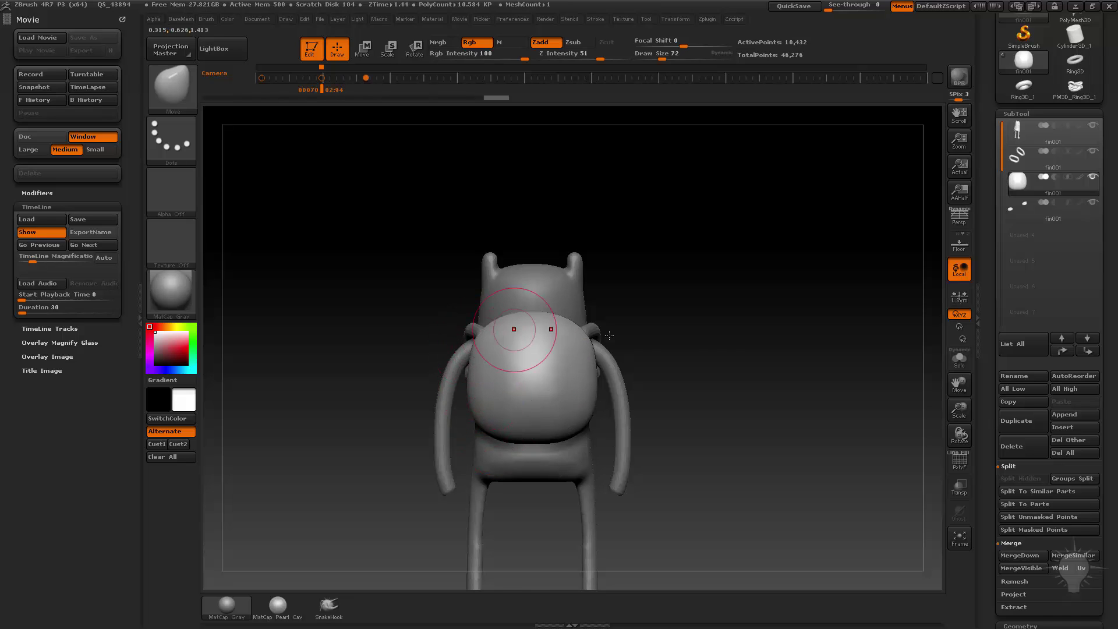
drag(713, 350, 635, 341)
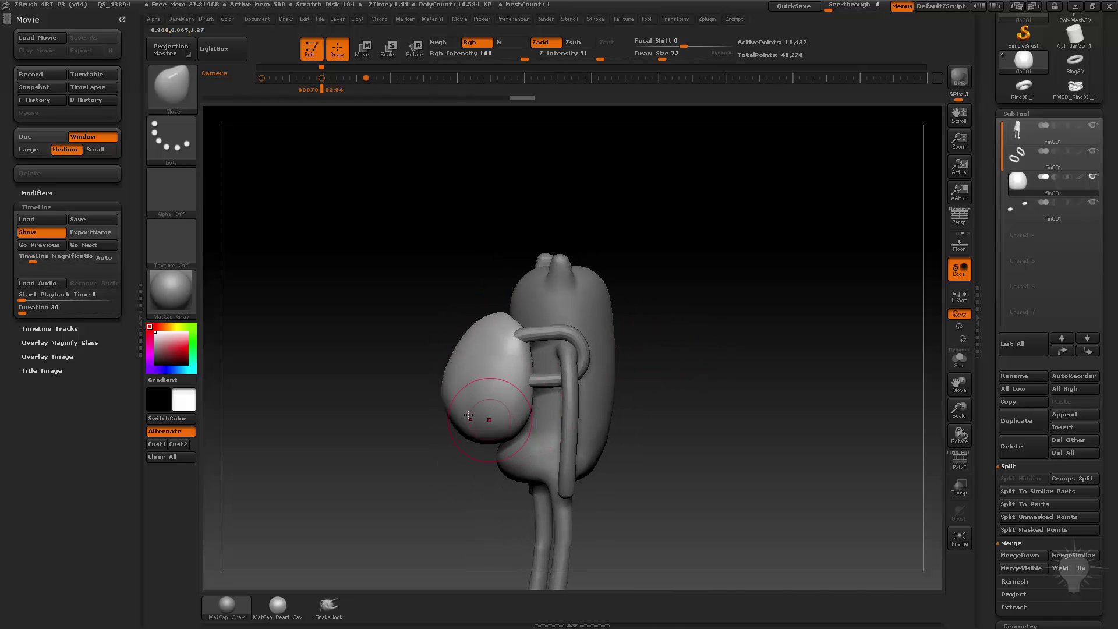
mouse_move(661, 374)
shift+mouse_down()
mouse_move(474, 369)
mouse_move(781, 359)
mouse_move(711, 365)
mouse_move(726, 347)
mouse_move(771, 364)
mouse_move(756, 377)
mouse_move(724, 326)
mouse_move(641, 297)
mouse_move(595, 330)
mouse_move(644, 349)
mouse_move(731, 418)
mouse_move(714, 402)
mouse_move(693, 448)
mouse_move(691, 391)
mouse_move(698, 501)
mouse_move(669, 468)
mouse_move(698, 445)
mouse_move(761, 302)
mouse_move(750, 416)
shift+mouse_up()
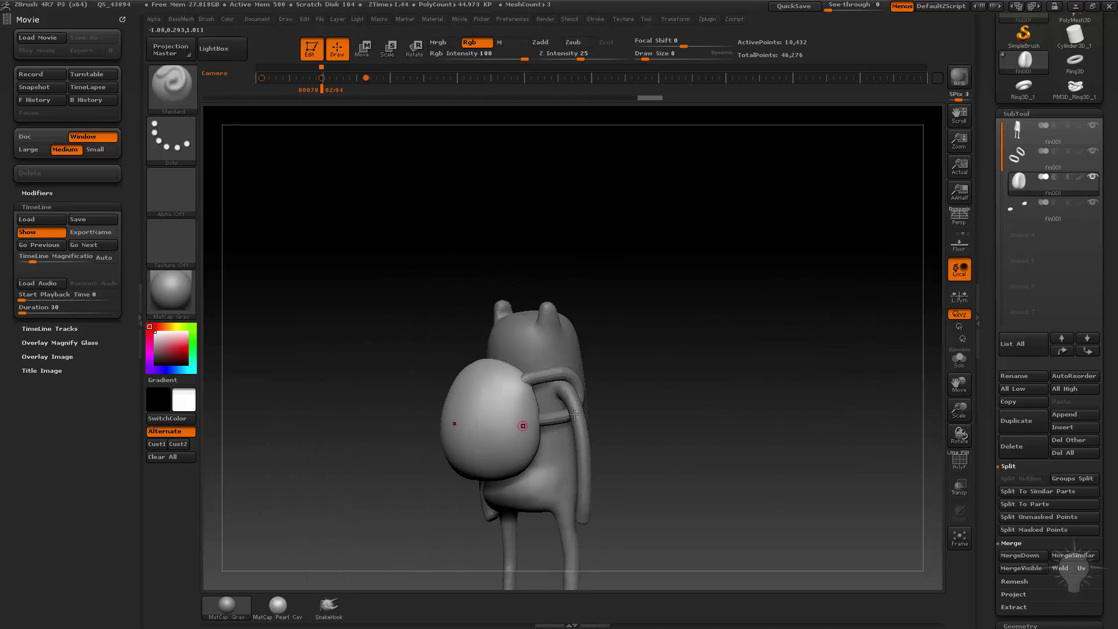
Reorder the subtools so the straps sit at the head of the list with the backpack directly below them
alt+drag(667, 356, 629, 412)
alt+click(523, 363)
alt+click(457, 377)
alt+click(520, 363)
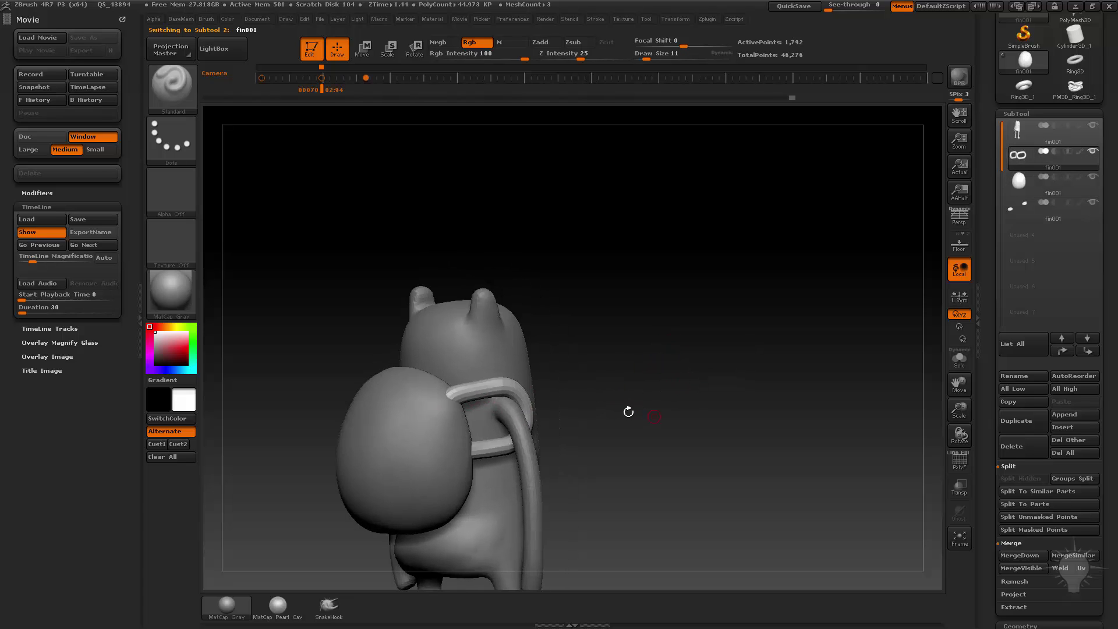
alt+click(422, 429)
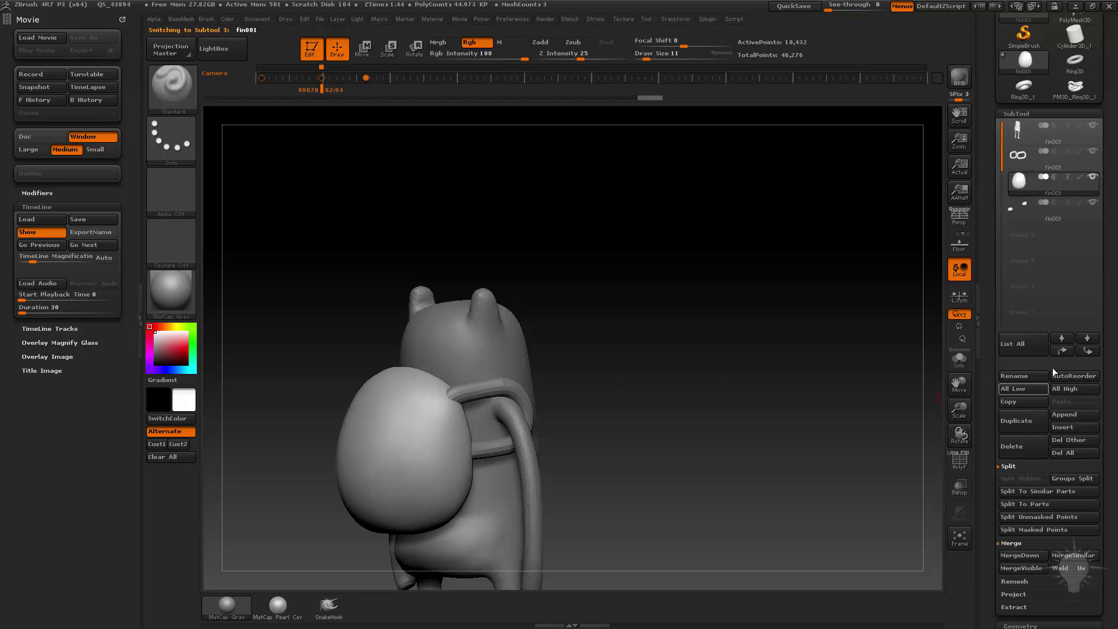
click(1062, 350)
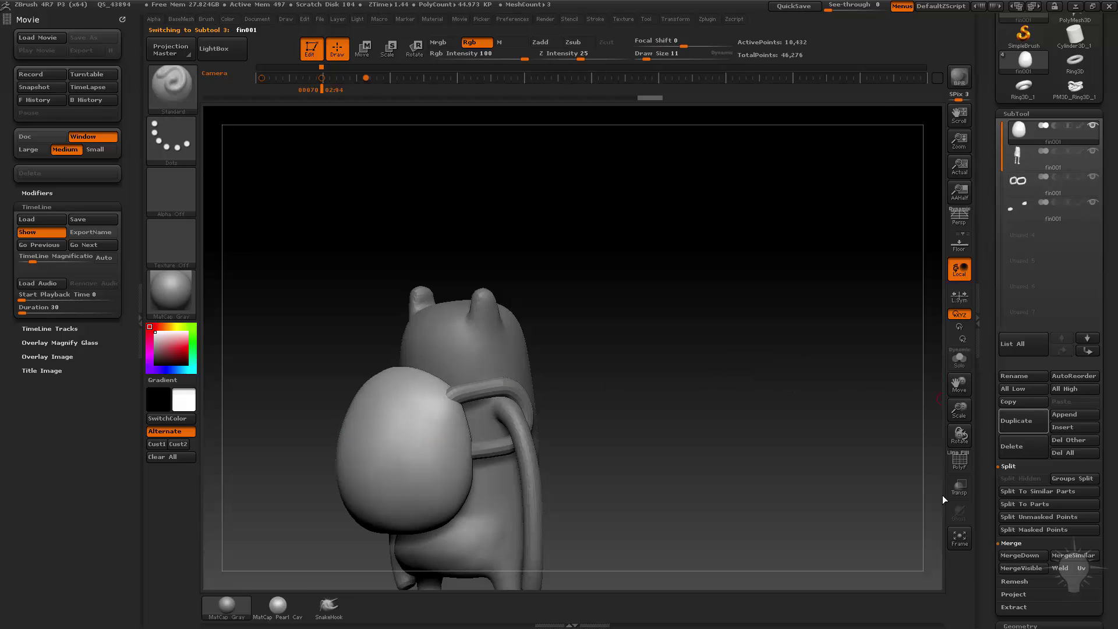
alt+click(507, 391)
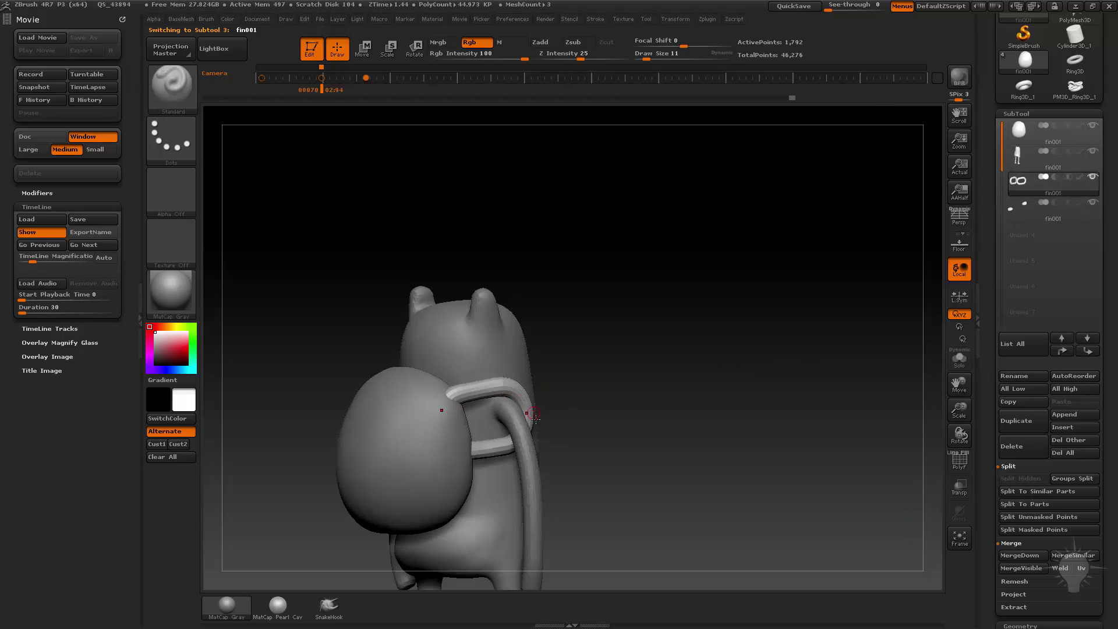
shift+click(1055, 350)
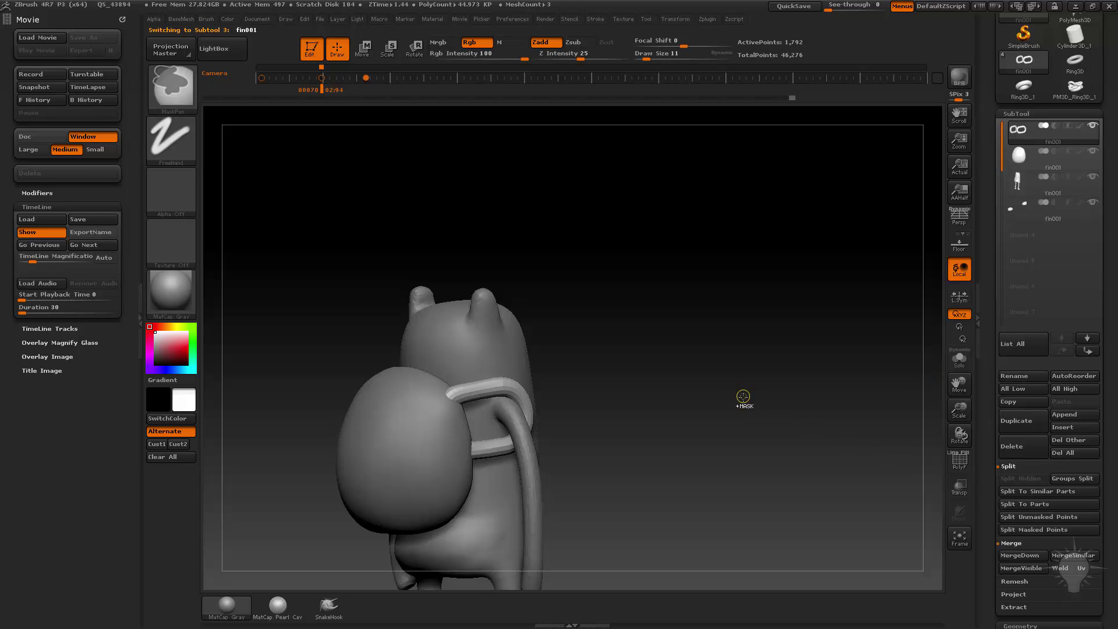
Merge the straps down with the backpack and remesh the combined subtool with DynaMesh
key(ctrl+e)
shift+drag(811, 402, 737, 357)
ctrl+drag(702, 297, 827, 404)
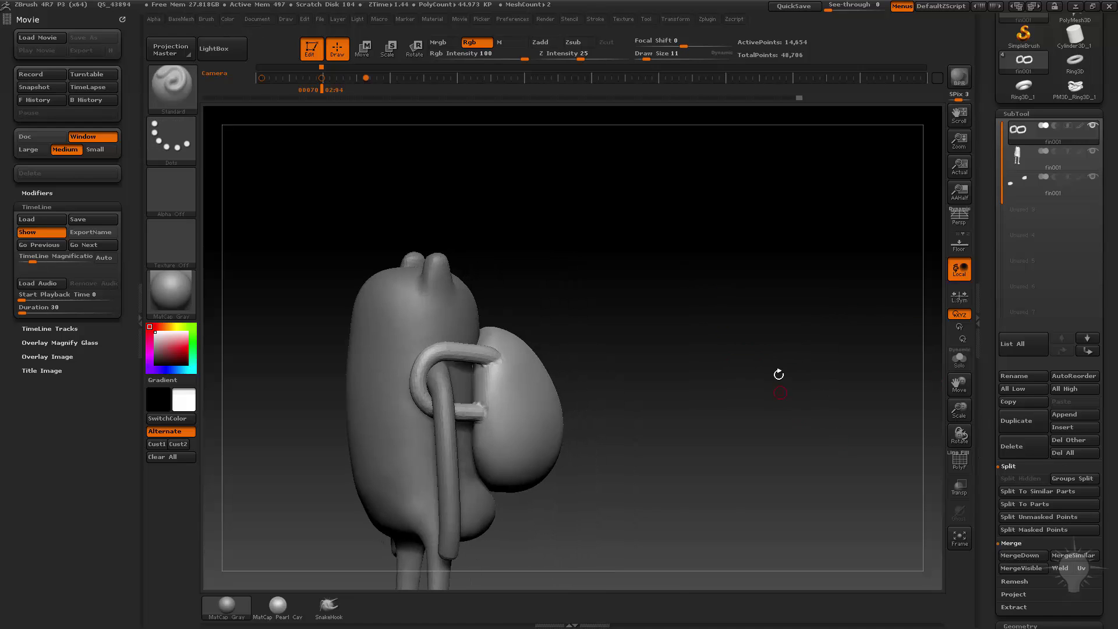
Smooth the joints where the straps meet the backpack using the Smooth brush with a draw size of 42
drag(778, 374, 744, 343)
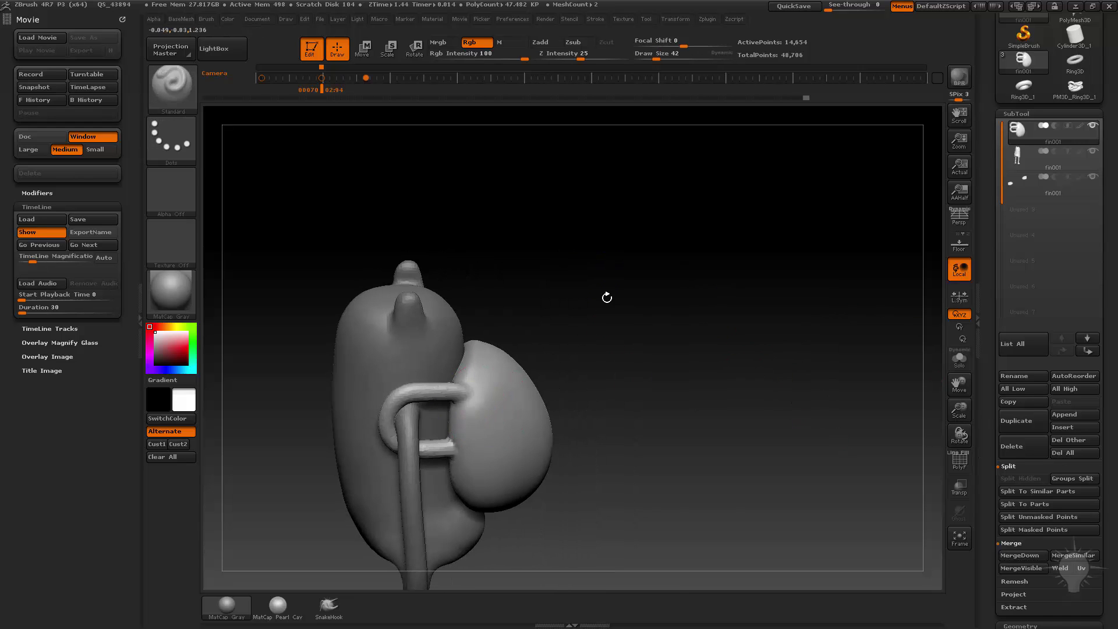
shift+drag(606, 297, 521, 498)
mouse_move(725, 404)
mouse_down()
mouse_move(644, 407)
mouse_move(588, 384)
mouse_up()
shift+drag(478, 421, 482, 429)
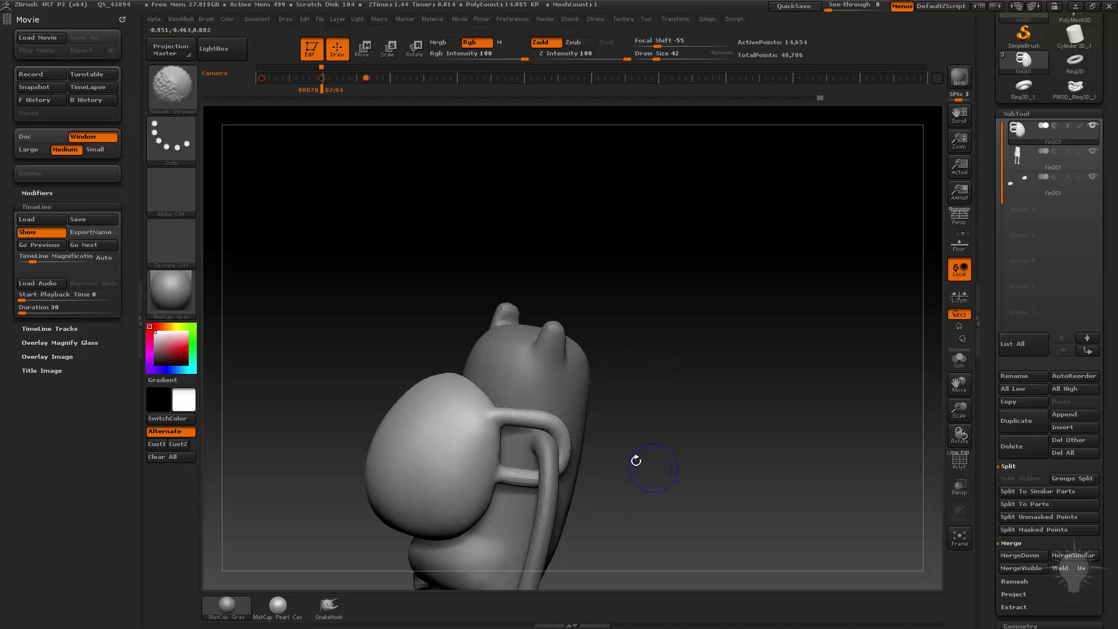
drag(634, 459, 611, 464)
mouse_move(719, 373)
mouse_down()
mouse_move(693, 362)
mouse_move(694, 325)
mouse_move(713, 322)
mouse_up()
Build up and blend the strap joints on the backpack using the Inflate brush with a draw size of 35
key(b)
key(i)
key(n)
key(s)
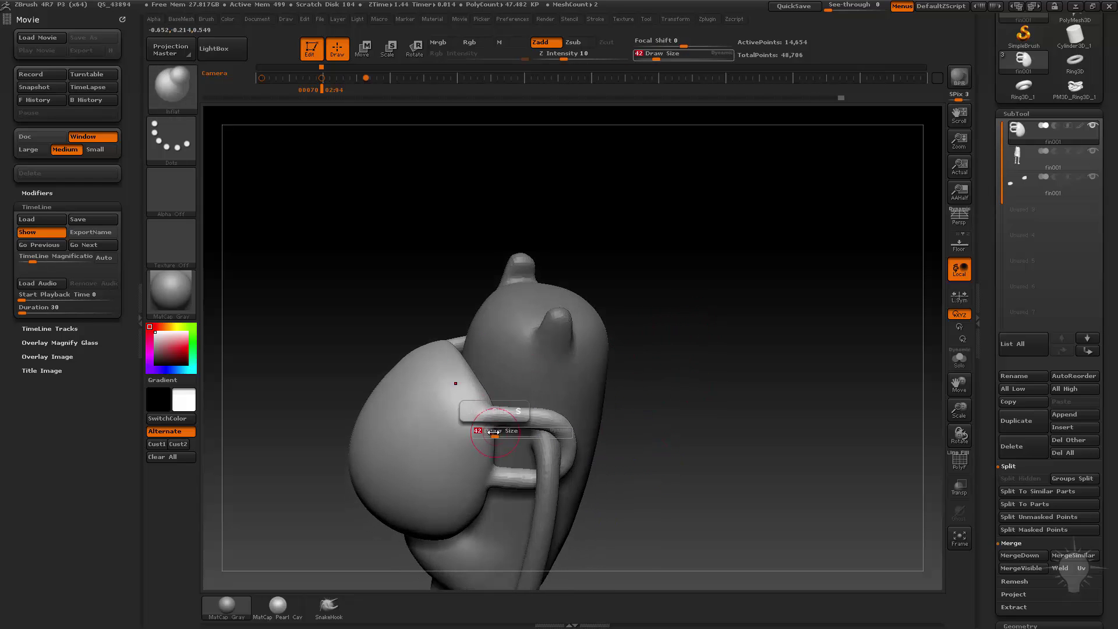
drag(492, 431, 484, 414)
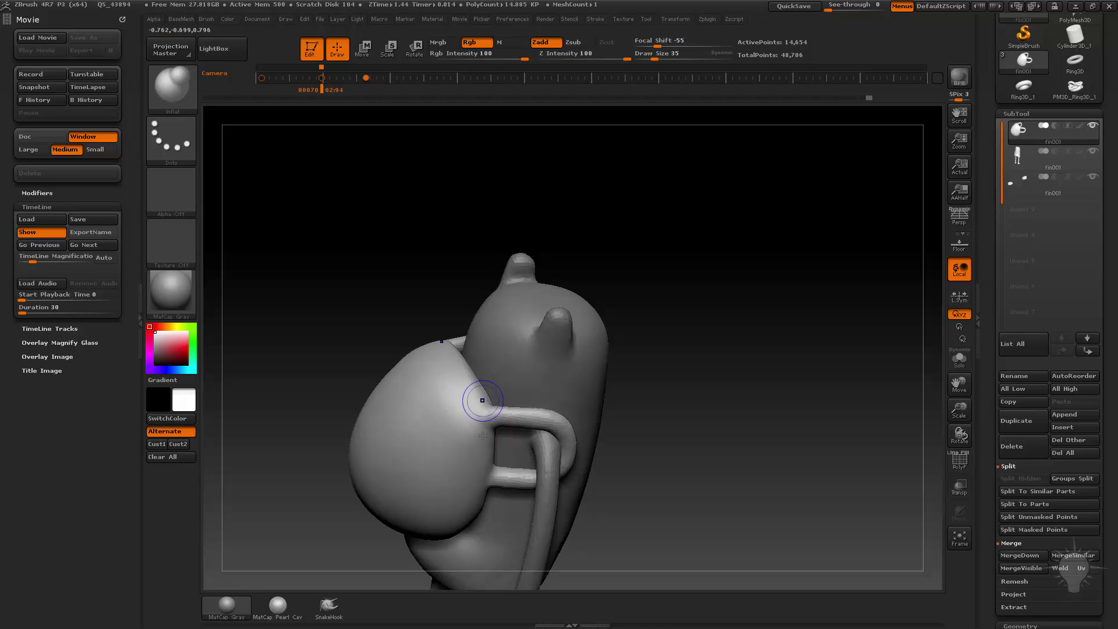
mouse_move(656, 391)
mouse_down()
mouse_move(662, 337)
mouse_move(617, 350)
mouse_up()
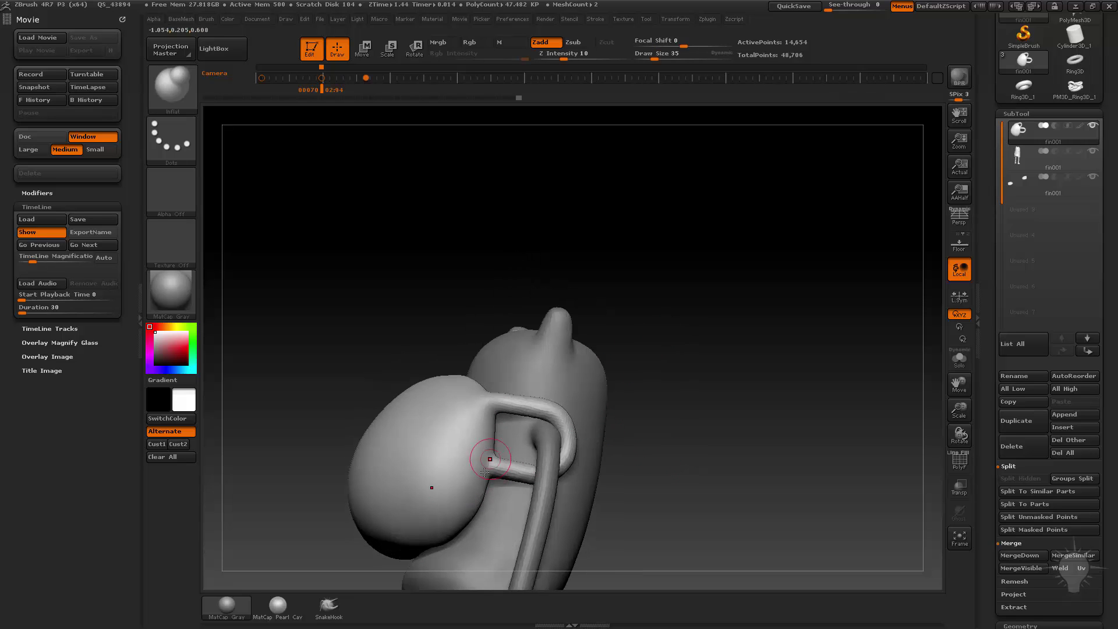
Select the body and smooth its underside around the leg joints, working from the Inflate brush with a draw size of 39
mouse_move(783, 442)
mouse_down()
mouse_move(621, 373)
mouse_move(502, 379)
mouse_move(733, 310)
mouse_move(676, 357)
mouse_move(782, 415)
mouse_move(721, 343)
mouse_move(690, 283)
mouse_move(674, 320)
mouse_move(703, 330)
mouse_move(494, 418)
mouse_move(569, 367)
mouse_move(550, 412)
mouse_move(706, 374)
mouse_move(568, 413)
mouse_up()
alt+click(547, 368)
key(b)
key(i)
key(n)
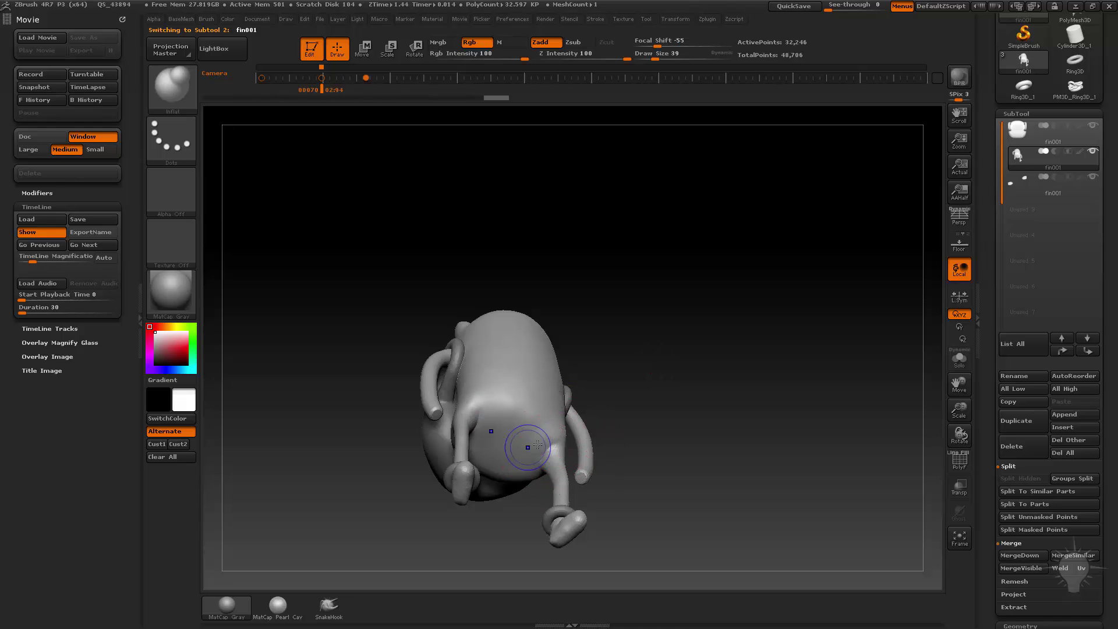
shift+drag(666, 369, 545, 444)
mouse_move(689, 369)
shift+mouse_down()
mouse_move(711, 372)
mouse_move(678, 355)
shift+mouse_up()
shift+drag(511, 337, 502, 289)
mouse_move(643, 358)
alt+mouse_down()
mouse_move(695, 390)
mouse_move(751, 286)
mouse_move(669, 355)
mouse_move(629, 326)
alt+mouse_up()
mouse_move(628, 349)
mouse_down()
mouse_move(757, 367)
mouse_move(656, 379)
mouse_move(660, 390)
mouse_move(581, 501)
mouse_up()
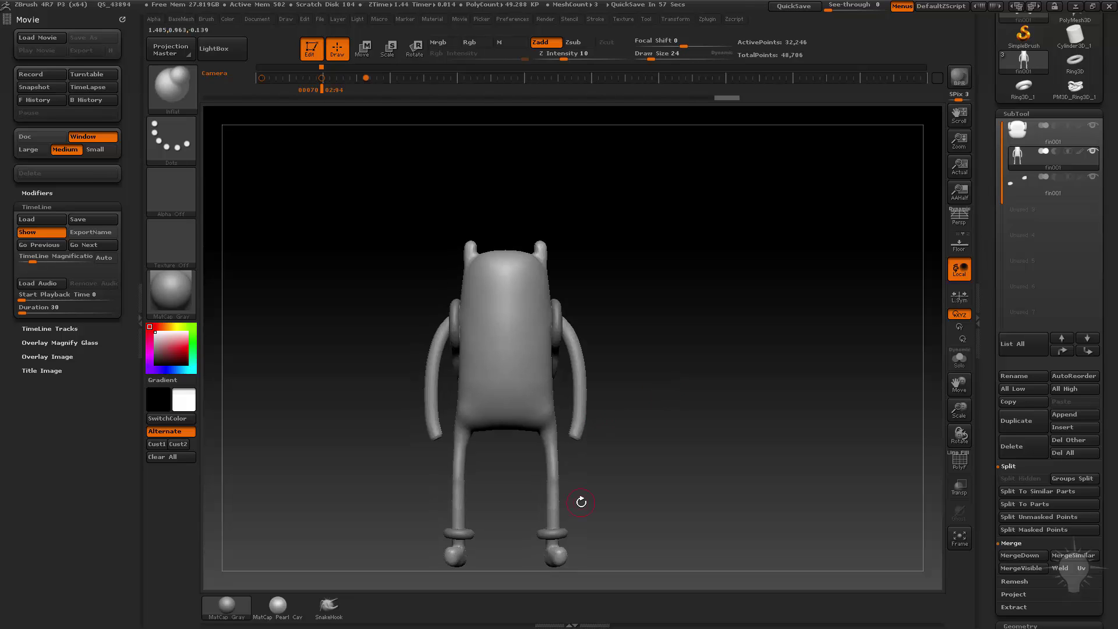
Switch to the Standard brush and examine the arm ends, legs and overall proportions of the character from the front
mouse_move(695, 315)
alt+mouse_down()
mouse_move(728, 392)
mouse_move(696, 337)
mouse_move(693, 355)
alt+mouse_up()
key(b)
key(s)
key(t)
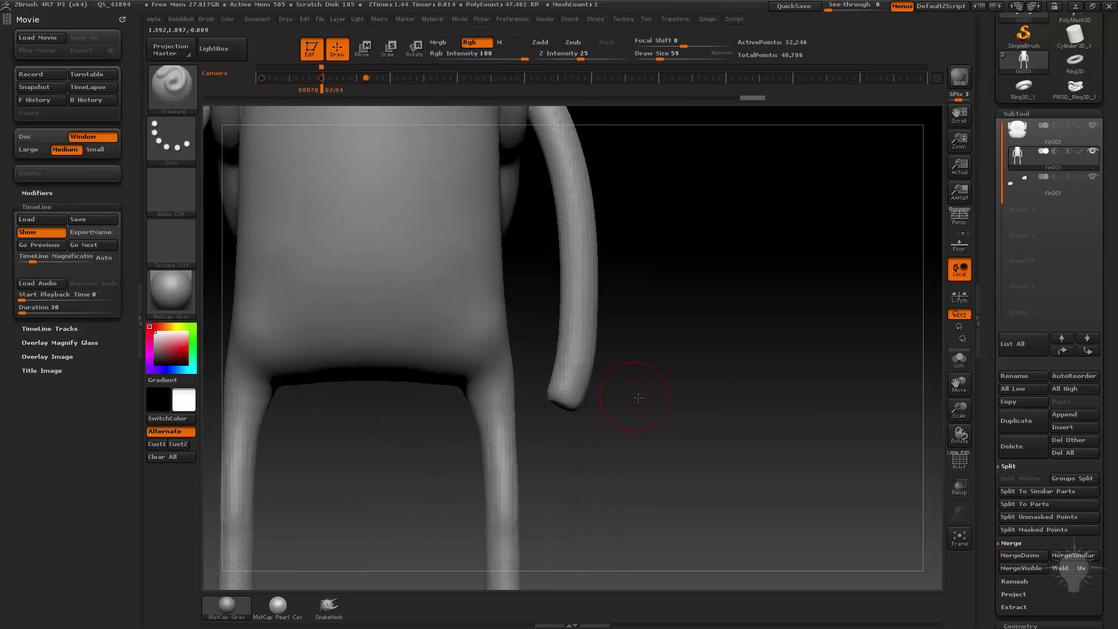
mouse_move(652, 289)
mouse_down()
mouse_move(679, 341)
mouse_move(670, 443)
mouse_up()
mouse_move(696, 392)
alt+mouse_down()
mouse_move(674, 424)
mouse_move(617, 393)
mouse_move(710, 386)
alt+mouse_up()
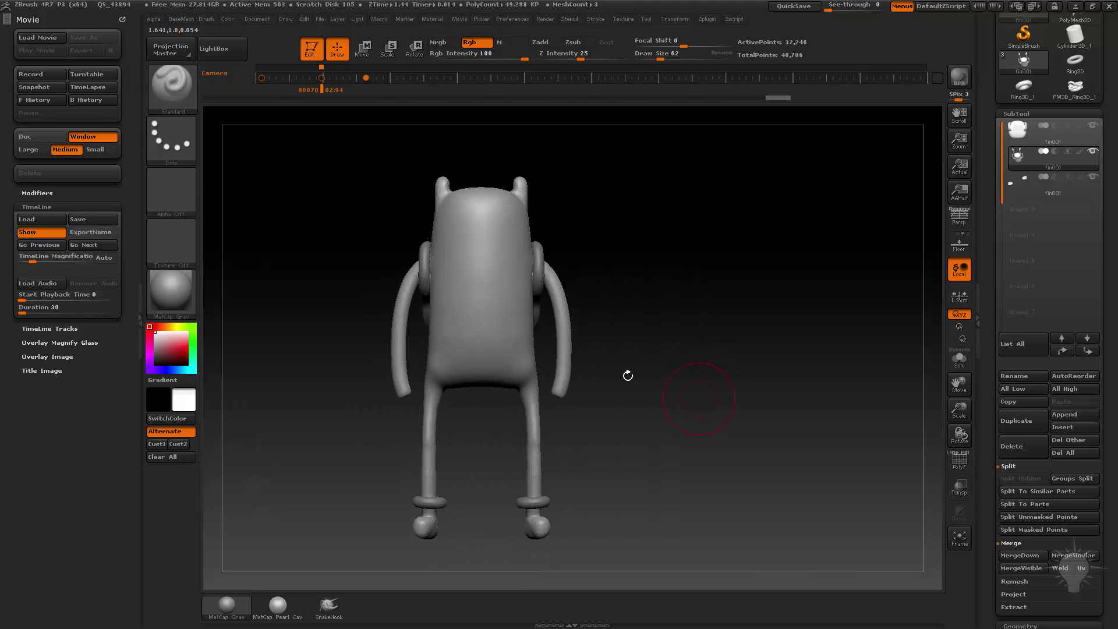
key(s)
drag(621, 371, 610, 371)
mouse_move(730, 310)
alt+mouse_down()
mouse_move(760, 365)
mouse_move(750, 361)
alt+mouse_up()
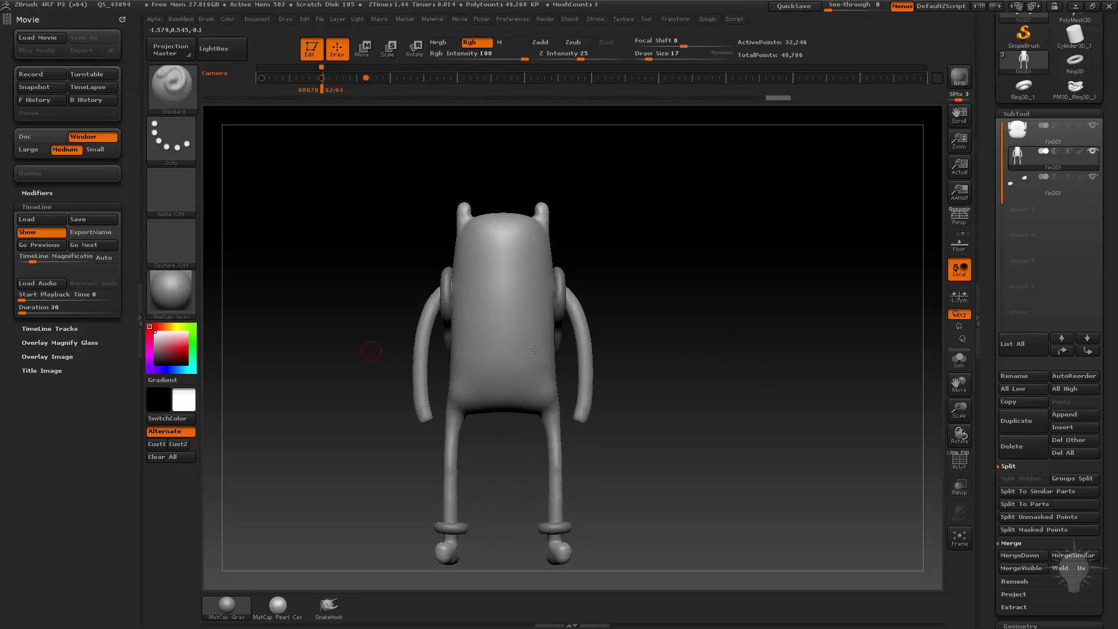
drag(643, 278, 659, 299)
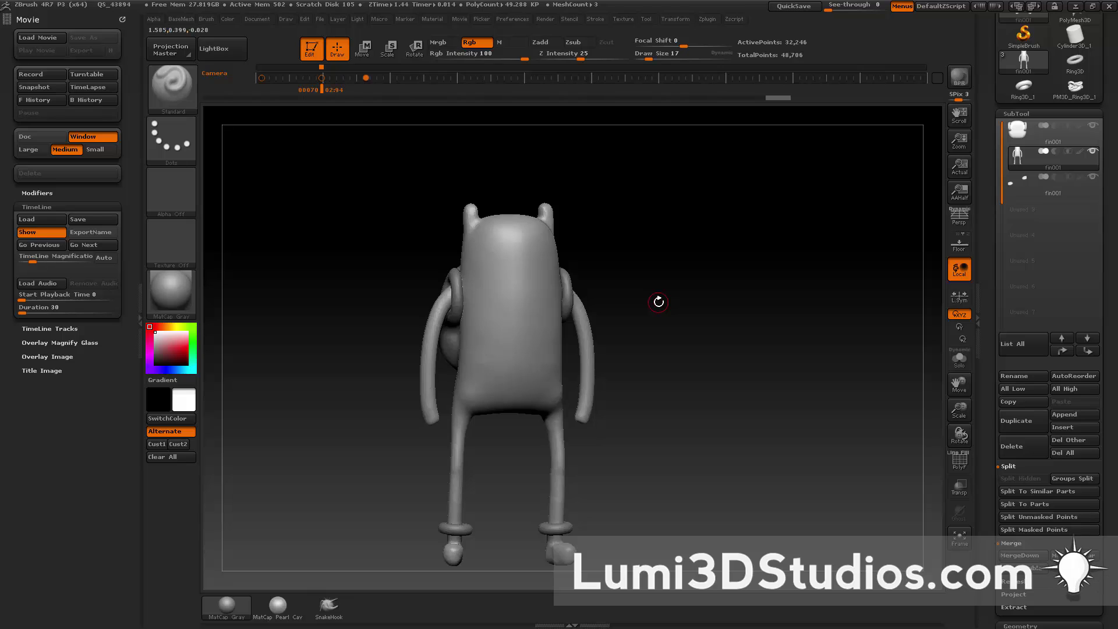